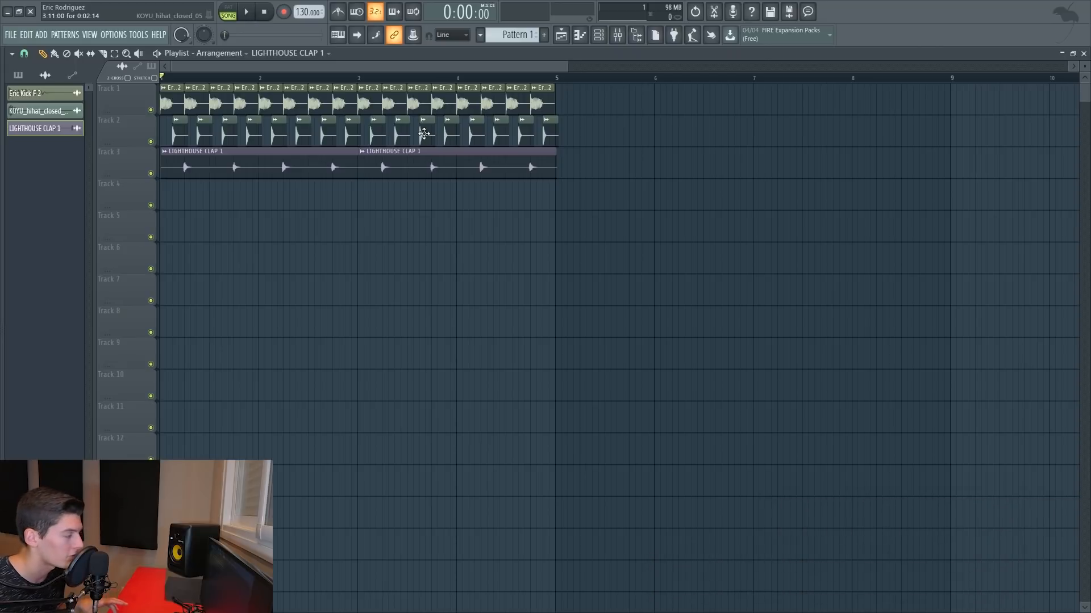
Step: Zoom the playlist timeline in and out around the kick, hi-hat and clap clips, between single hits and the full four bars
scroll(424, 133, "up", 10)
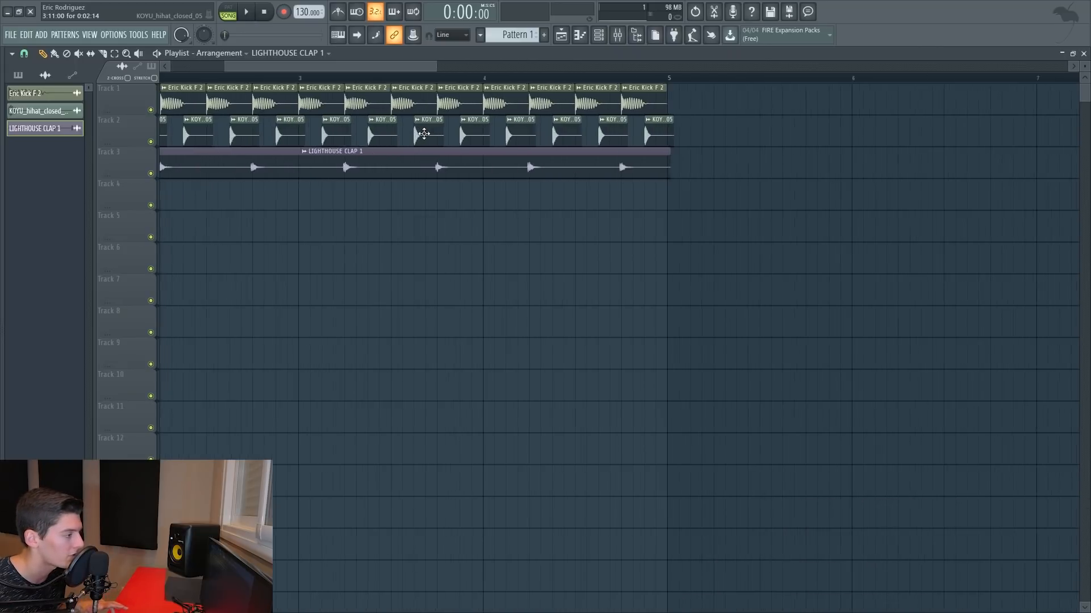
scroll(424, 134, "down", 10)
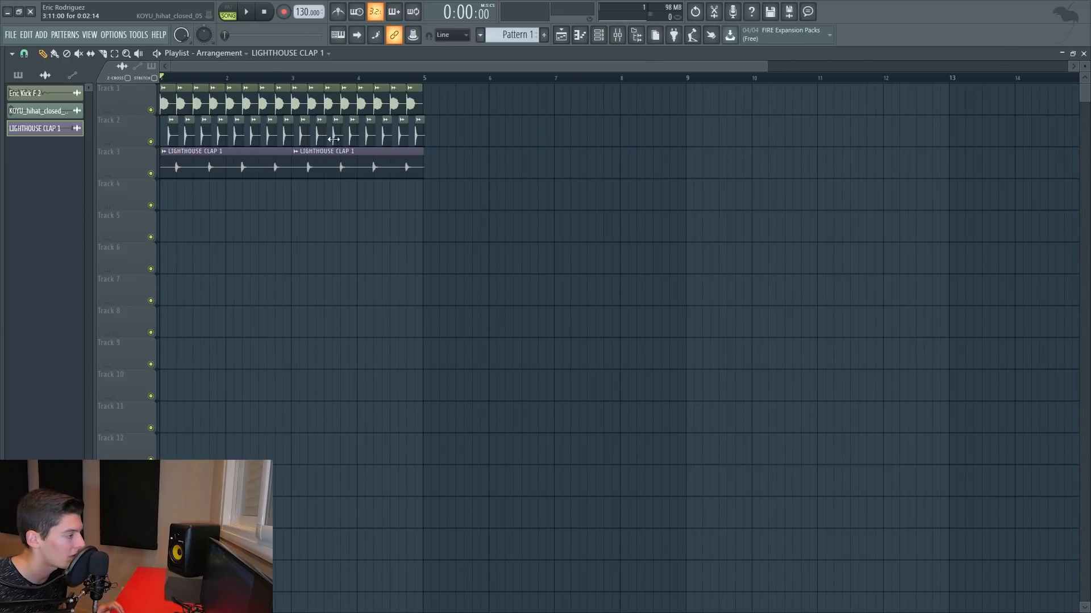
left_click_drag(766, 67, 319, 67)
left_click_drag(253, 67, 327, 67)
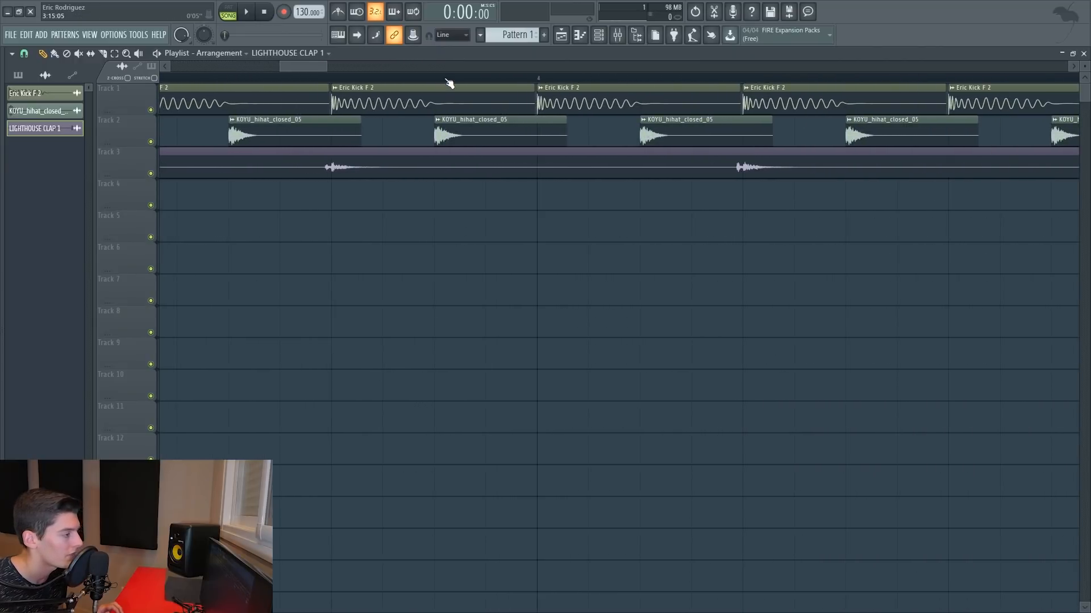
scroll(447, 81, "down", 6)
scroll(286, 140, "up", 6)
scroll(286, 139, "down", 6)
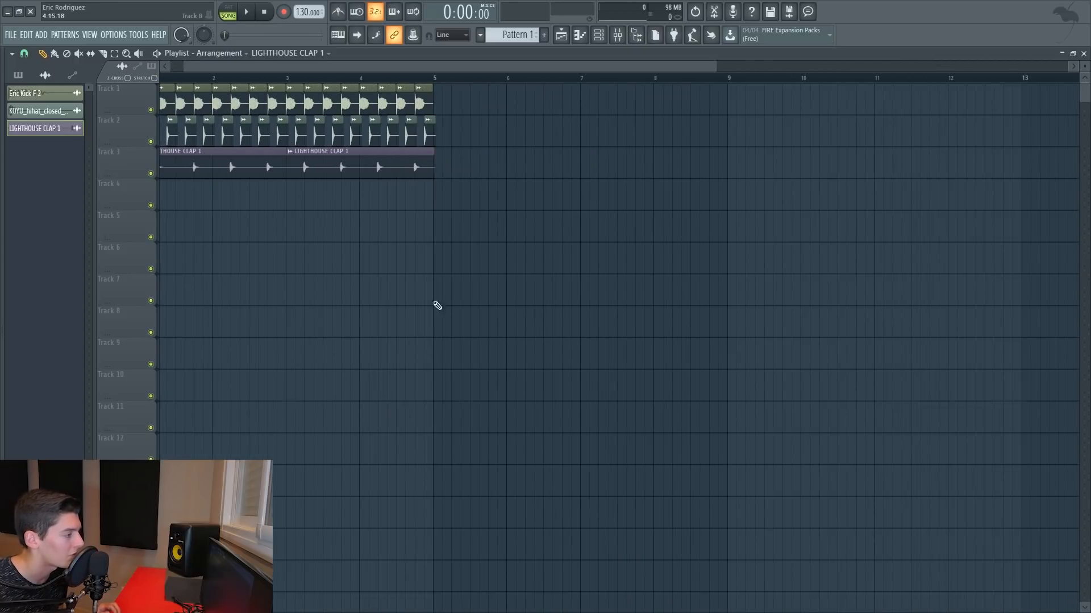
scroll(454, 81, "down", 2)
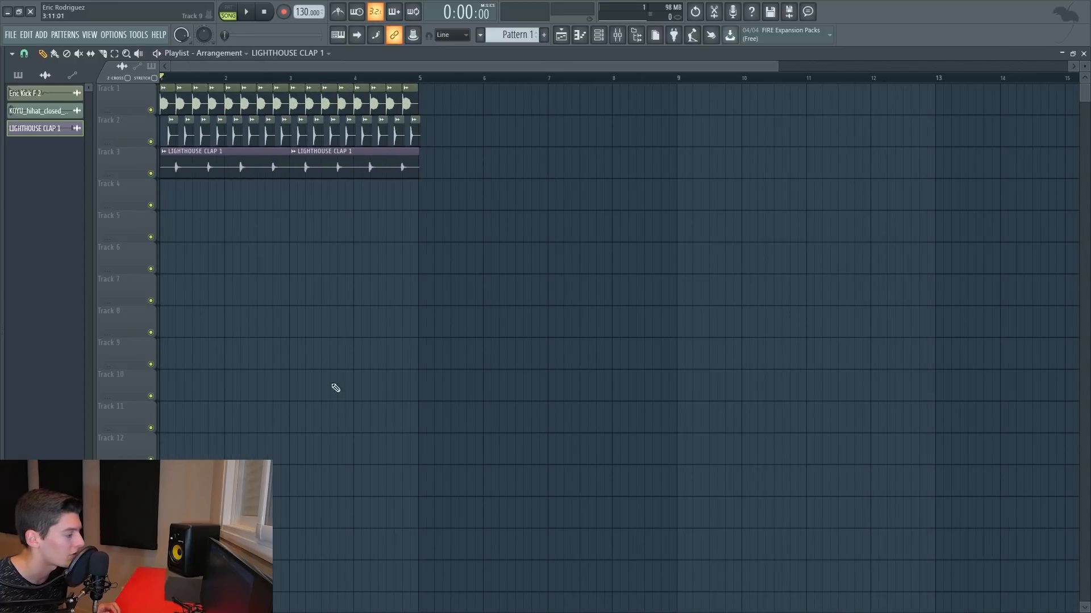
scroll(335, 411, "up", 5)
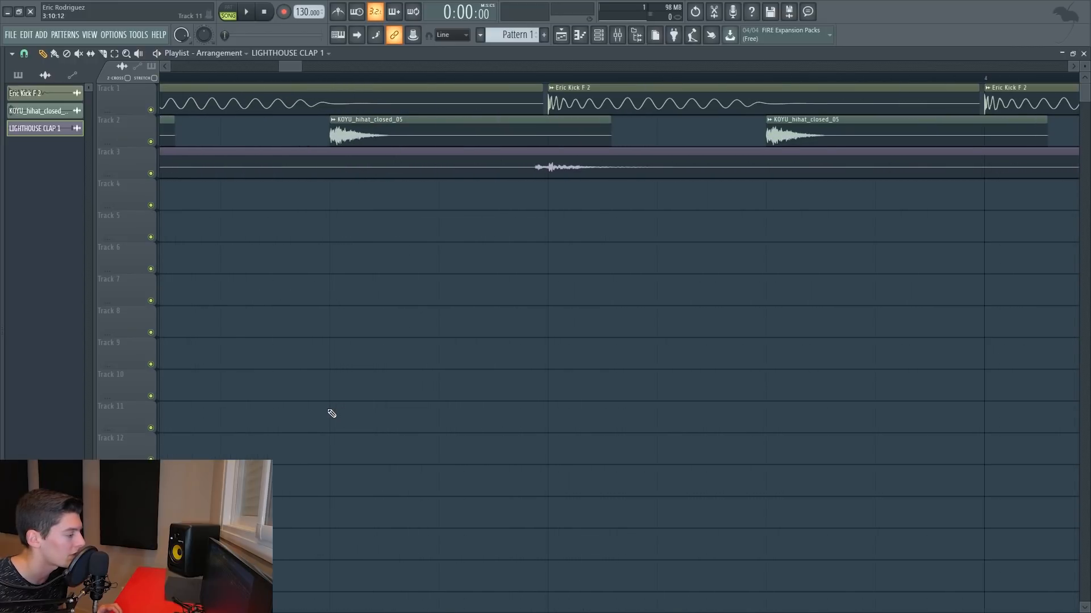
scroll(331, 414, "down", 5)
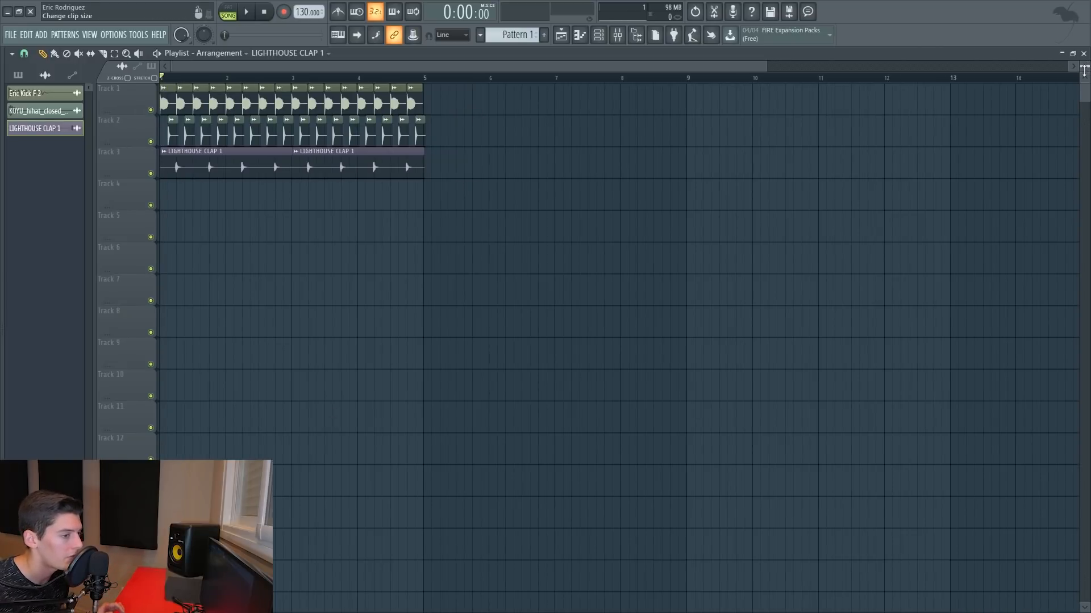
Step: Adjust the height of all playlist tracks, making them shorter and taller
mouse_move(1085, 66)
left_mouse_down()
mouse_move(1084, 100)
mouse_move(1085, 52)
mouse_move(1085, 82)
left_mouse_up()
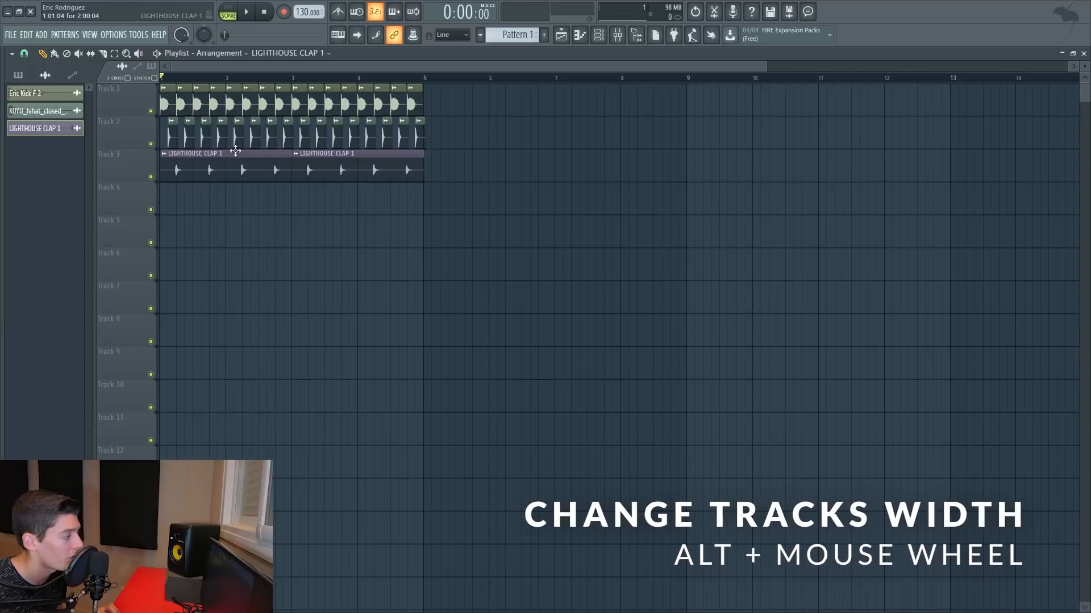
scroll(238, 153, "down", 5, "alt")
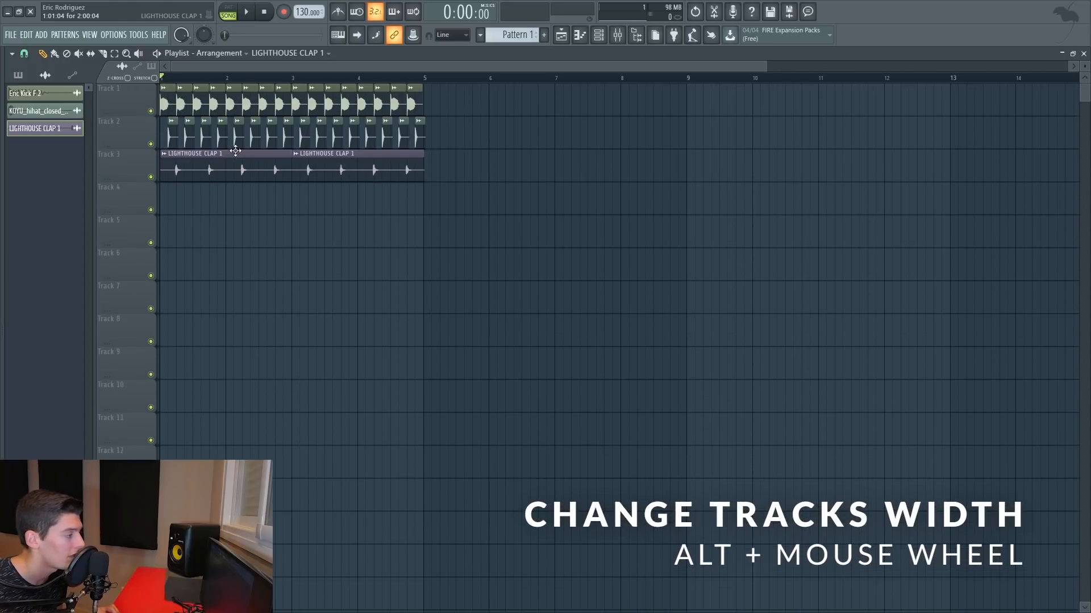
scroll(239, 155, "down", 3, "alt")
scroll(239, 155, "up", 2, "alt")
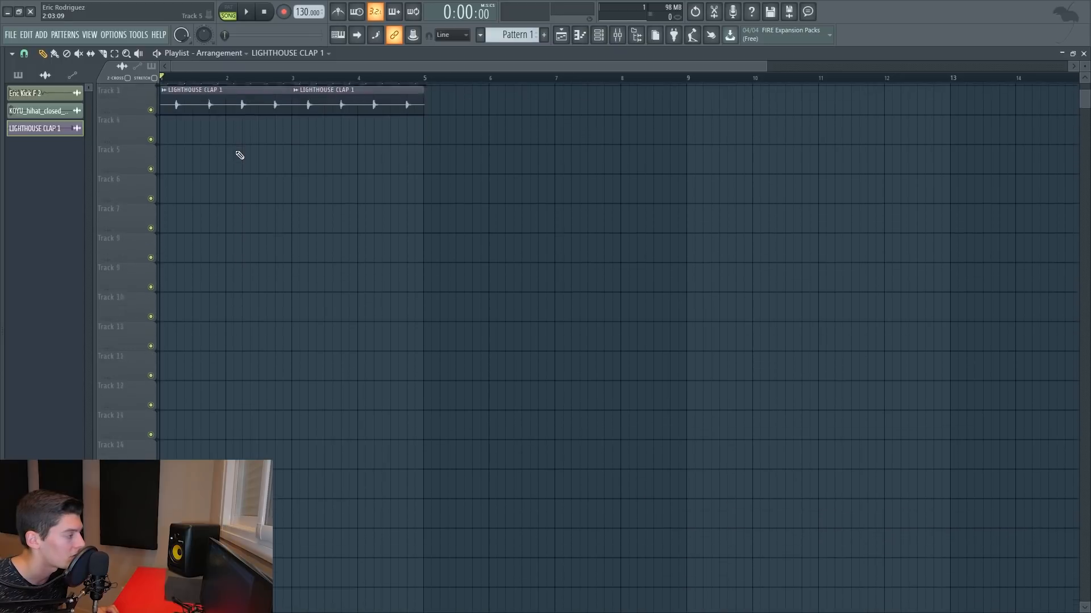
scroll(239, 155, "up", 5, "alt")
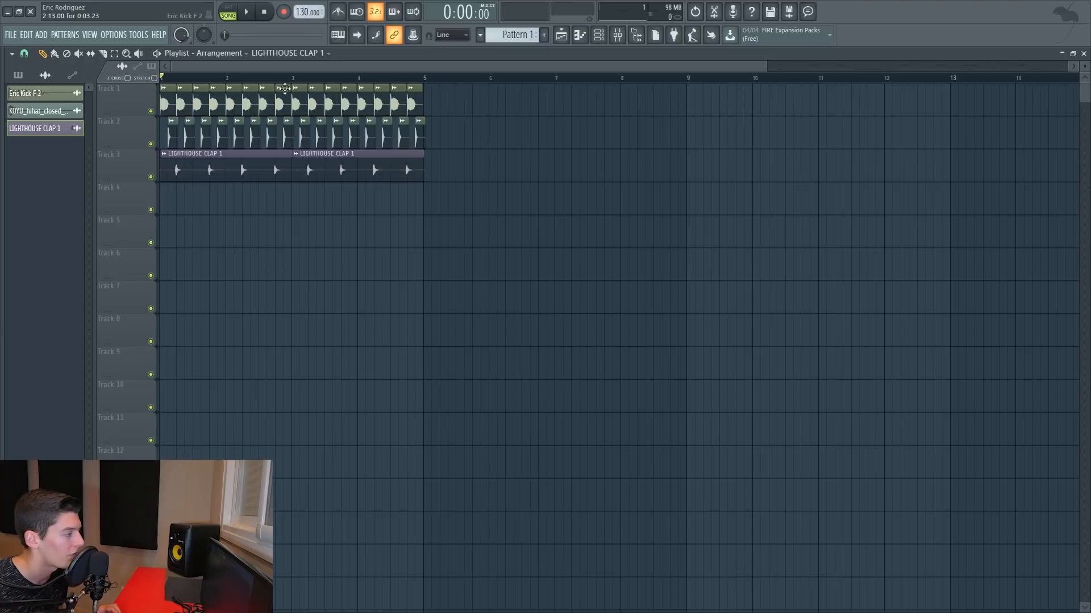
Step: Zoom the timeline in and out around bar 2 and enlarge the track height to inspect the kick, hi-hat and clap waveforms
scroll(254, 83, "up", 6, "ctrl")
scroll(253, 83, "up", 4, "ctrl")
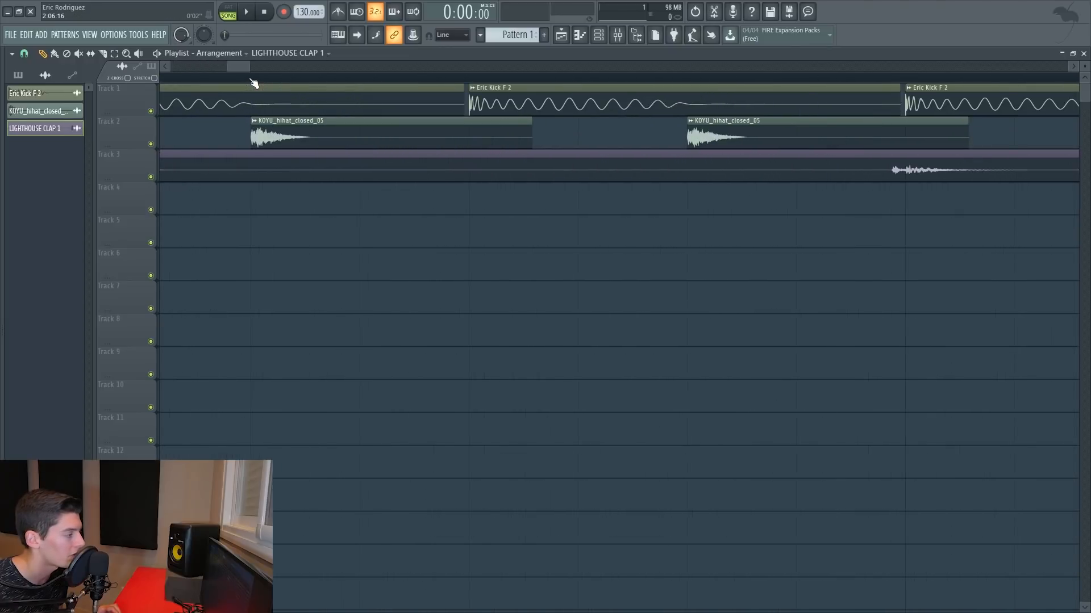
scroll(713, 149, "up", 5, "alt")
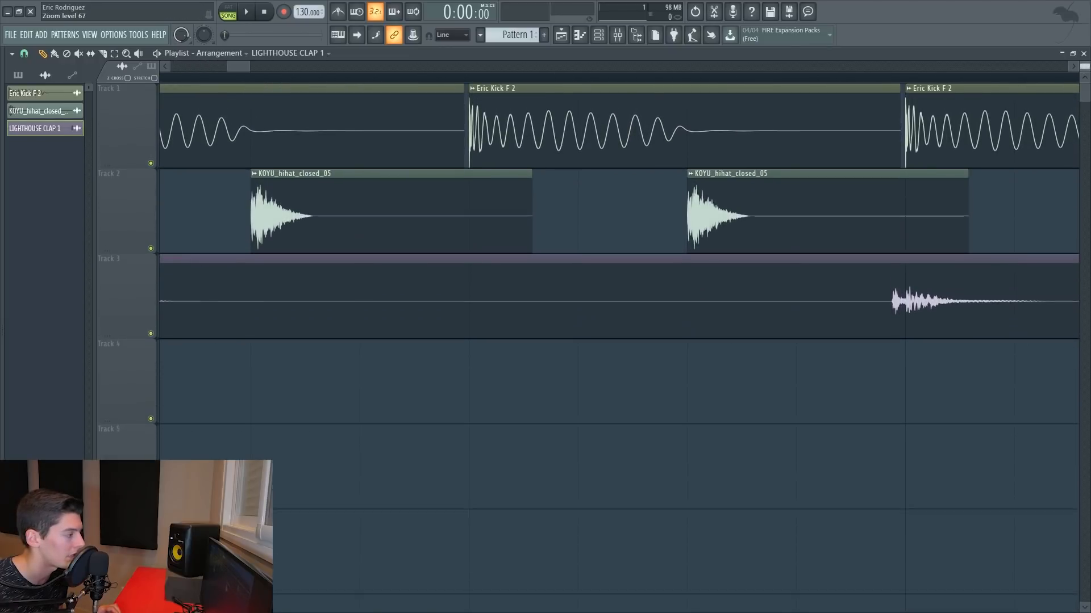
scroll(302, 80, "down", 8)
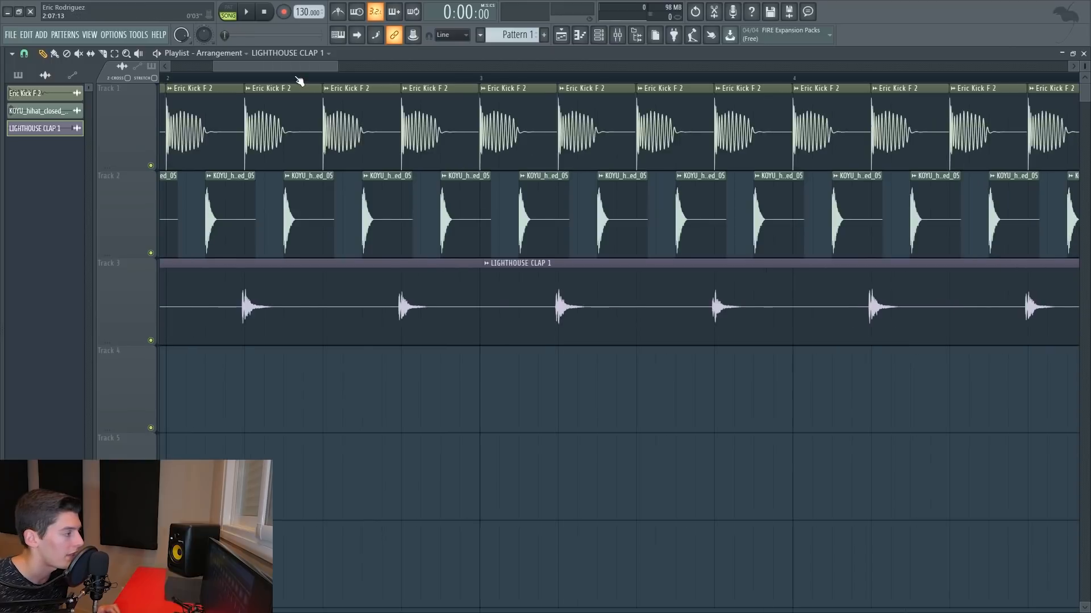
scroll(241, 125, "down", 5, "alt")
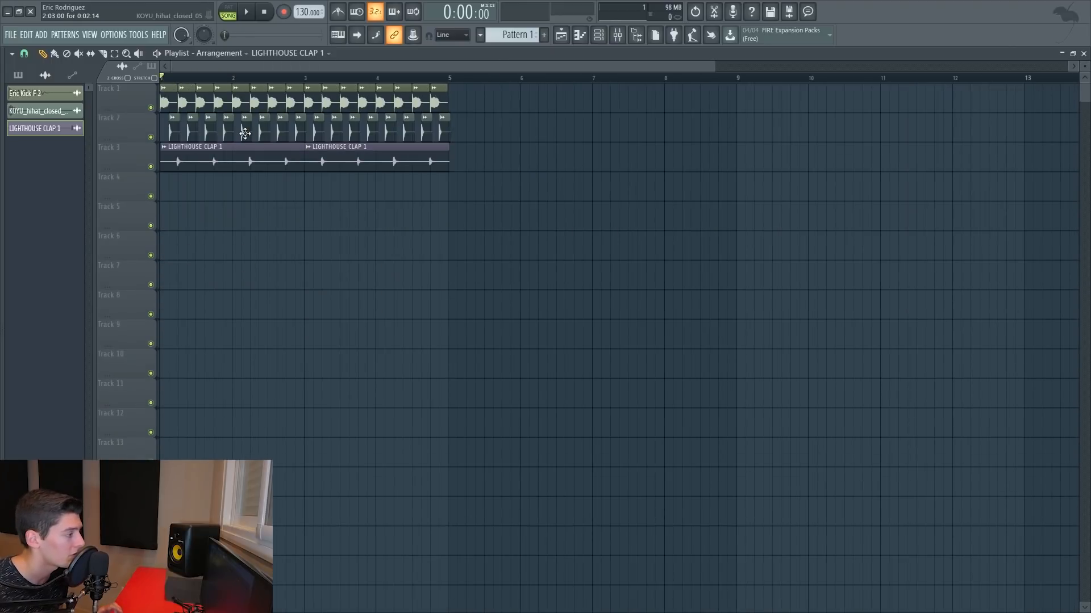
scroll(245, 134, "up", 8, "ctrl")
scroll(245, 133, "up", 5, "alt")
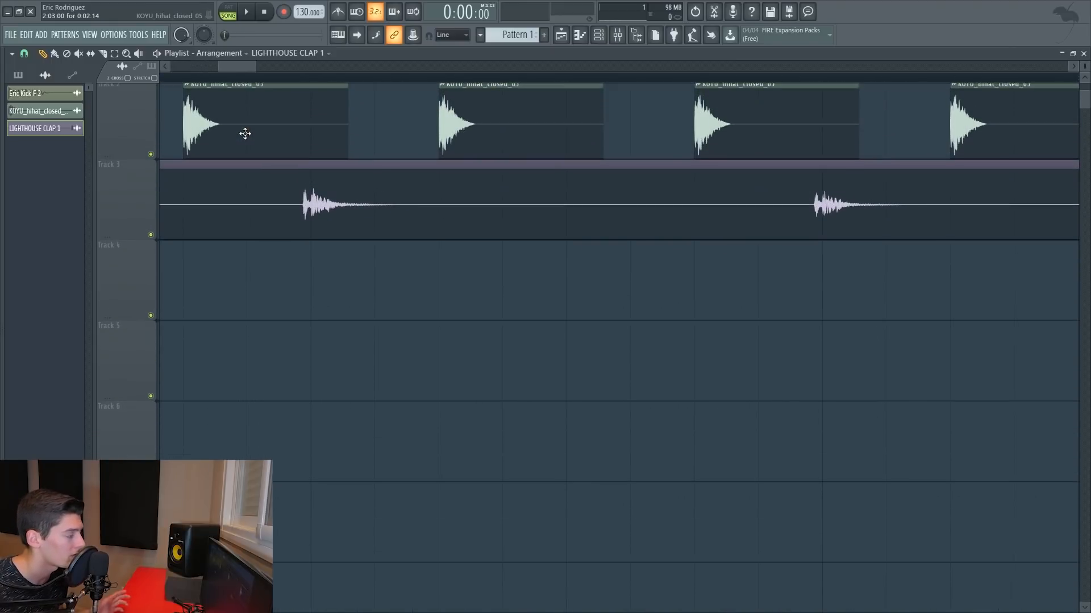
Step: Pan the zoomed playlist view freely in both directions around the clips near bar 2
scroll(244, 134, "up", 1)
left_click_drag(237, 185, 409, 166)
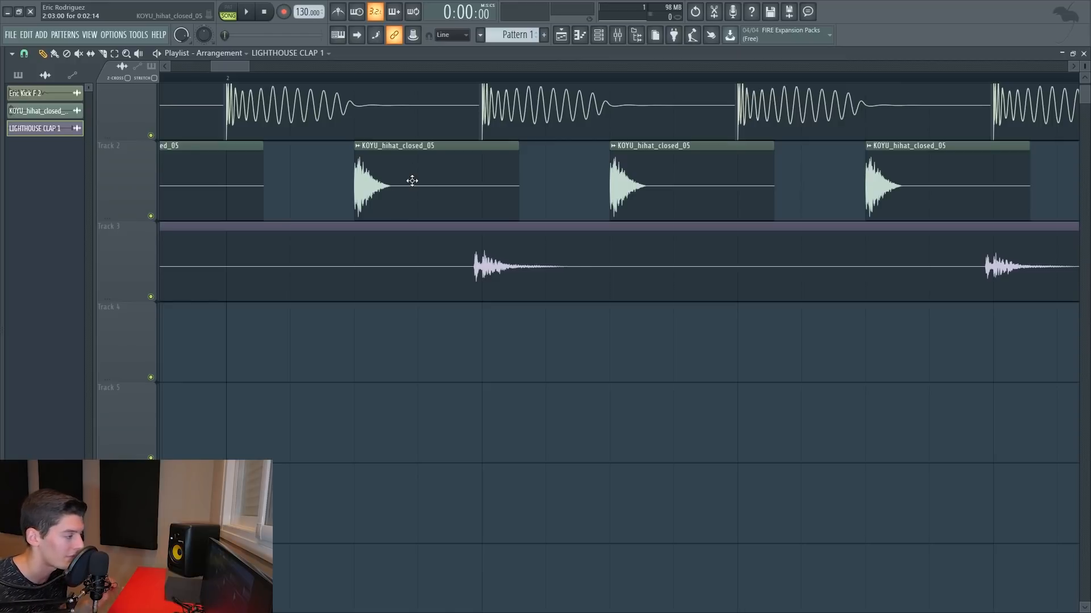
left_click_drag(412, 180, 397, 127)
left_click_drag(806, 253, 898, 262)
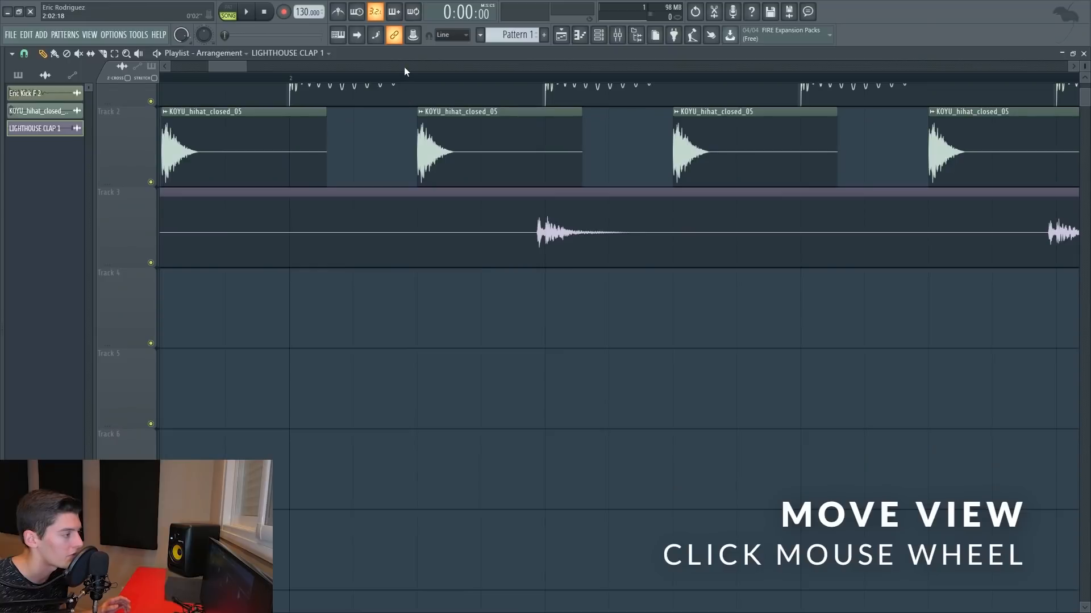
left_click(404, 66)
left_click_drag(269, 63, 271, 63)
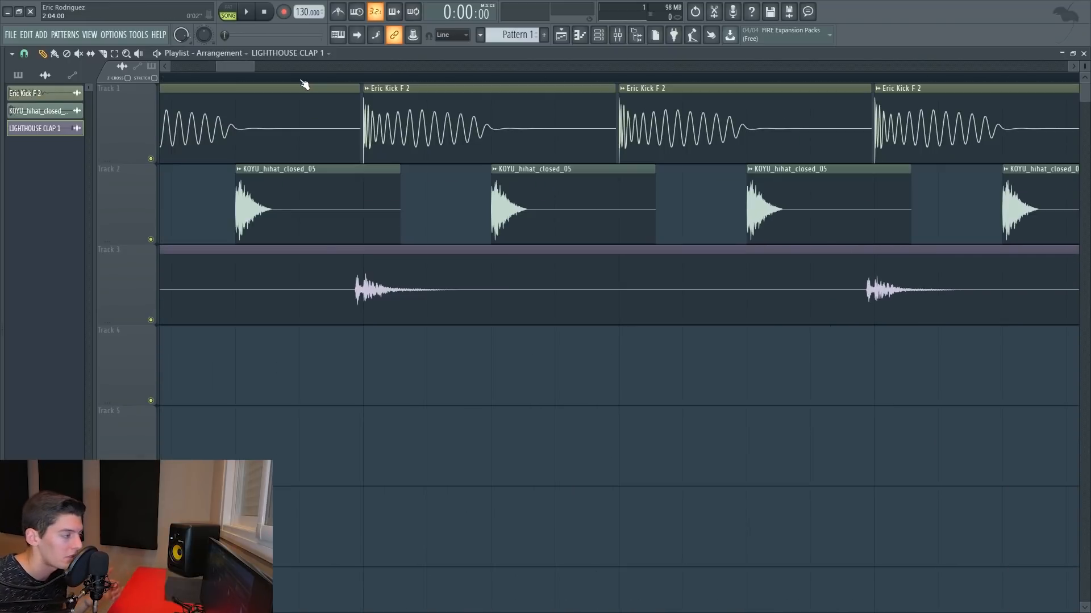
scroll(254, 82, "up", 1)
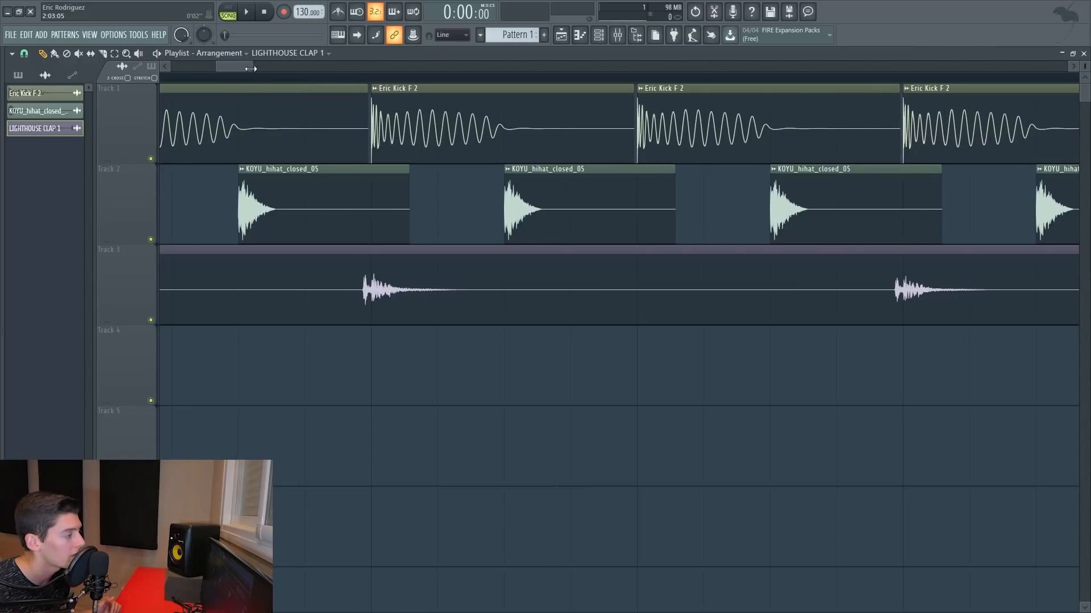
Step: Show the whole arrangement, shrink the tracks, and magnify the first kick and hi-hat clips with taller tracks
scroll(259, 79, "down", 6)
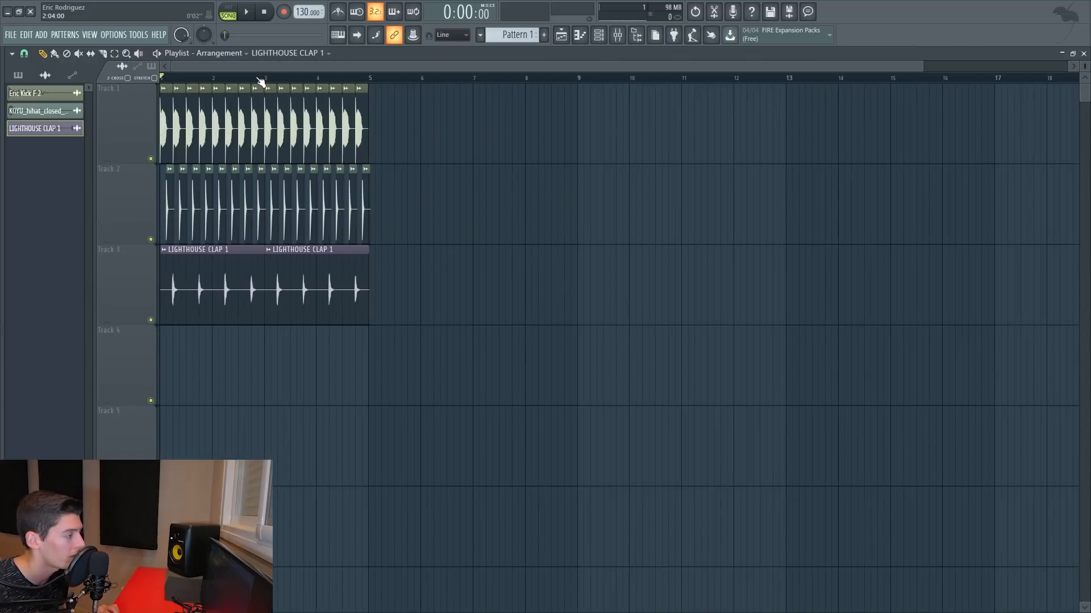
scroll(187, 81, "up", 8)
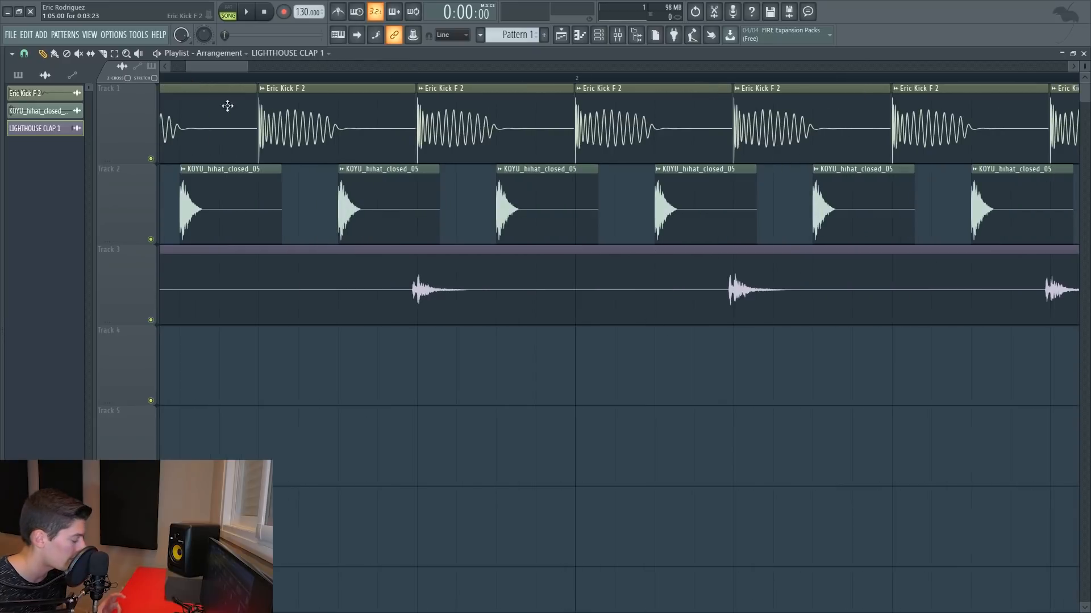
scroll(259, 126, "down", 8)
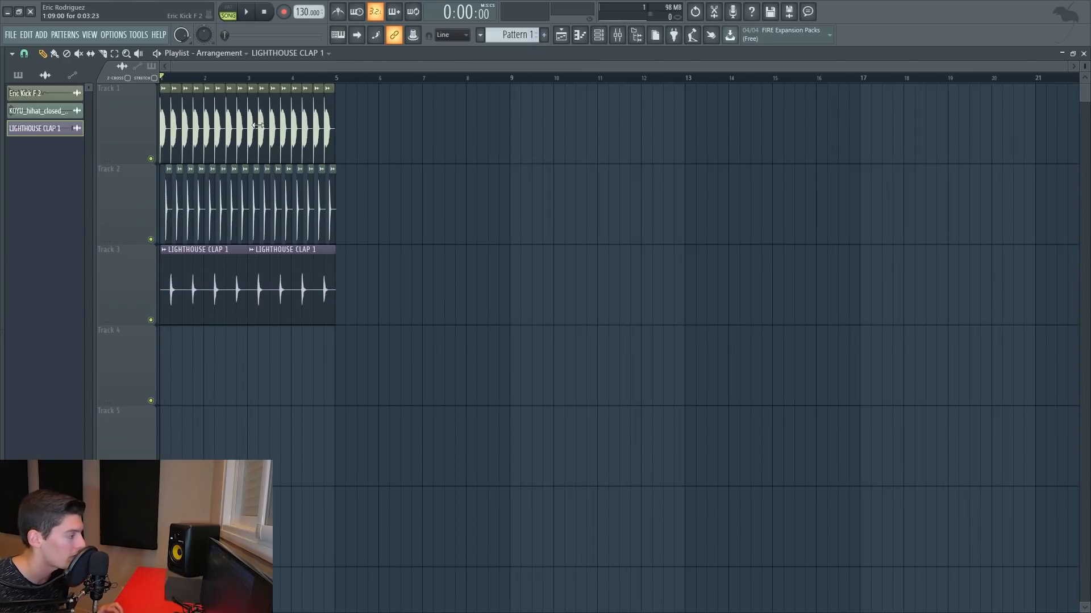
scroll(259, 125, "down", 6)
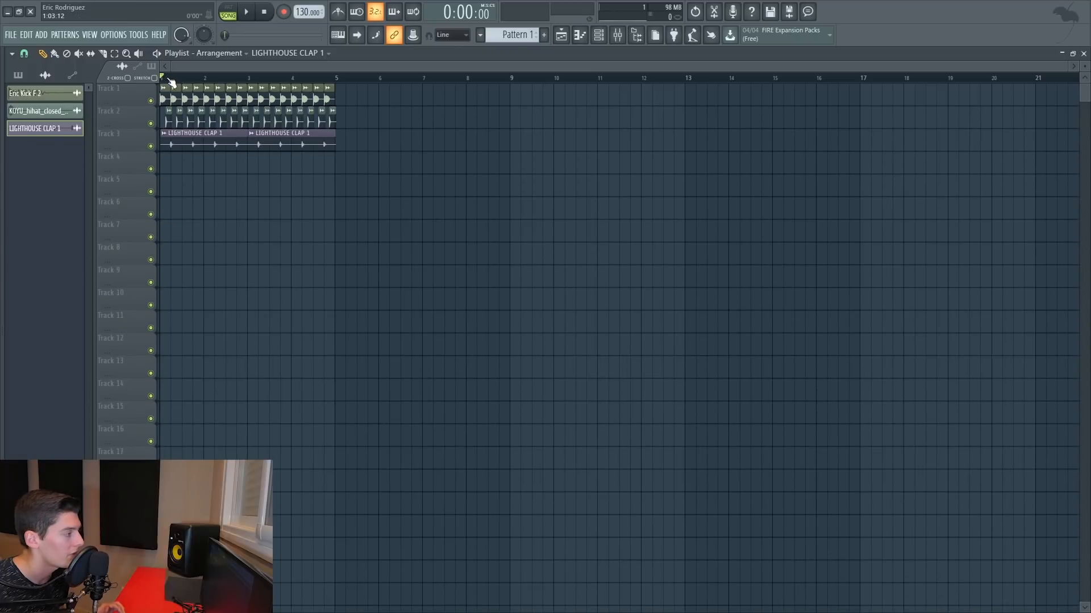
scroll(190, 73, "up", 8)
scroll(315, 114, "up", 4)
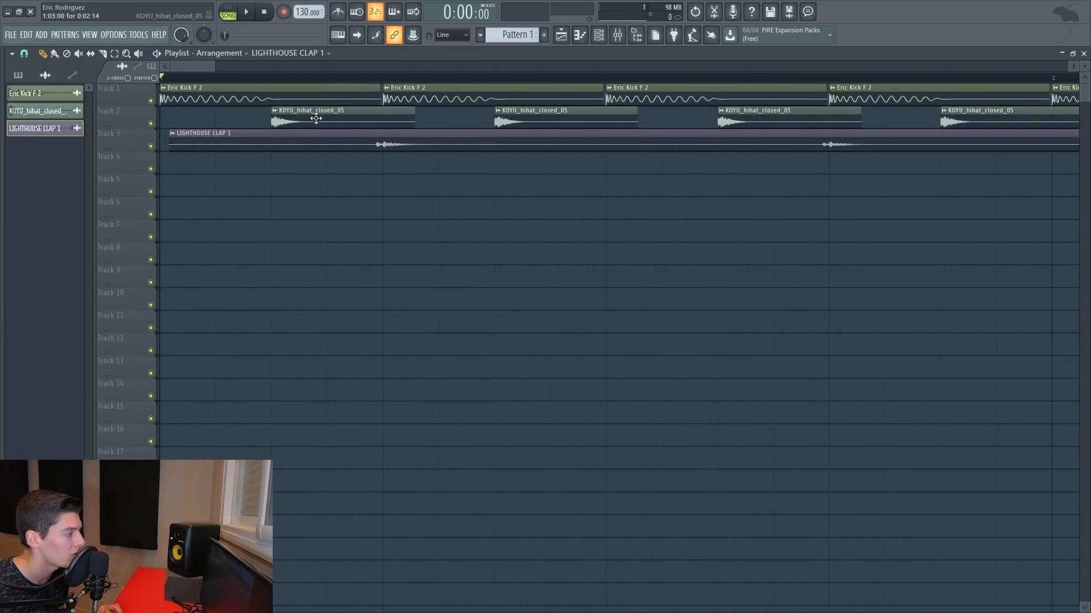
scroll(389, 166, "up", 5)
scroll(387, 169, "up", 1)
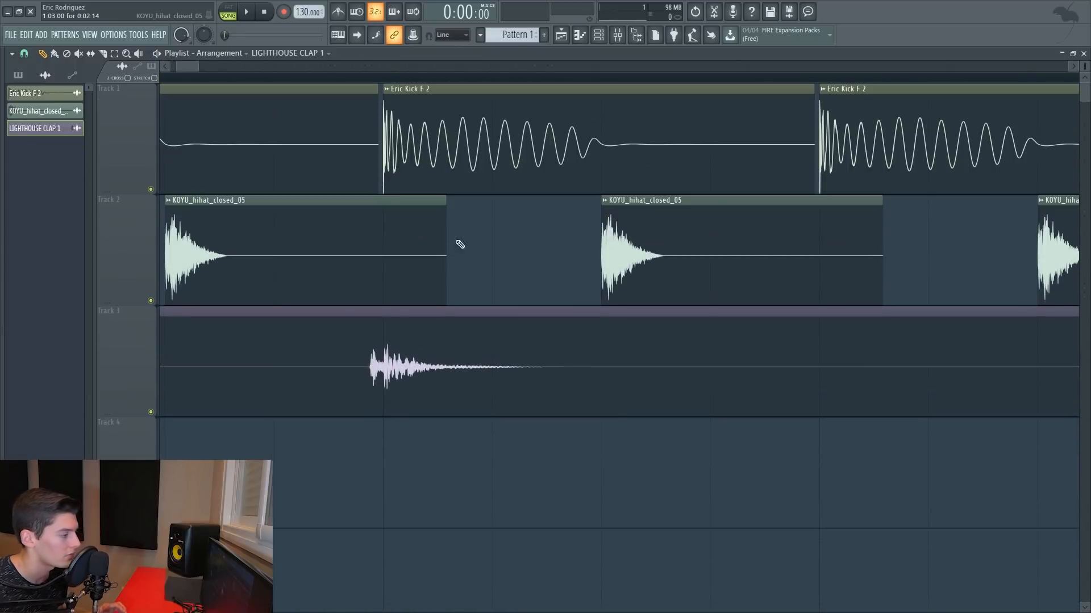
Step: Place an Eric Kick F 2 clip at bar 17 on Track 1
right_click(526, 271, "ctrl")
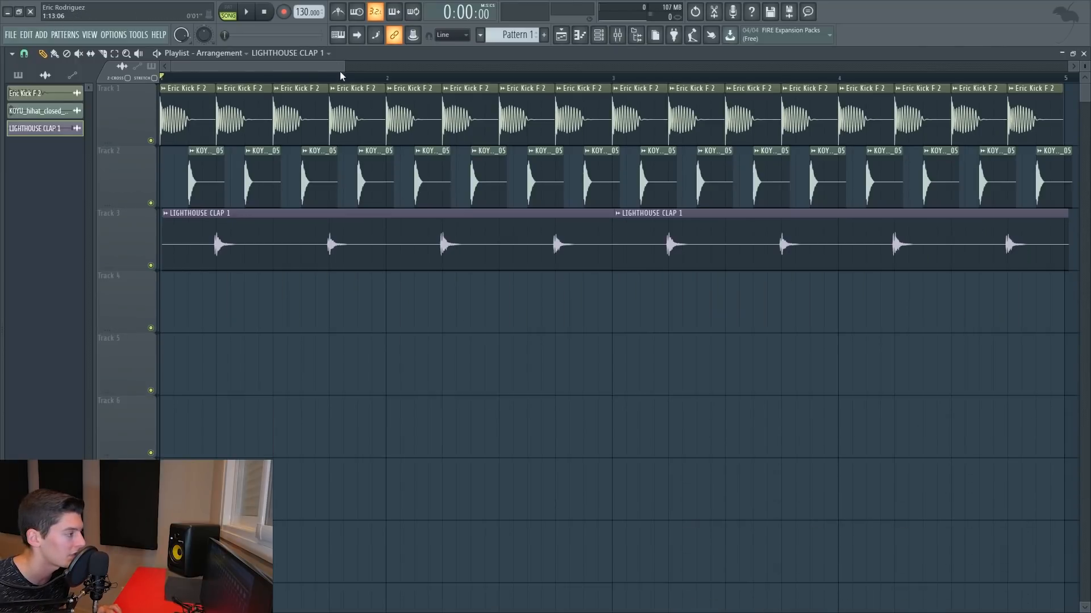
scroll(341, 73, "down", 6)
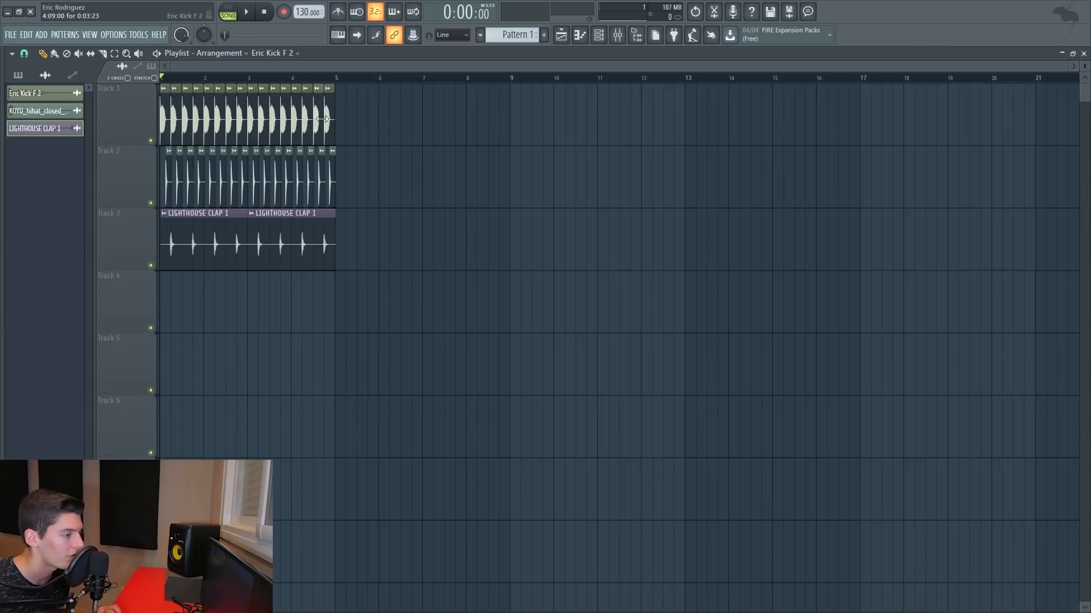
left_click(857, 121)
Step: Zoom in on the first kick clip and use quick zoom-back to switch between the close-up and the full arrangement
scroll(164, 116, "up", 5)
scroll(165, 116, "up", 6)
left_click_drag(183, 66, 171, 67)
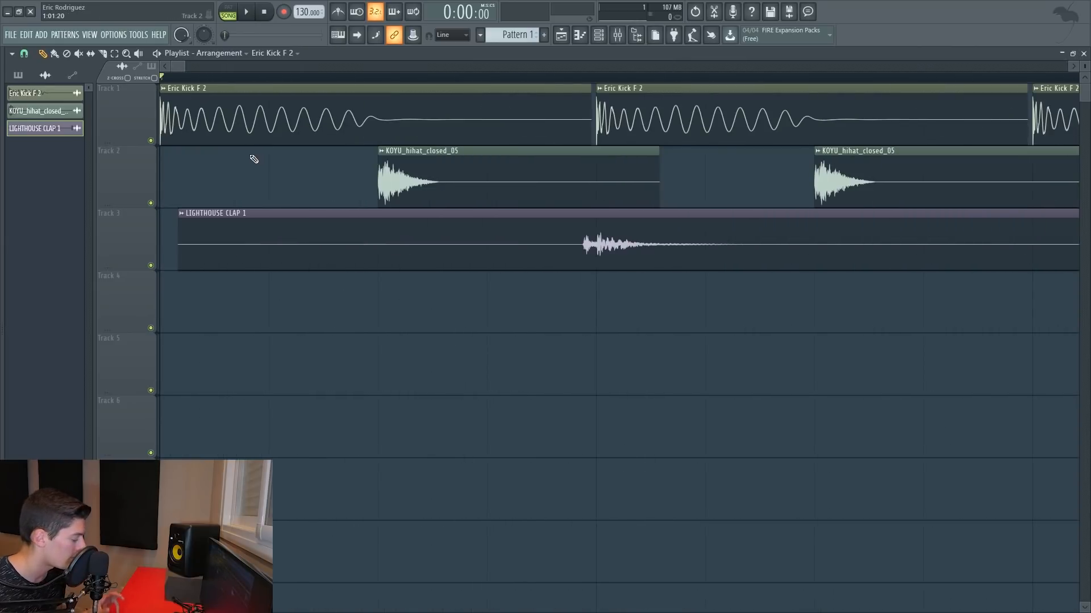
right_click(250, 155, "ctrl")
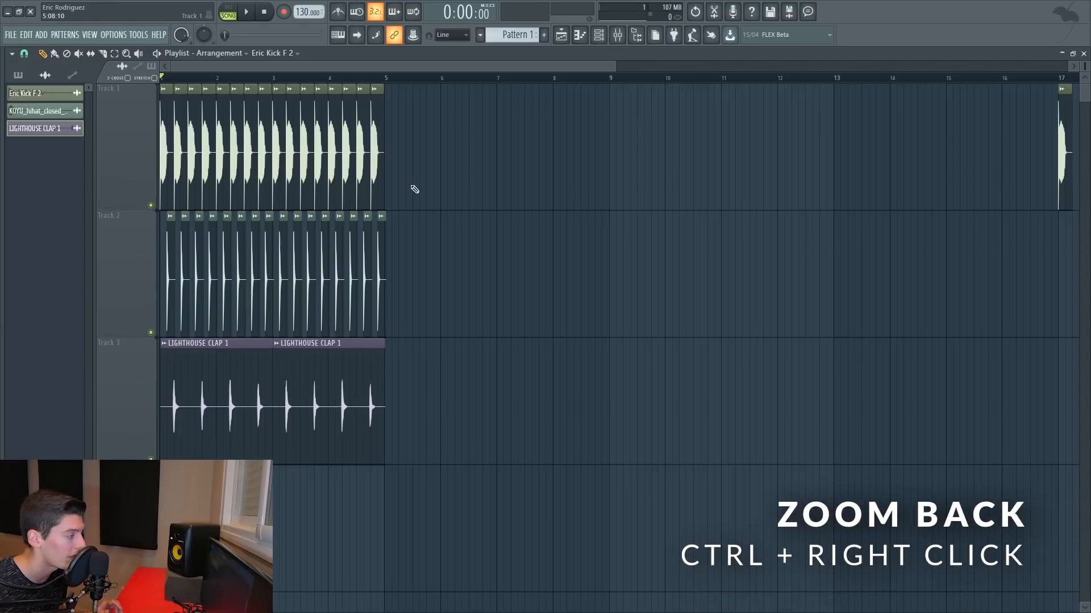
right_click(272, 177, "ctrl")
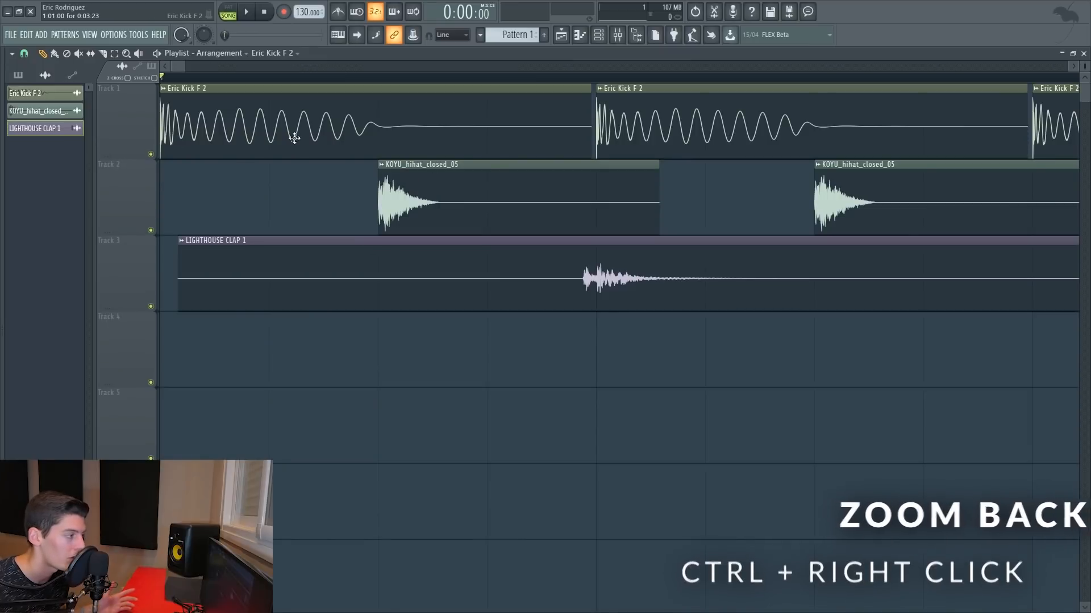
right_click(234, 129, "ctrl")
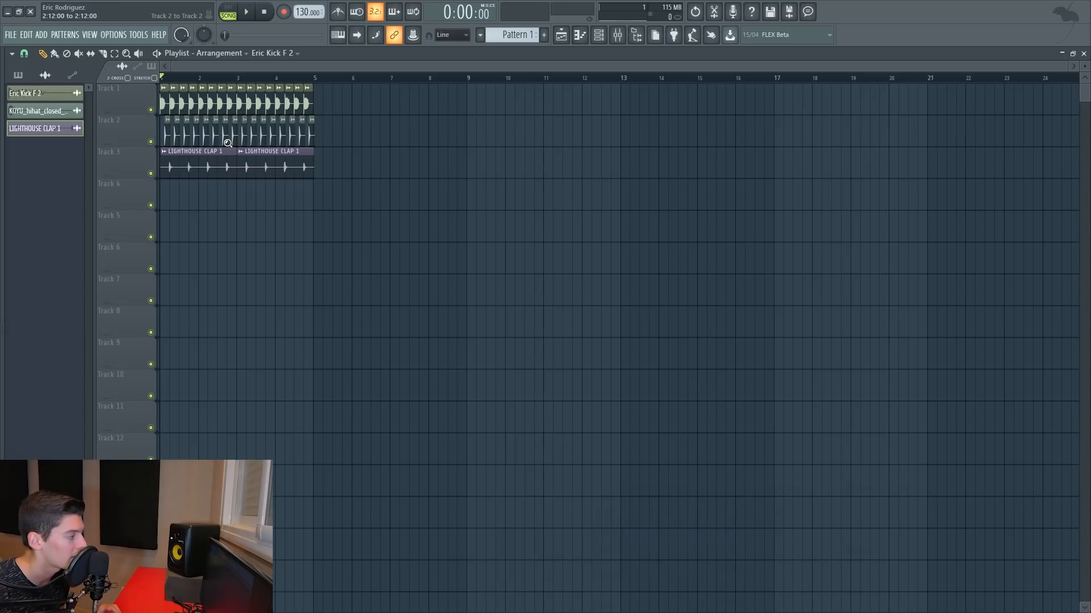
Step: Zoom to a marked region covering the hi-hat and clap clips from late bar 2 to the end of bar 4, and return to the overview
left_click_drag(241, 146, 312, 161)
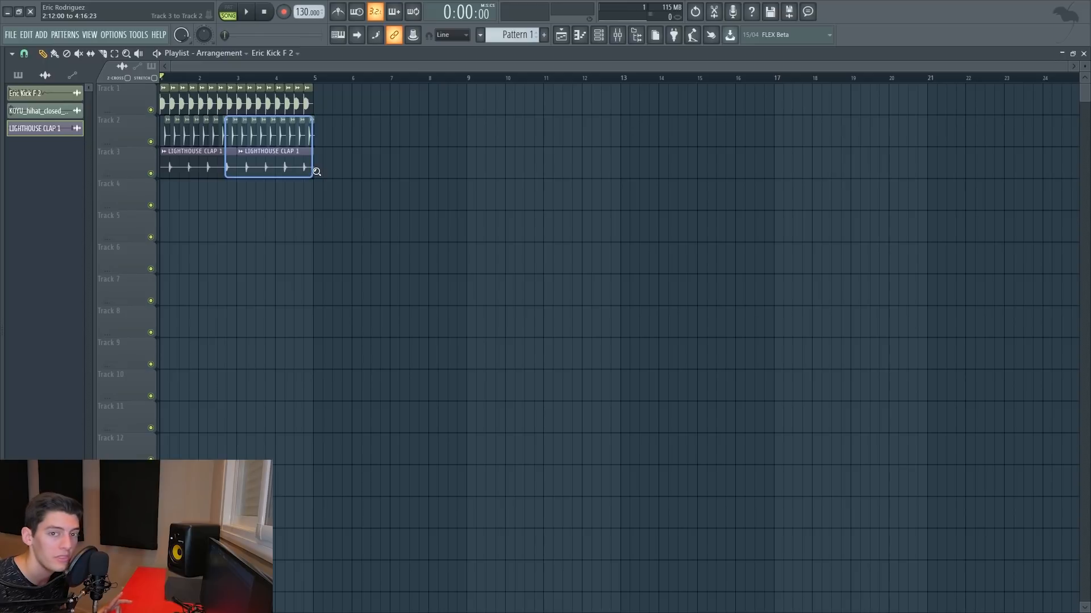
left_click_drag(315, 170, 314, 170)
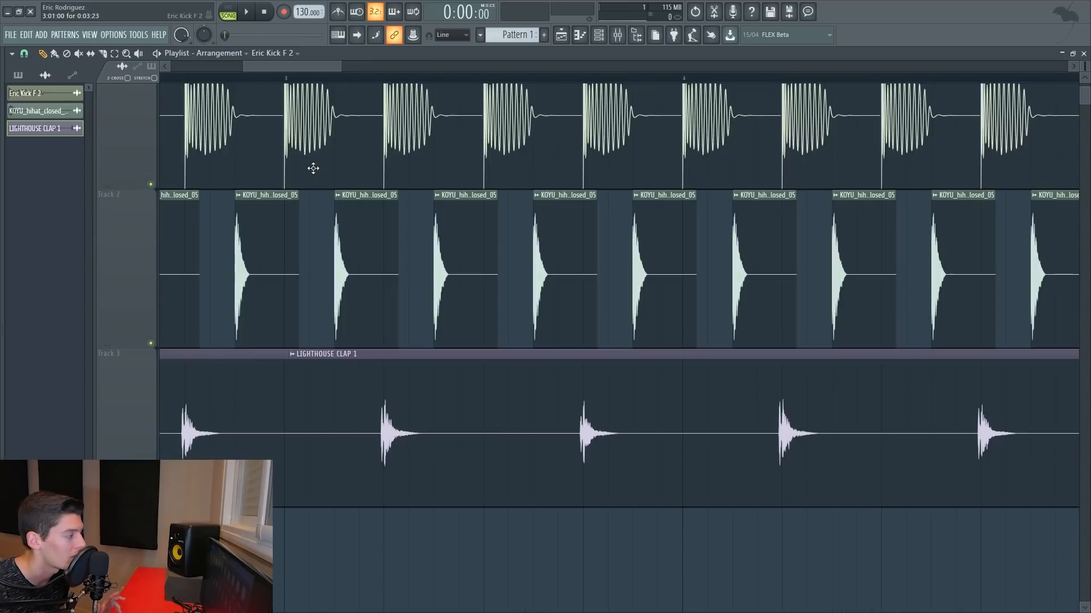
scroll(414, 149, "down", 12)
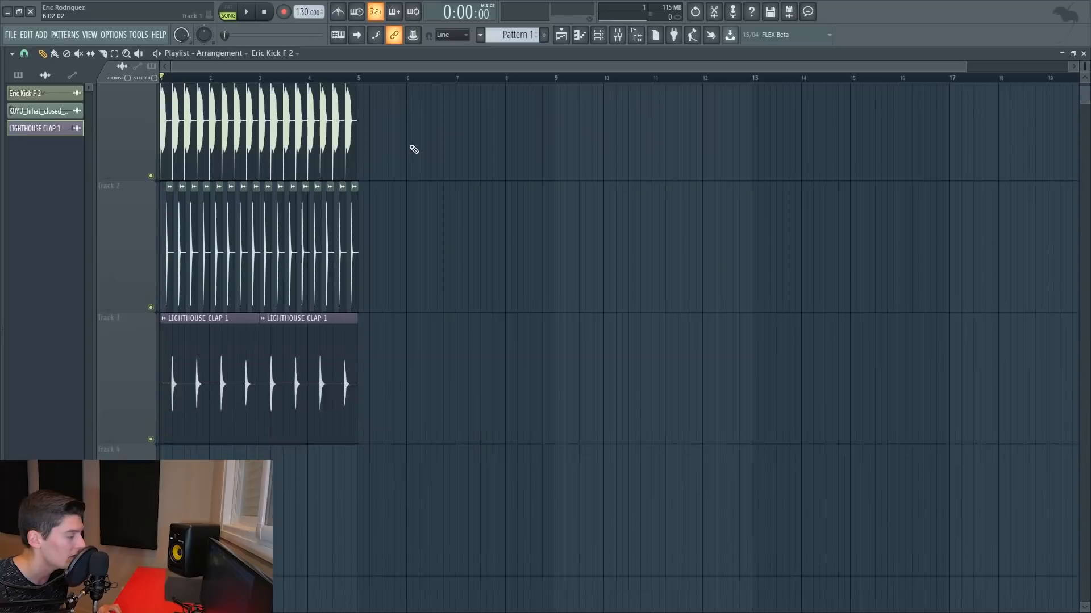
Step: Shrink the playlist tracks and zoom to the kick, hi-hat and clap clips in bars 1 to 4
scroll(414, 149, "down", 6)
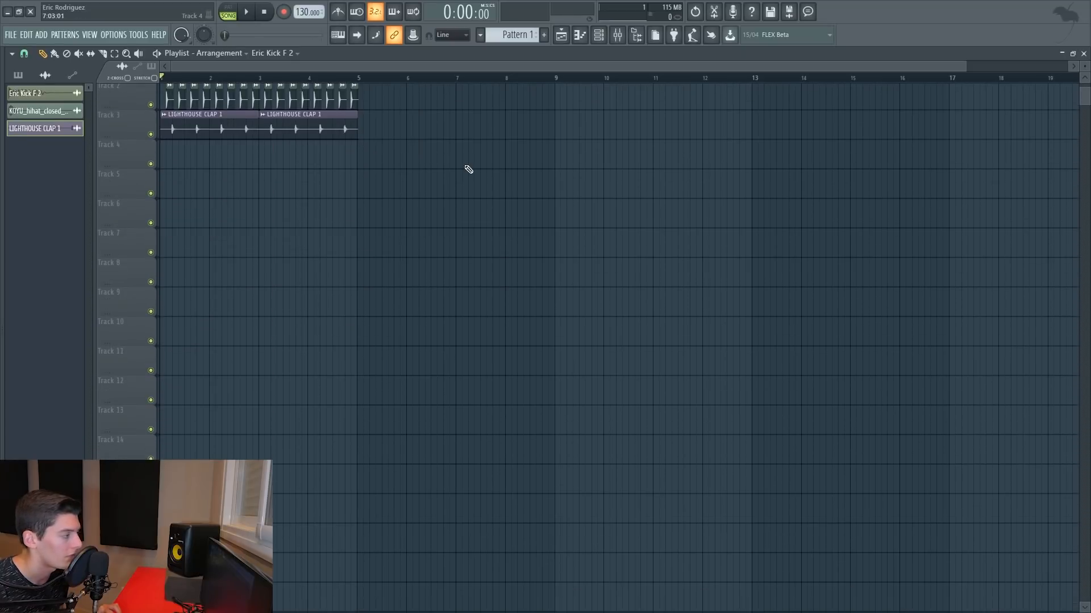
scroll(182, 147, "up", 1)
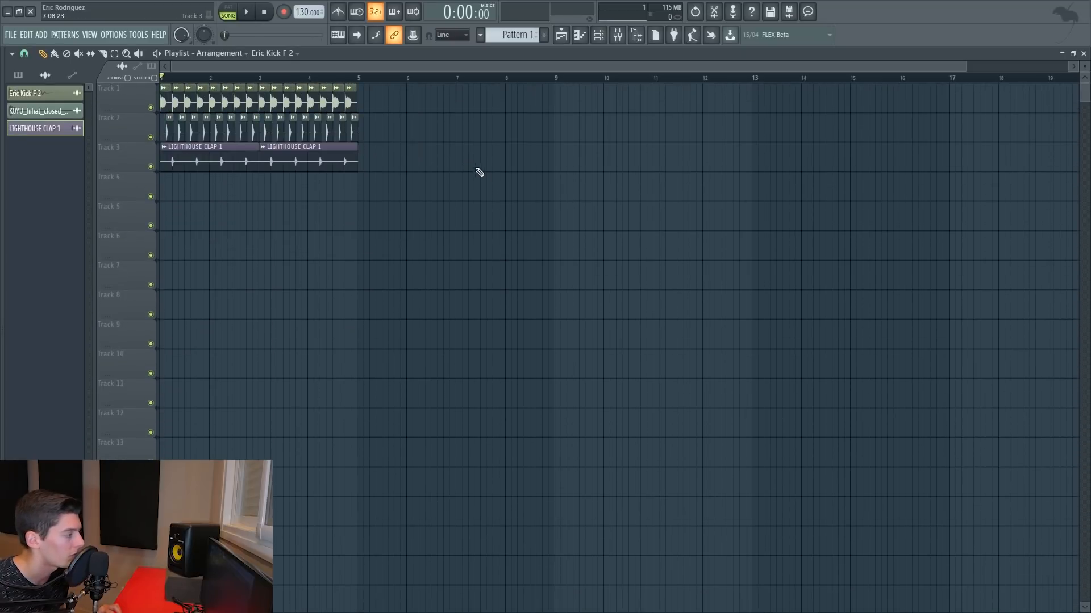
left_click(162, 157)
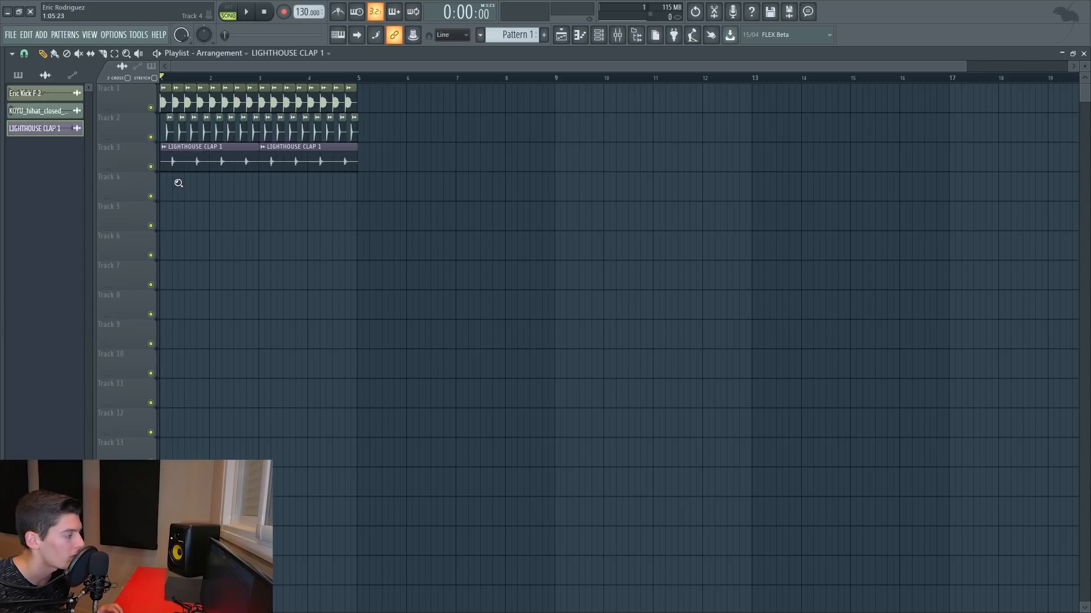
left_click_drag(180, 184, 140, 168)
left_click_drag(180, 243, 272, 243)
right_click(334, 241, "ctrl")
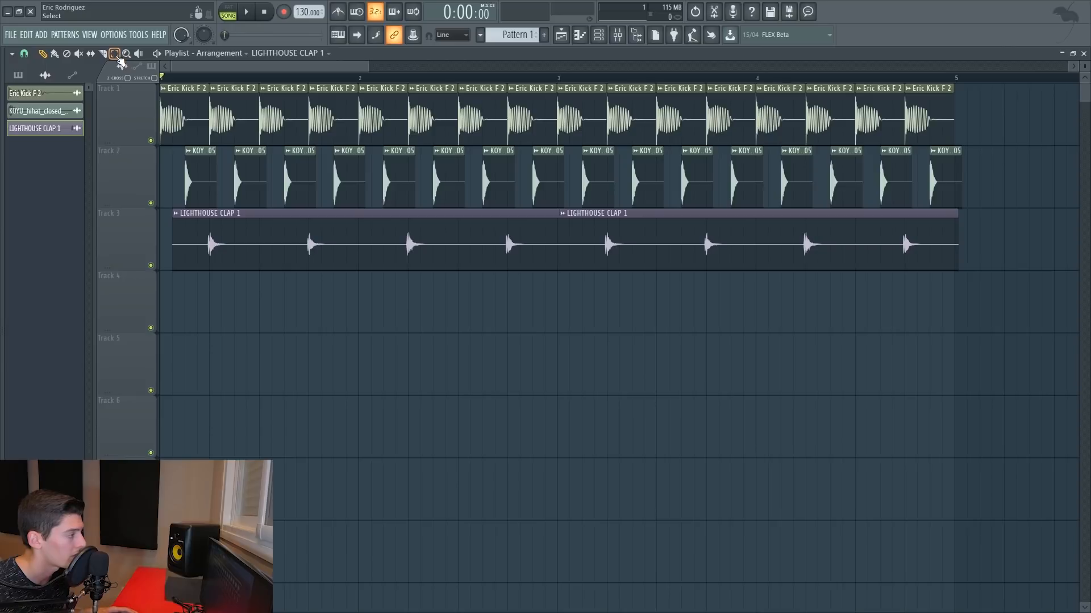
Step: Using the Select tool, marquee-select several groups of hi-hat clips on Track 2, ending with the two just before bar 3
left_click(114, 54)
left_click_drag(232, 178, 262, 183)
left_click_drag(332, 181, 361, 182)
left_click_drag(430, 180, 571, 180)
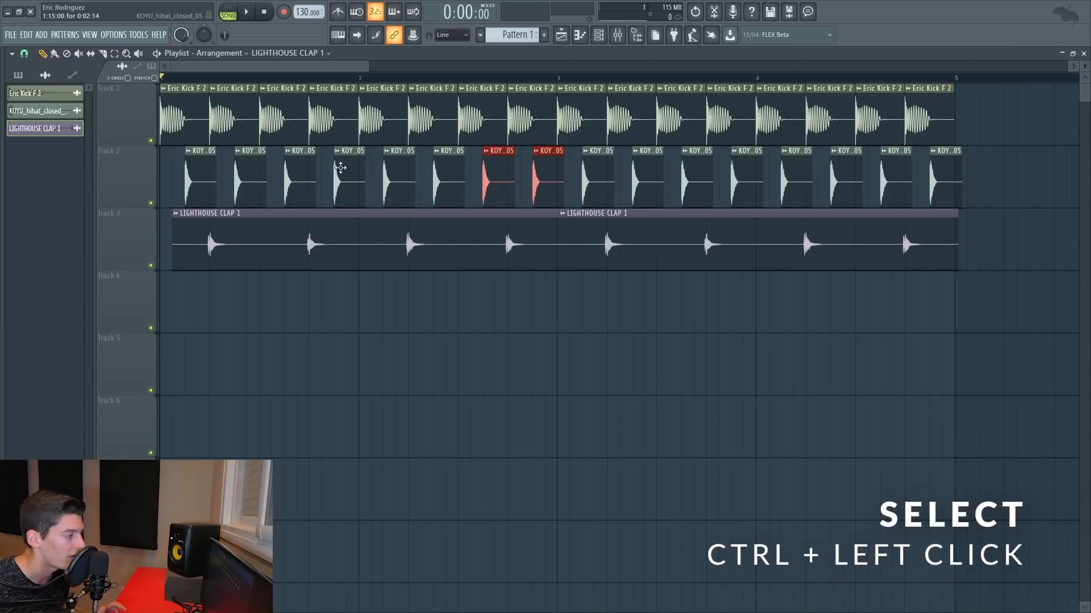
Step: Use quick selection from the Draw tool to select different clips, ending with a kick and hi-hat group around bar 3
mouse_move(325, 167)
left_mouse_down()
mouse_move(360, 204)
mouse_move(403, 202)
mouse_move(407, 182)
left_mouse_up()
left_click(481, 233, "ctrl")
left_click_drag(626, 247, 684, 255)
left_click_drag(551, 112, 615, 170)
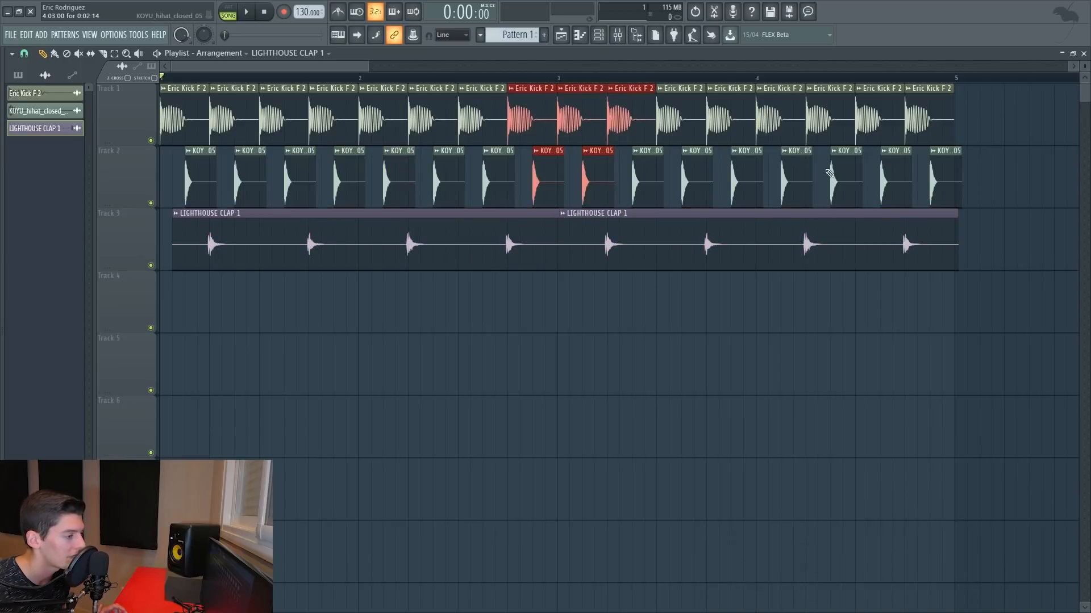
Step: Select kick and hi-hat clips in bar 3 and add the first kick and hi-hat clips to the selection
left_click_drag(828, 123, 897, 170)
left_click_drag(635, 124, 676, 179)
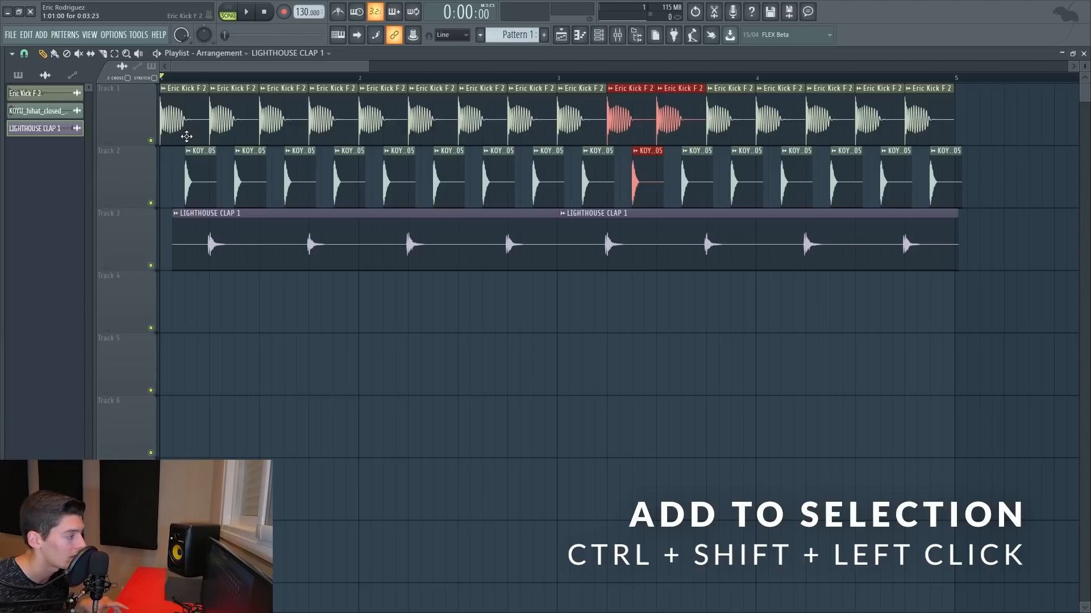
left_click(185, 136, "ctrl+shift")
left_click_drag(213, 173, 192, 124)
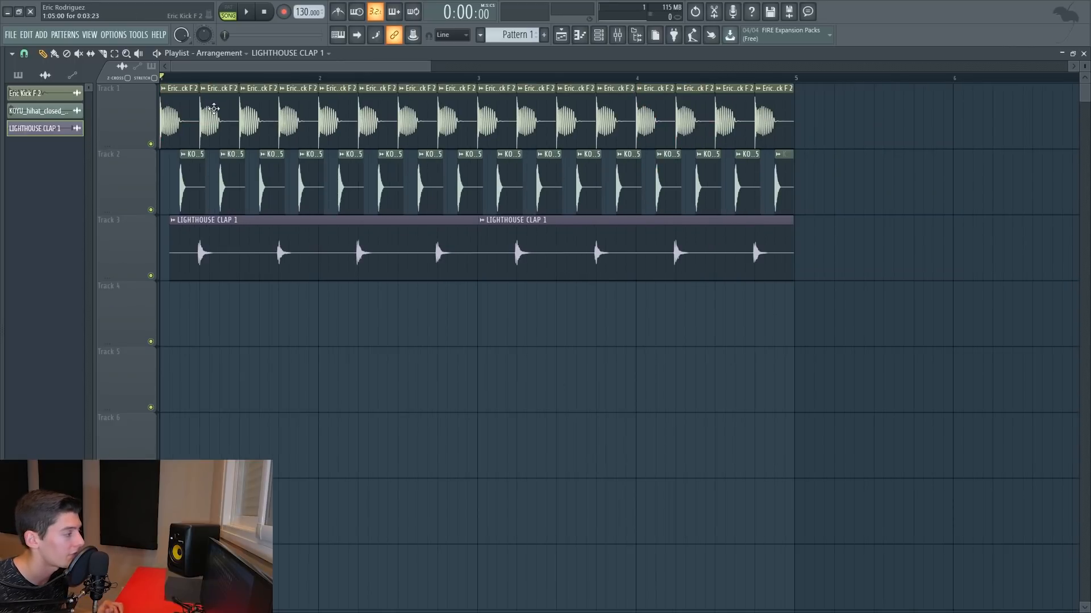
Step: Draw individual Eric Kick F 2 clips from bar 5 on Track 1 and delete them again
scroll(202, 85, "down", 1)
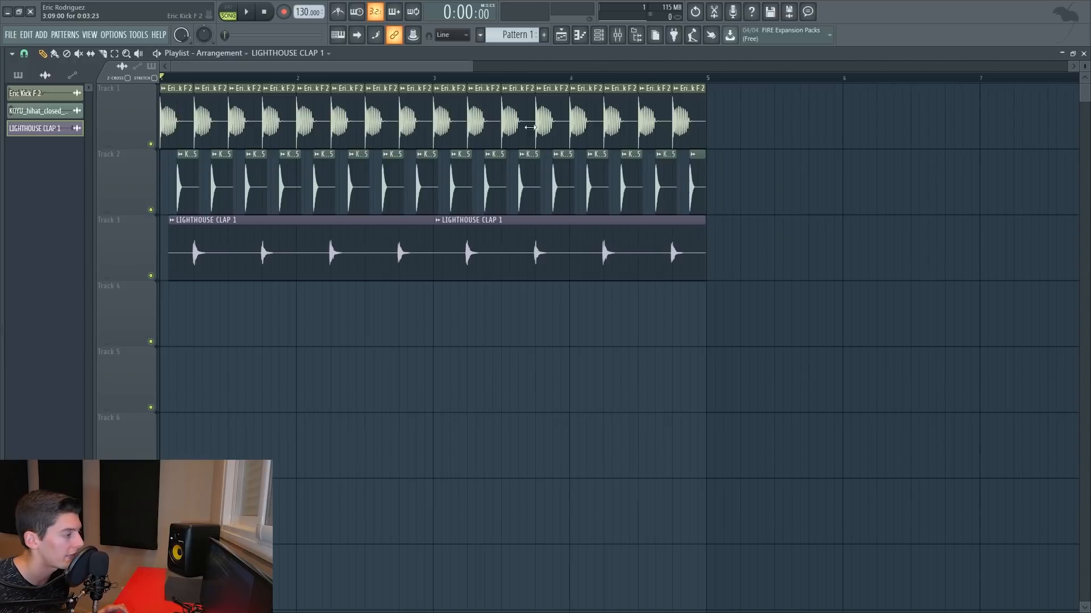
left_click(716, 128)
right_click(731, 129)
left_click(694, 126)
left_click(710, 125)
left_click(745, 126)
right_click(758, 126)
right_click(729, 126)
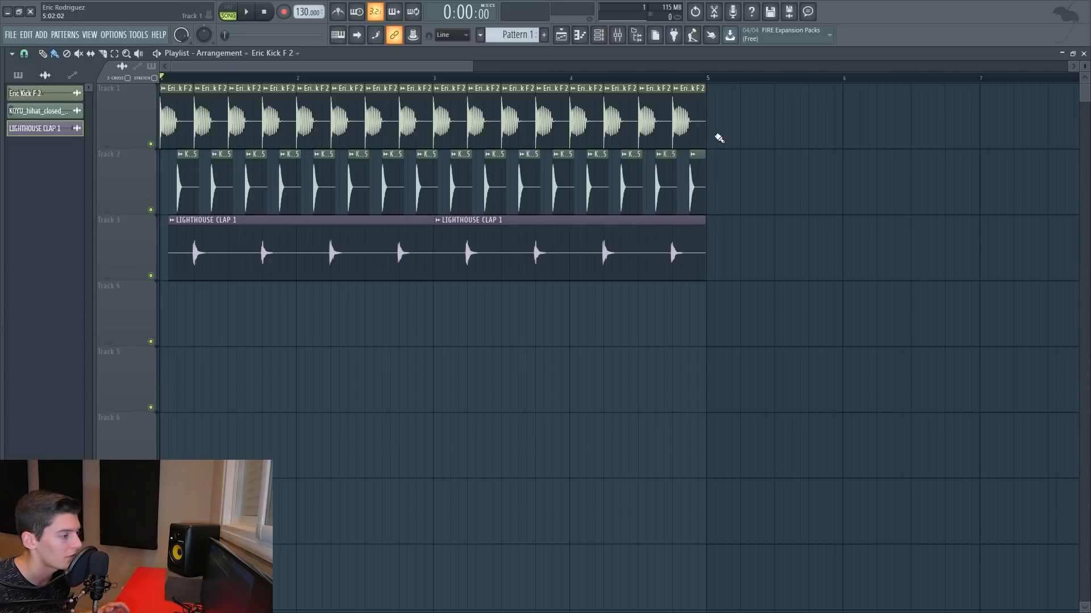
Step: Paint a run of Eric Kick F 2 clips from bar 5 on Track 1 with the Paint tool and delete them
left_click_drag(711, 133, 933, 129)
right_click(1013, 136)
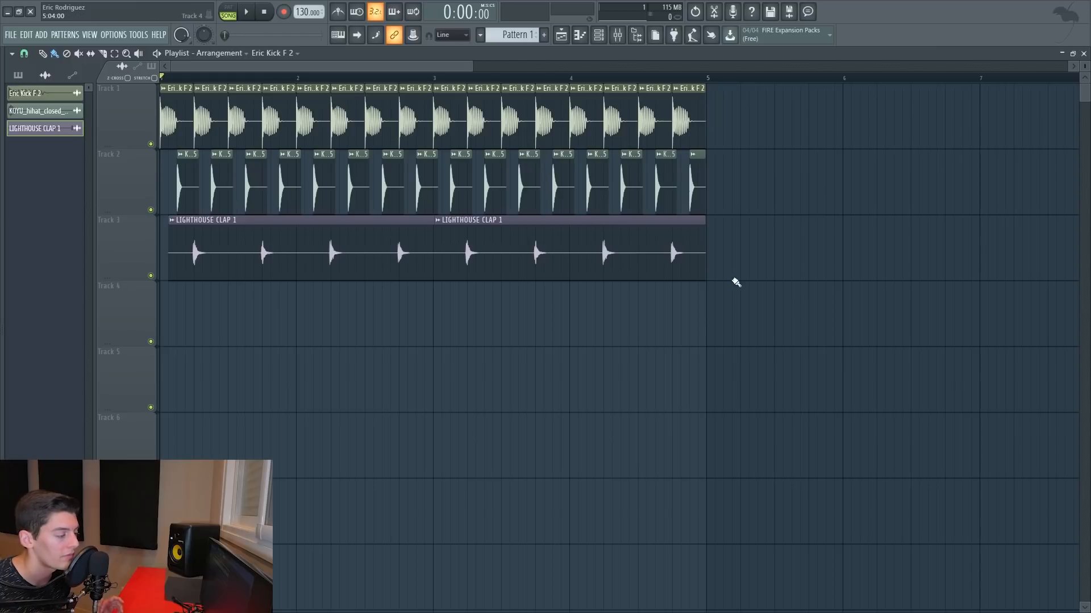
mouse_move(788, 279)
left_mouse_down()
mouse_move(767, 216)
mouse_move(243, 85)
mouse_move(161, 85)
mouse_move(184, 118)
mouse_move(730, 123)
mouse_move(720, 122)
left_mouse_up()
key("Delete")
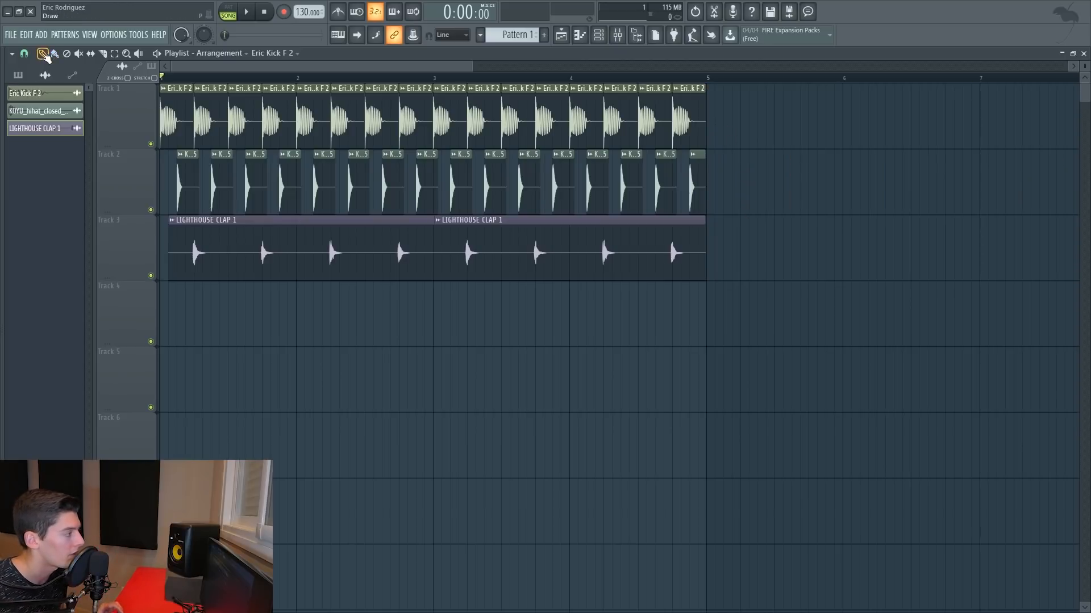
Step: Duplicate all clips in bars 1 to 4 into bars 5 to 8 and delete the copies
left_click_drag(710, 78, 120, 71)
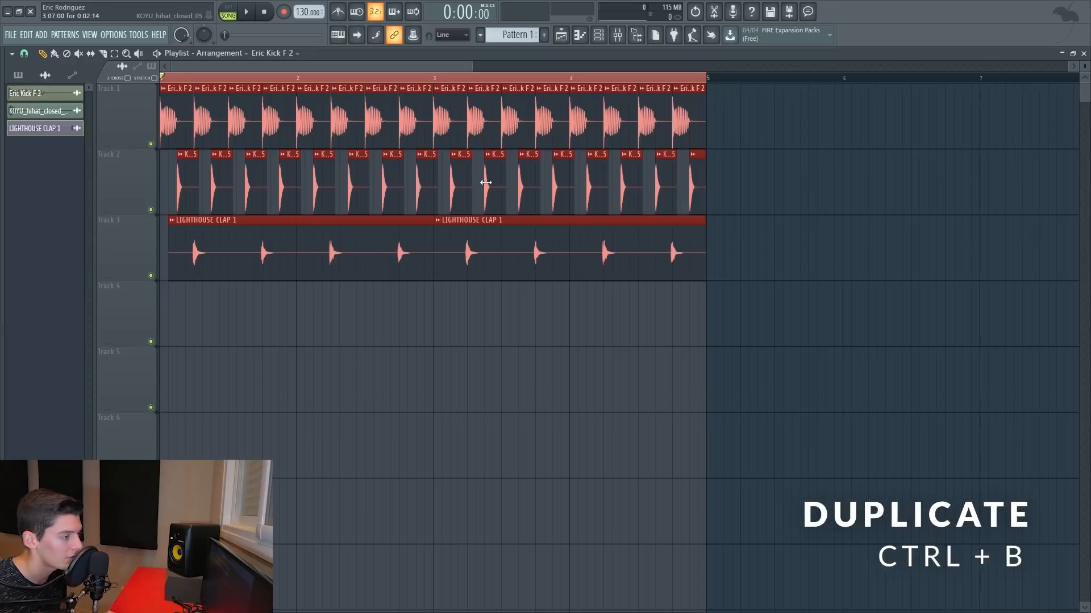
scroll(695, 84, "down", 3)
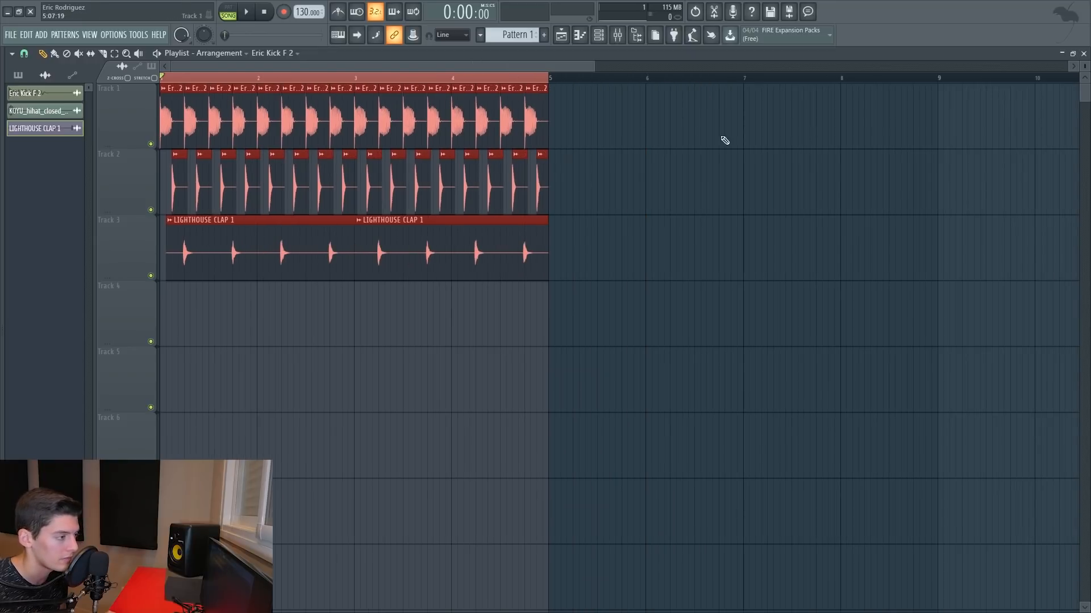
key("ctrl+b")
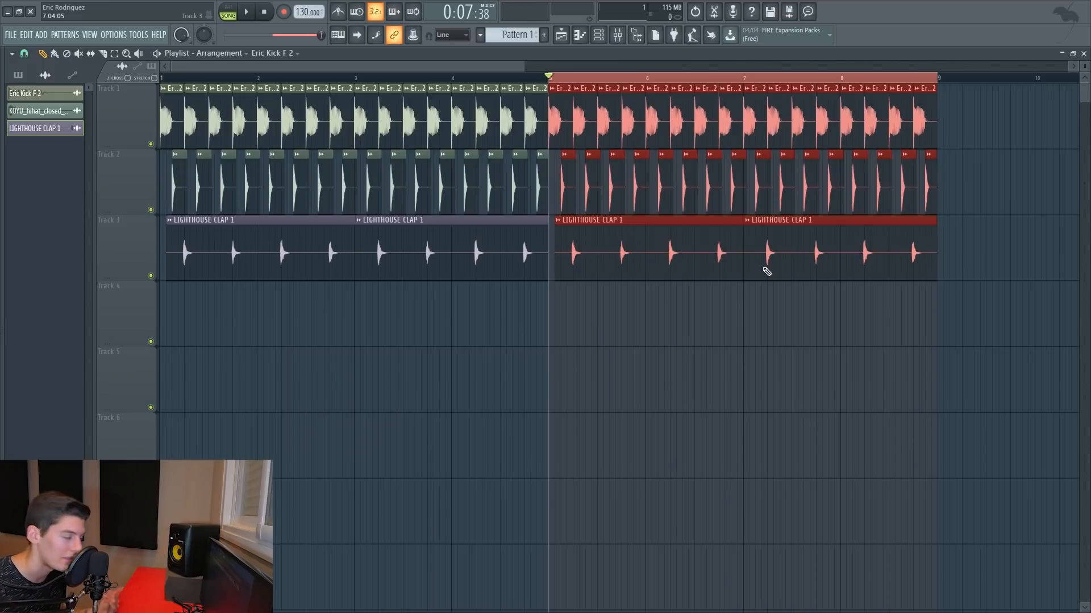
key("Delete")
Step: Duplicate the last four kick clips on Track 1 into bar 5 and examine their alignment with the bar line
left_click_drag(591, 129, 461, 122)
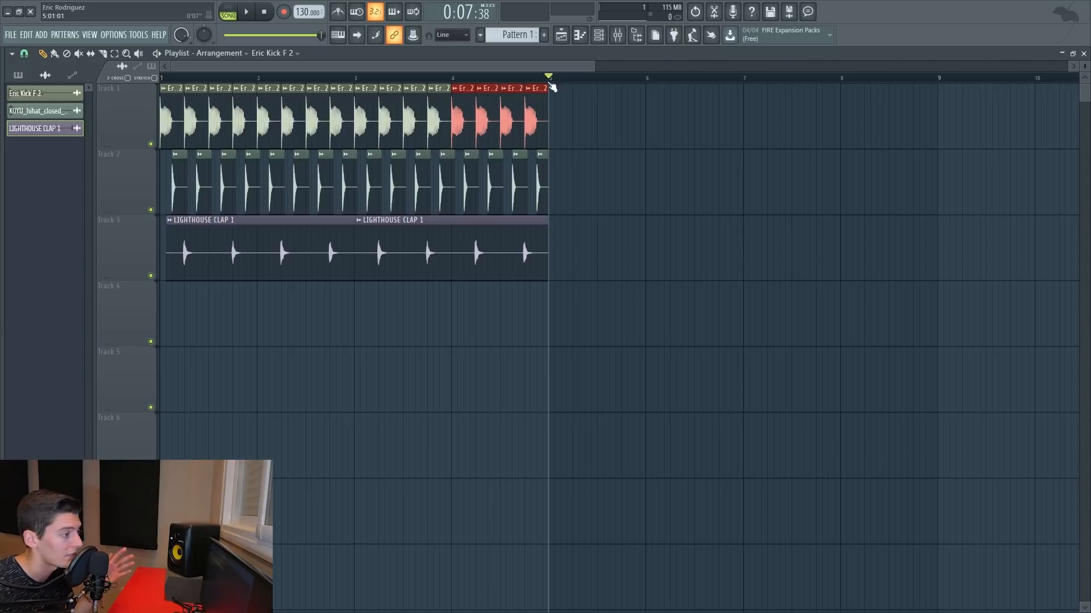
scroll(550, 80, "up", 3)
scroll(550, 79, "up", 5)
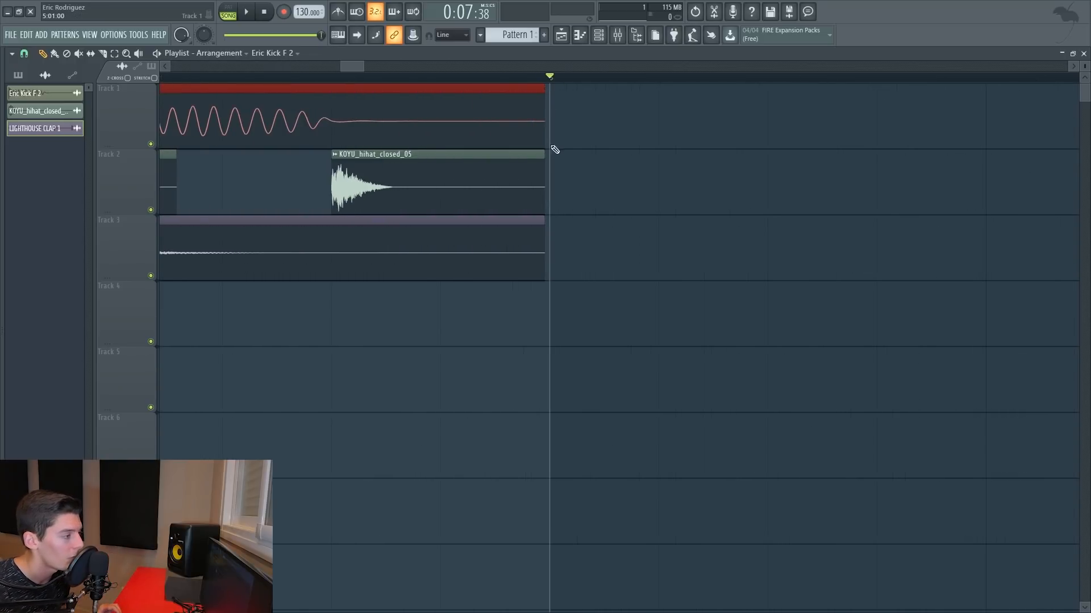
left_click_drag(524, 78, 400, 79)
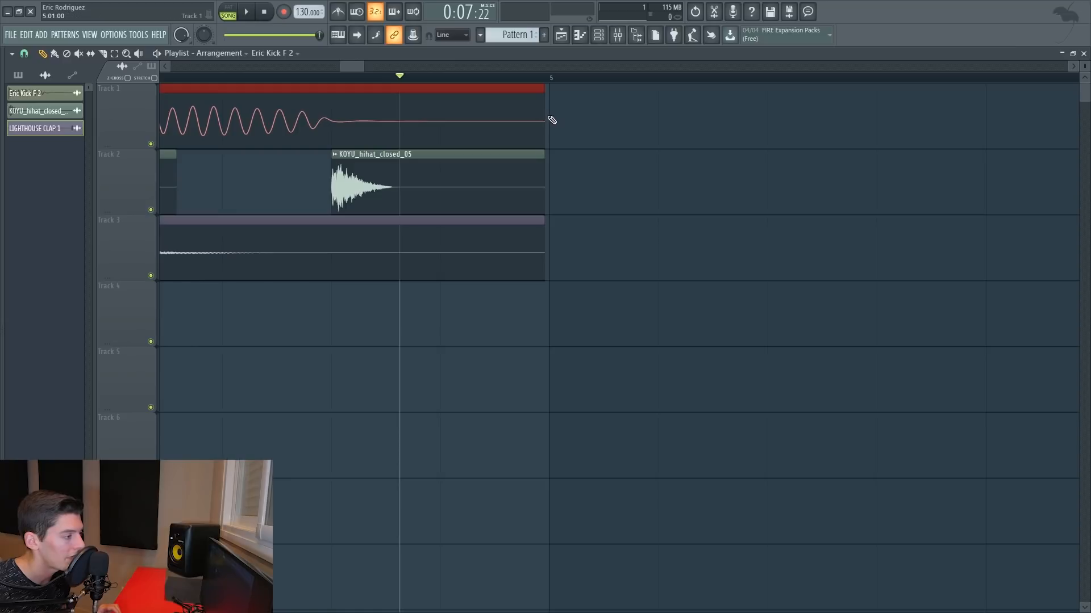
scroll(535, 84, "down", 6)
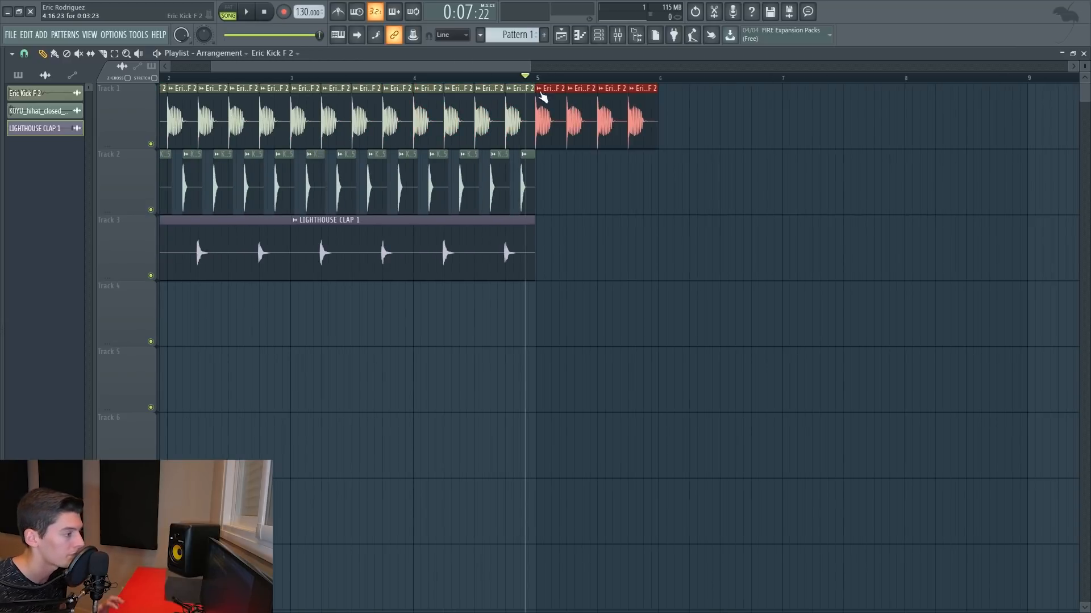
scroll(540, 80, "up", 5)
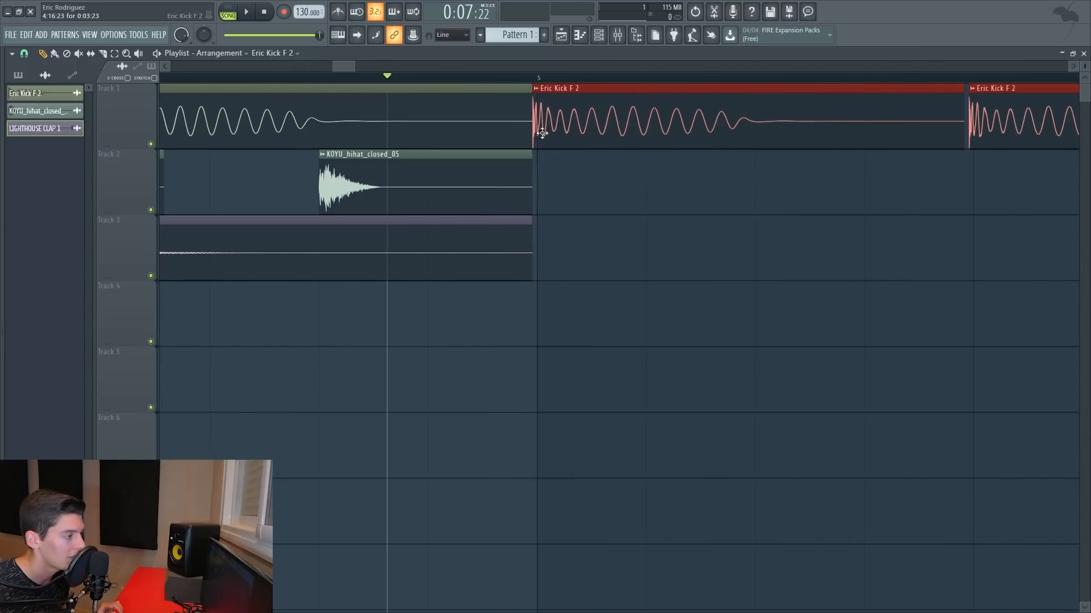
left_click_drag(543, 129, 537, 120)
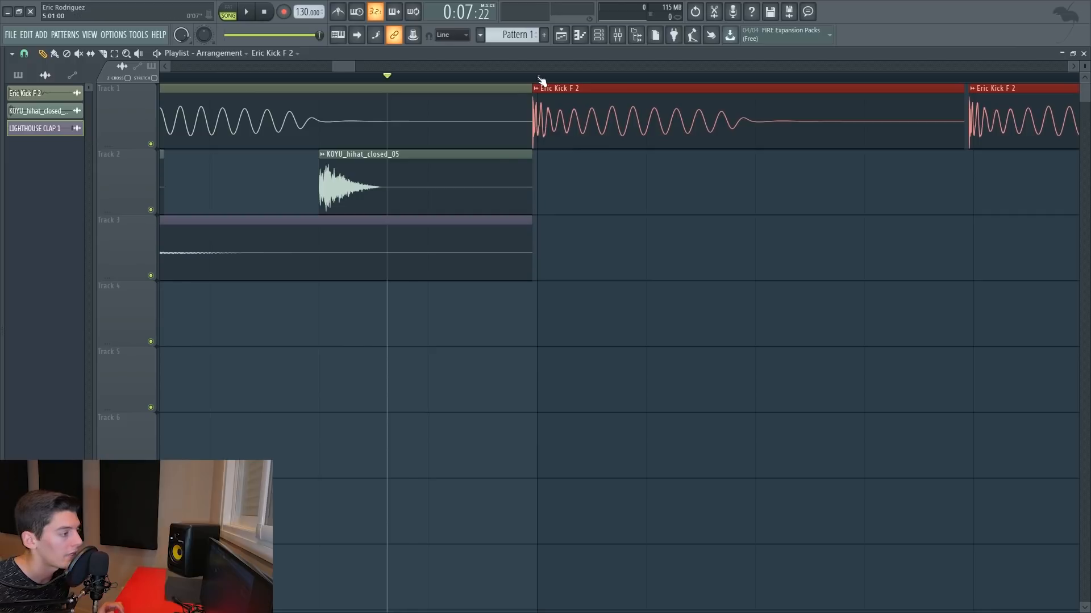
scroll(541, 81, "down", 6)
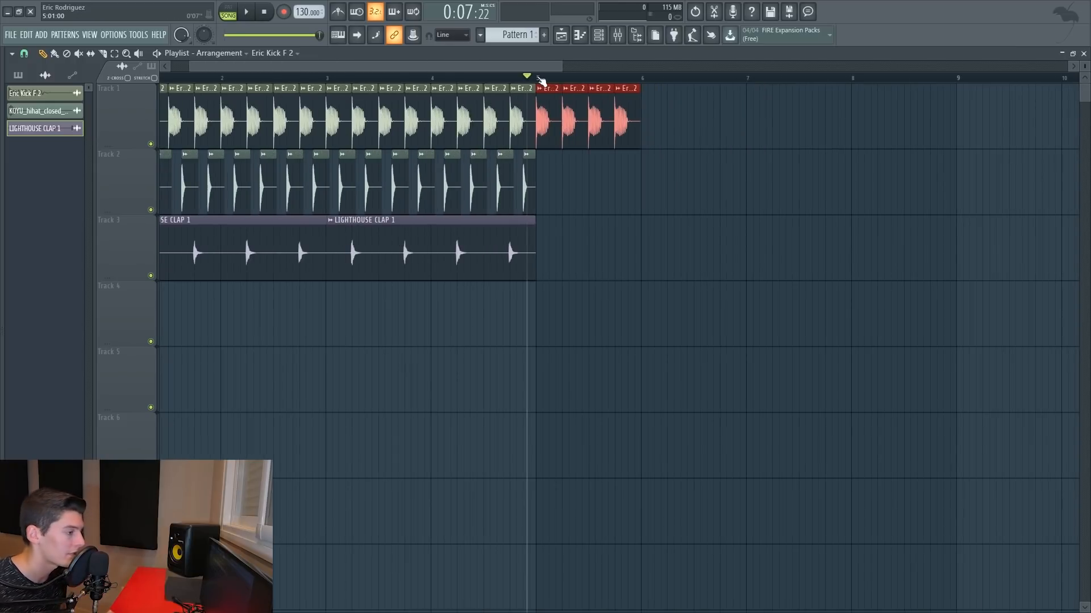
Step: Duplicate the selected four kick clips eight more times along Track 1 and examine their alignment at bar 13
key("ctrl+b")
key("ctrl+b")
key("ctrl+b")
key("ctrl+b")
key("ctrl+b")
key("ctrl+b")
key("ctrl+b")
key("ctrl+b")
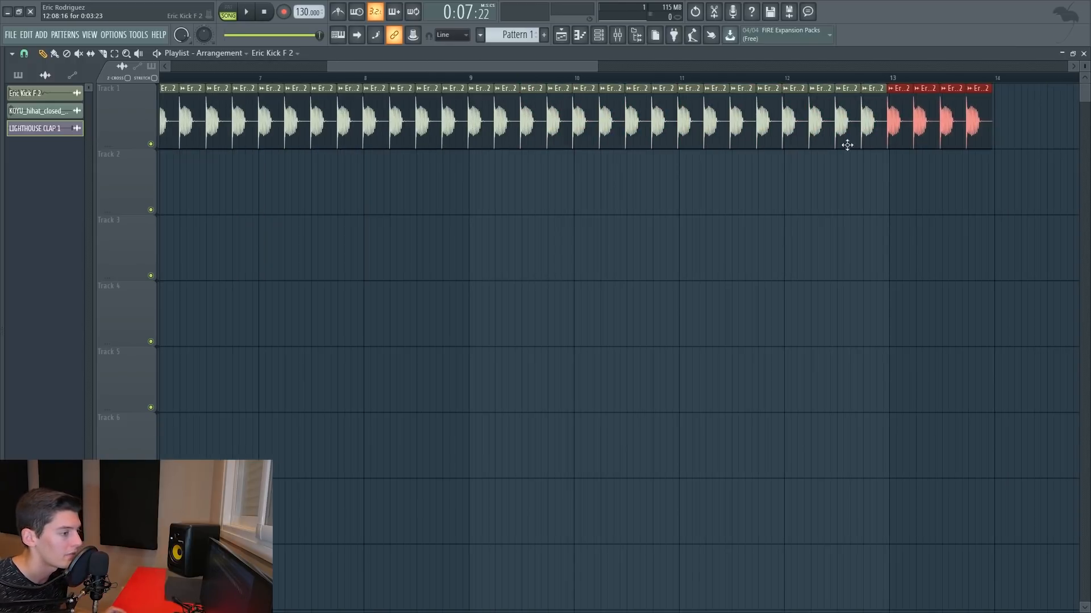
scroll(896, 80, "up", 8)
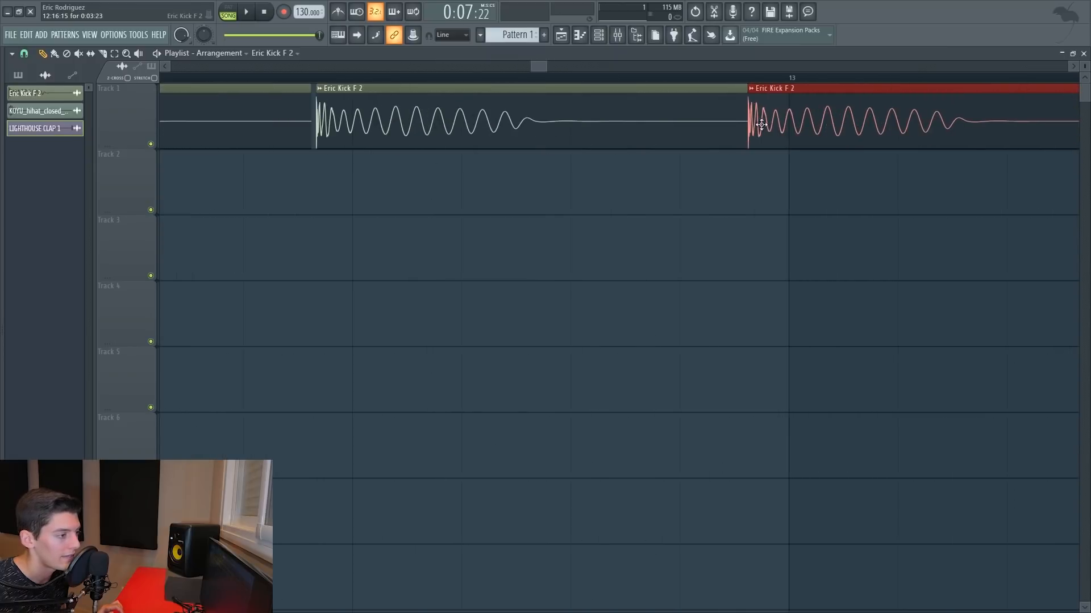
Step: Make a time selection over bar 4 covering the clips on all three tracks and clear it
scroll(801, 80, "down", 2)
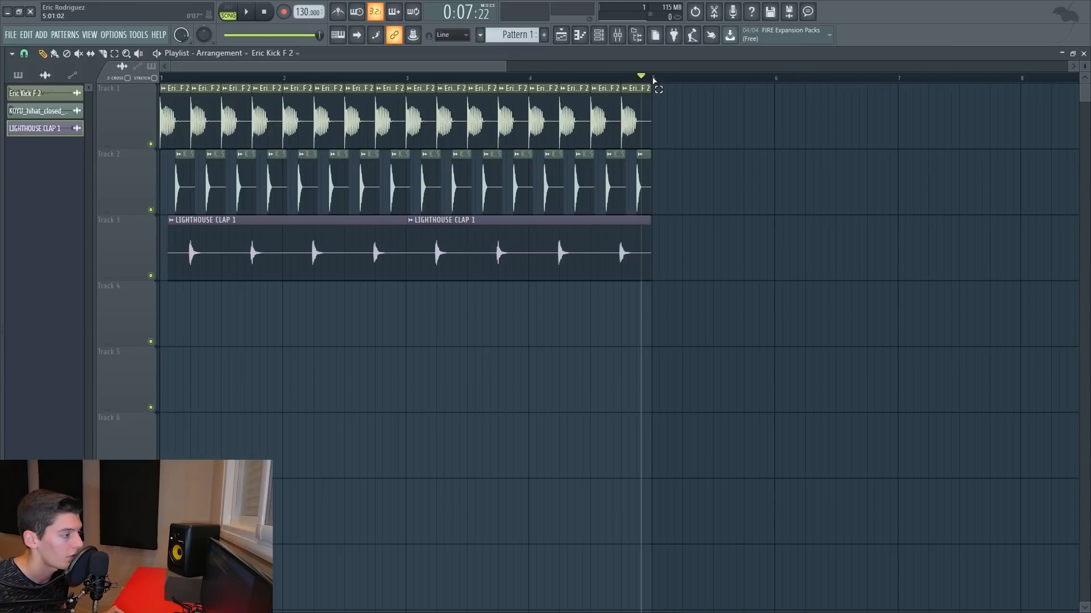
left_click_drag(647, 79, 529, 77)
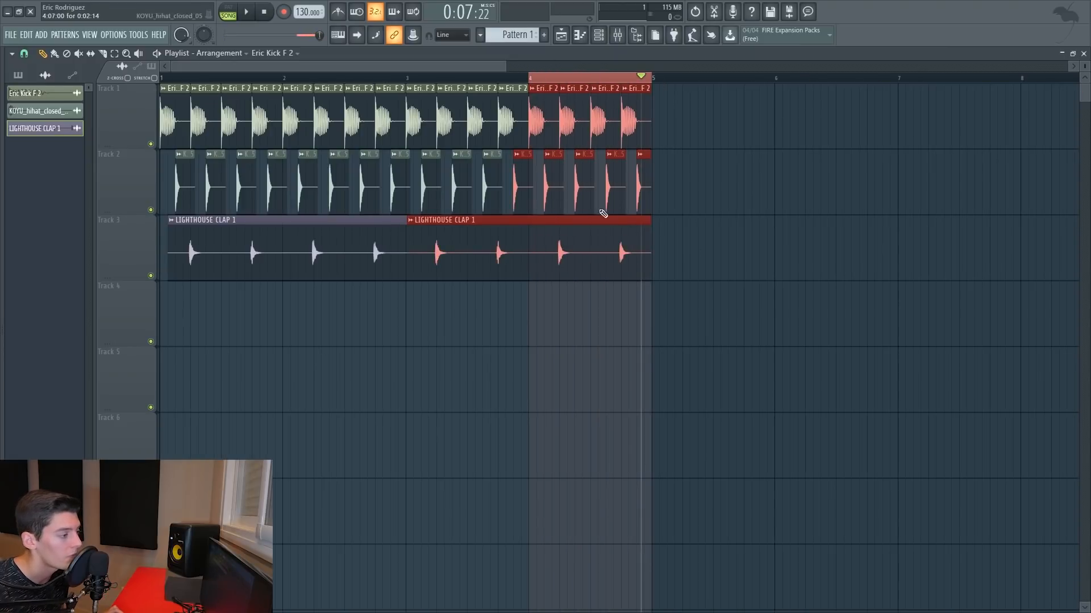
left_click(722, 182)
Step: Examine the clip ends at the bar 5 line and select the four kick clips of bar 4 on Track 1
scroll(657, 80, "up", 8)
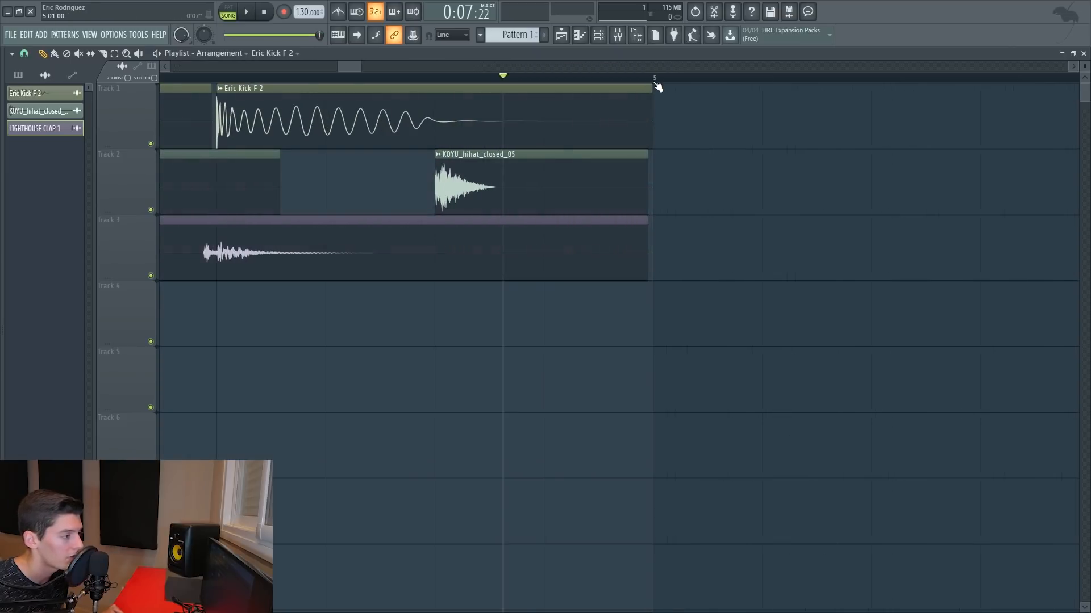
scroll(655, 85, "down", 6)
left_click_drag(679, 86, 419, 113)
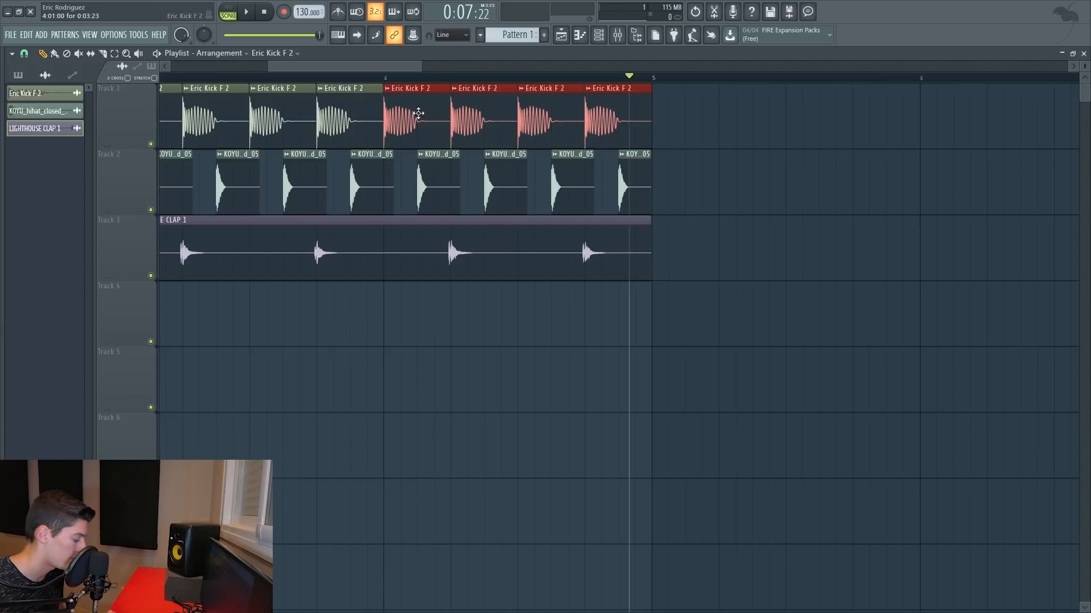
scroll(638, 131, "up", 6)
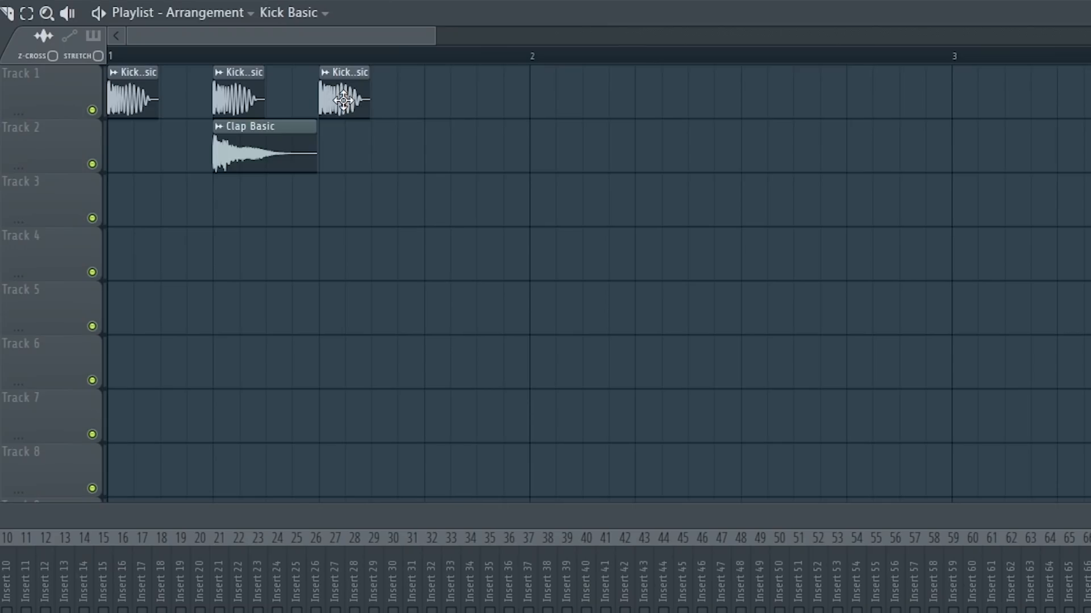
Step: Continue the Kick Basic clips on Track 1 from beat 4 of bar 1 towards the start of bar 2
left_click(449, 99)
left_click(456, 99)
left_click_drag(456, 99, 560, 100)
mouse_move(304, 205)
left_mouse_down()
mouse_move(233, 102)
mouse_move(392, 104)
left_mouse_up()
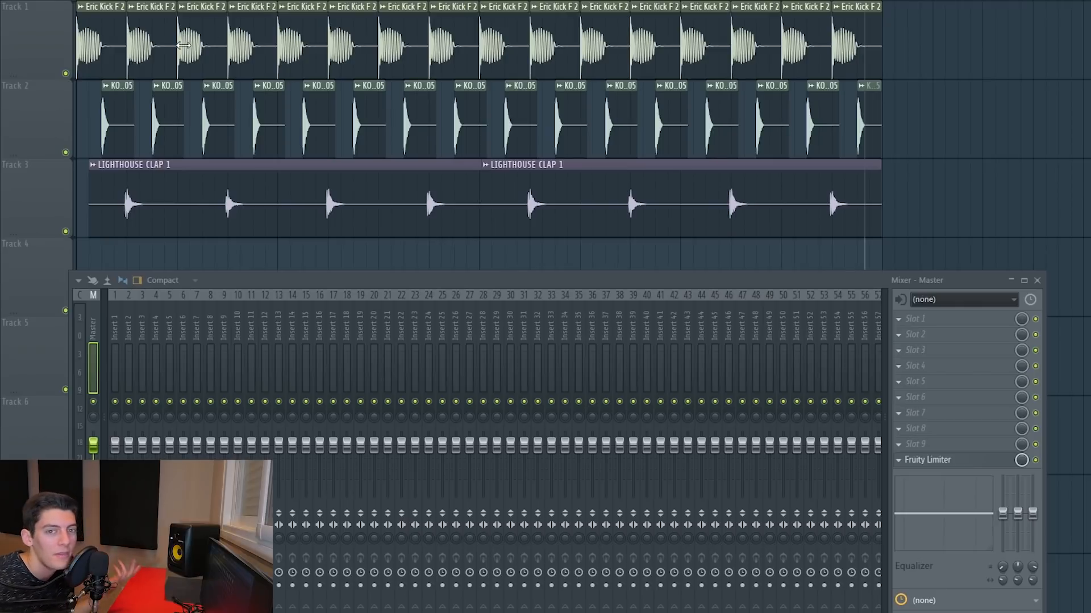
Step: Open the Eric Kick F 2 sample's channel settings and route it to mixer track 5
double_click(183, 46)
left_click_drag(179, 162, 573, 24)
double_click(203, 49)
double_click(203, 49)
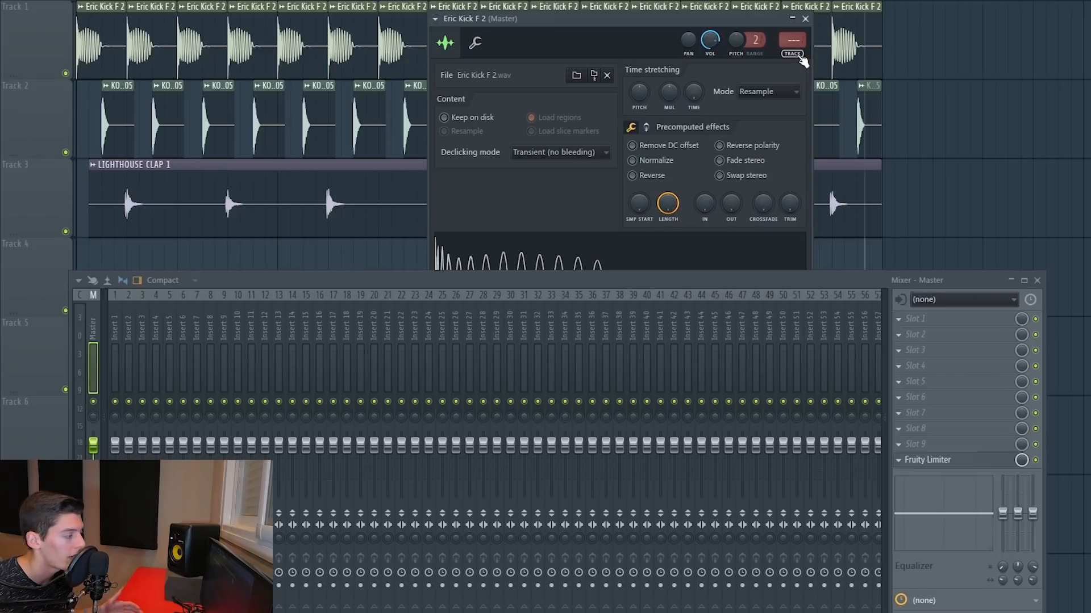
left_click(799, 56)
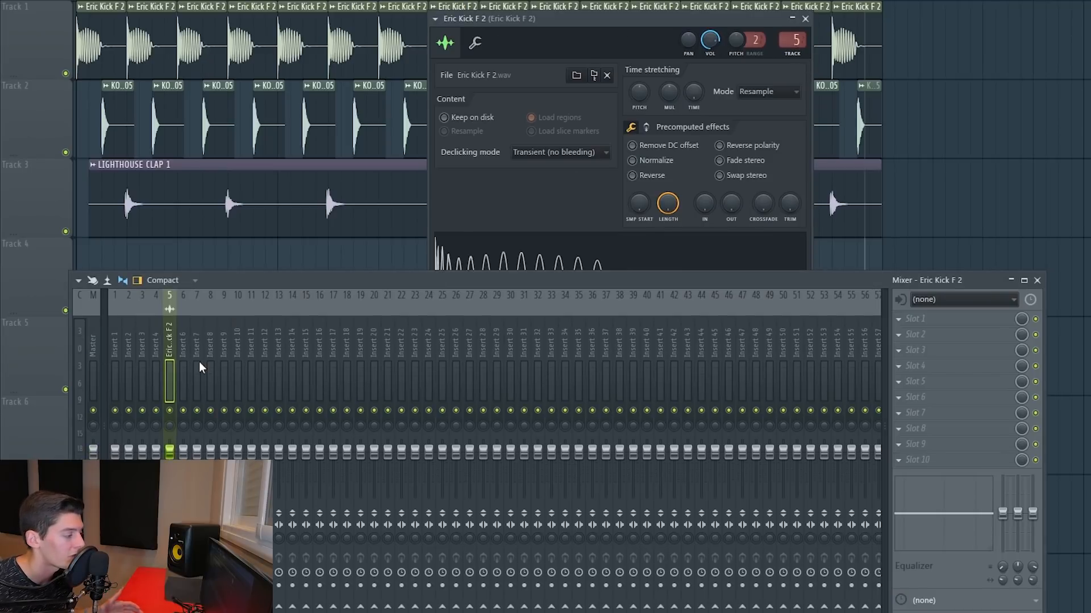
mouse_move(157, 348)
left_mouse_down()
mouse_move(117, 347)
mouse_move(153, 347)
left_mouse_up()
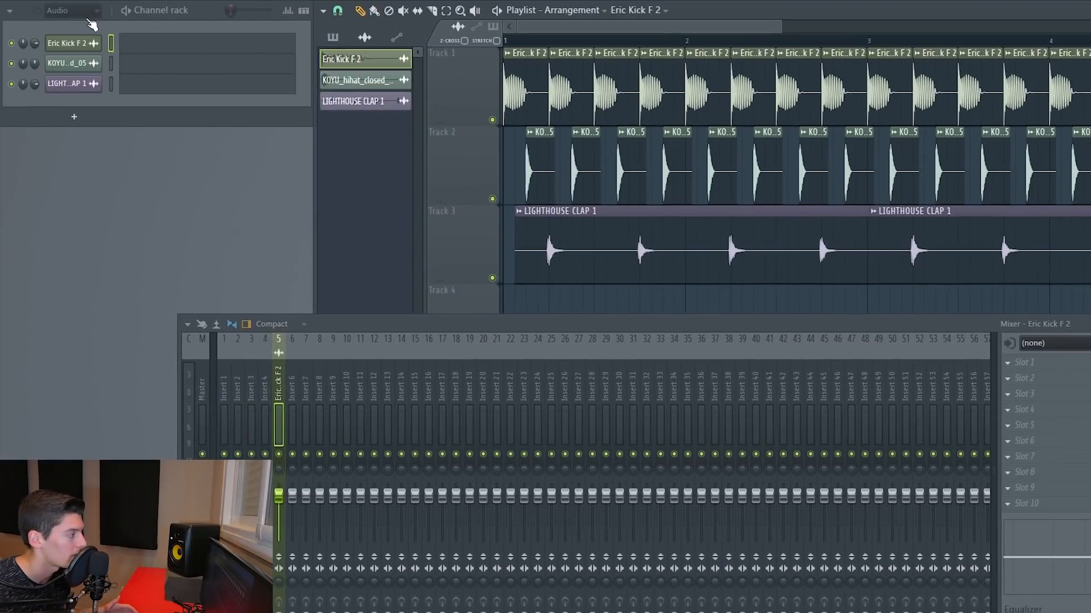
Step: Set the channel rack's group filter to Unsorted
left_click(72, 10)
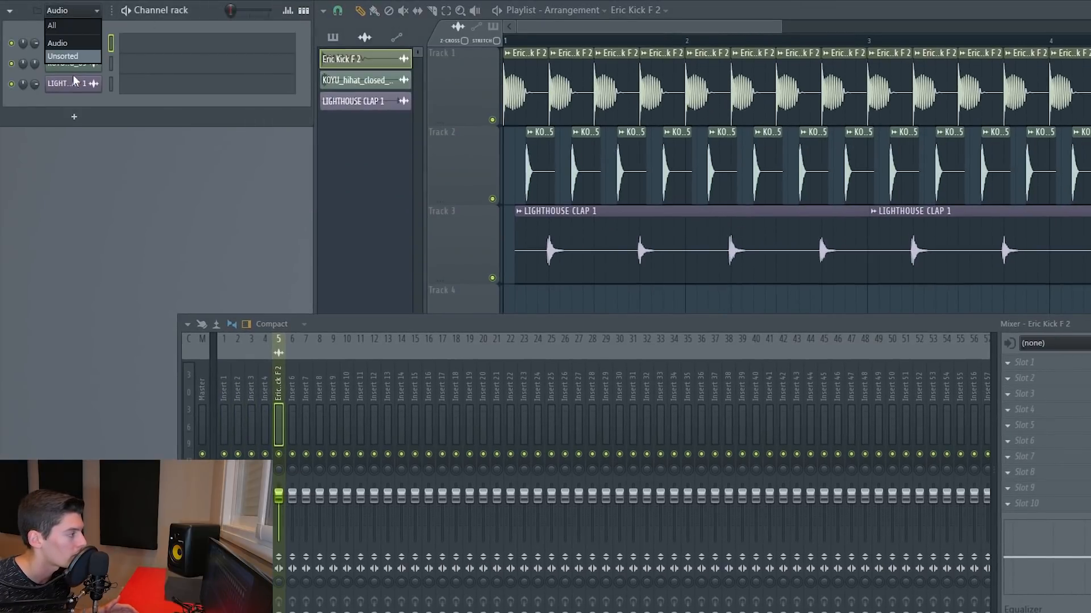
left_click(64, 56)
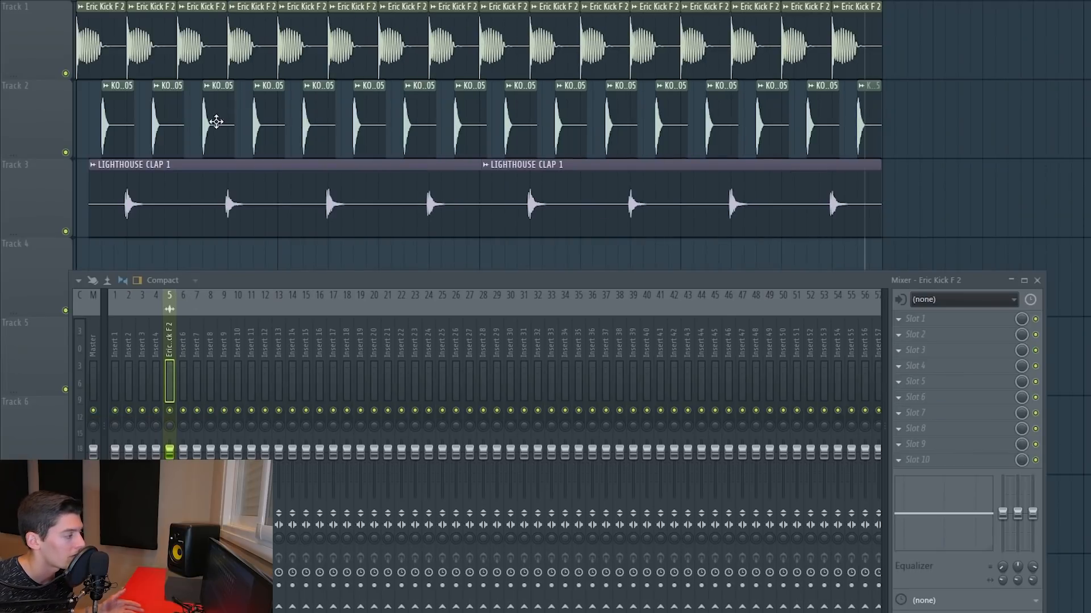
Step: Route the KOYU_hihat_closed_05 sample from Track 2 to mixer track 6 and close its channel settings
double_click(218, 121)
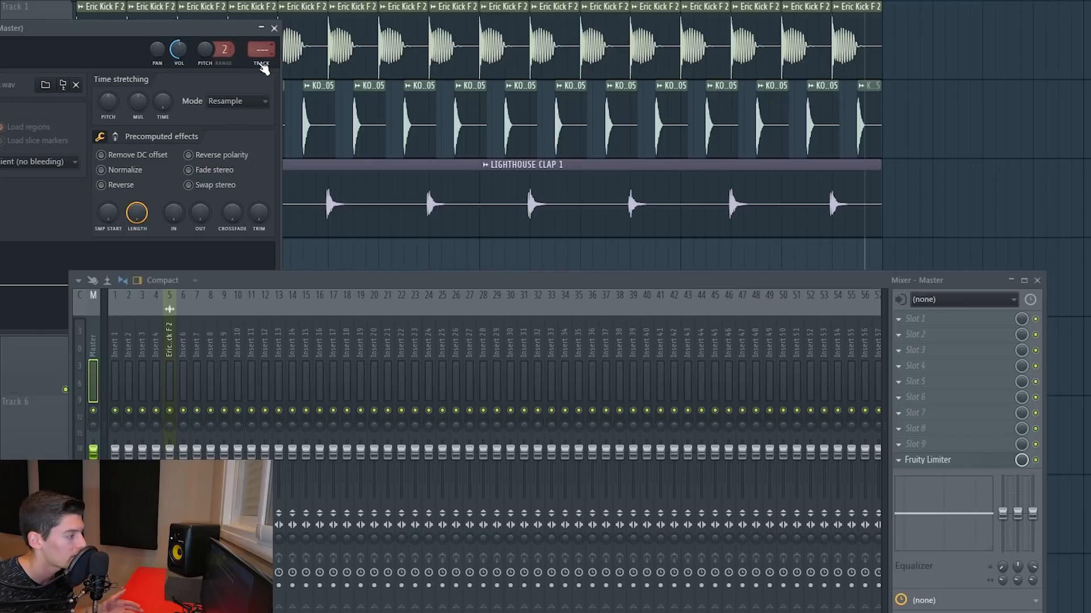
left_click(259, 55)
left_click(274, 28)
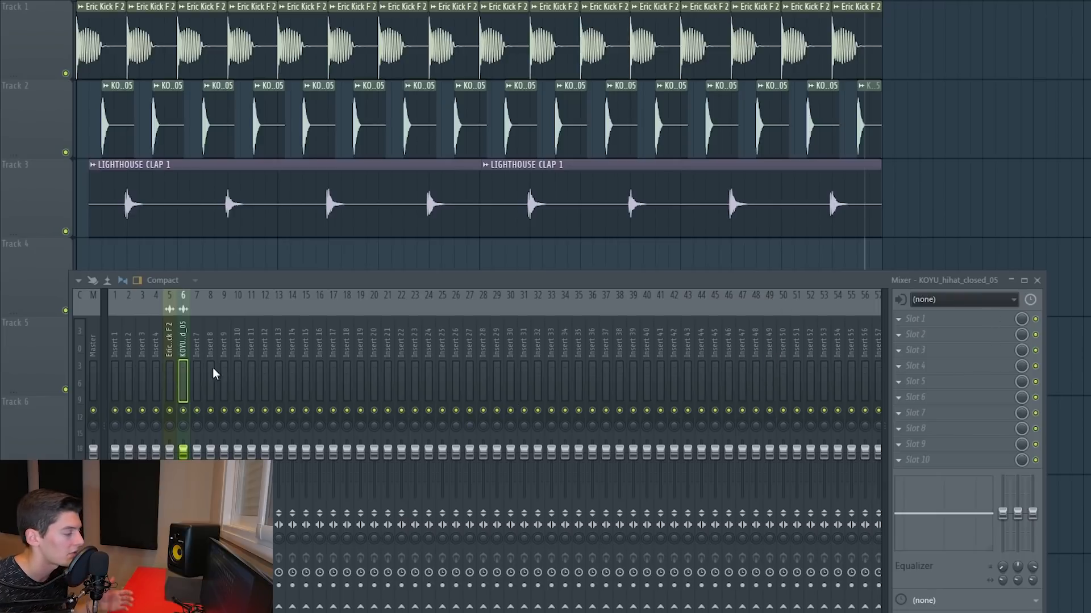
Step: Move the KOYU_hihat_closed_05 mixer track two positions to the right, to insert 8
left_click(797, 351)
left_click(182, 340)
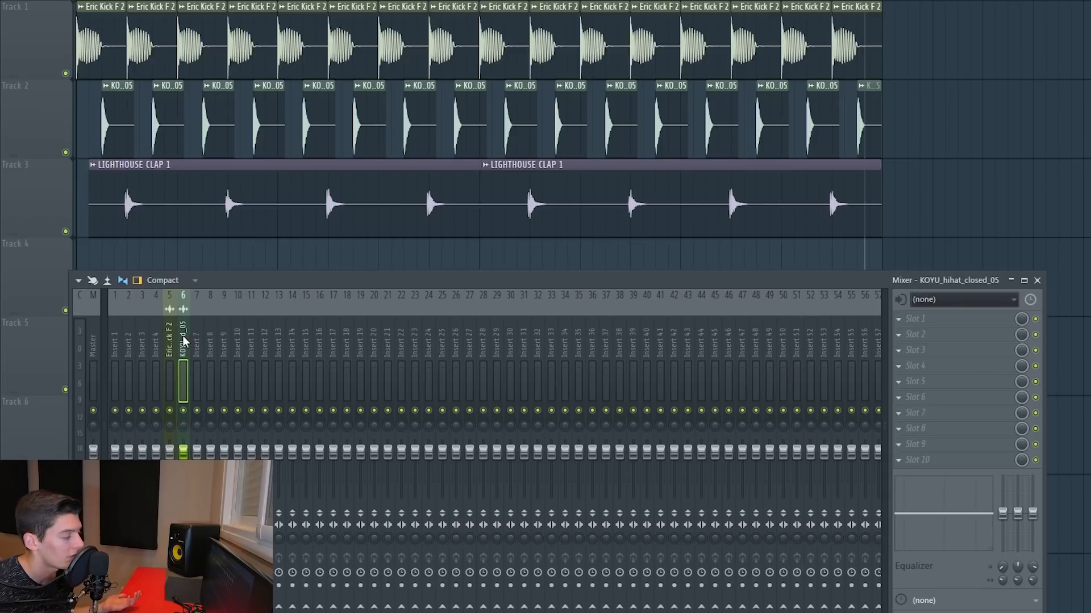
right_click(183, 341)
left_click(245, 570)
right_click(200, 357)
left_click(253, 570)
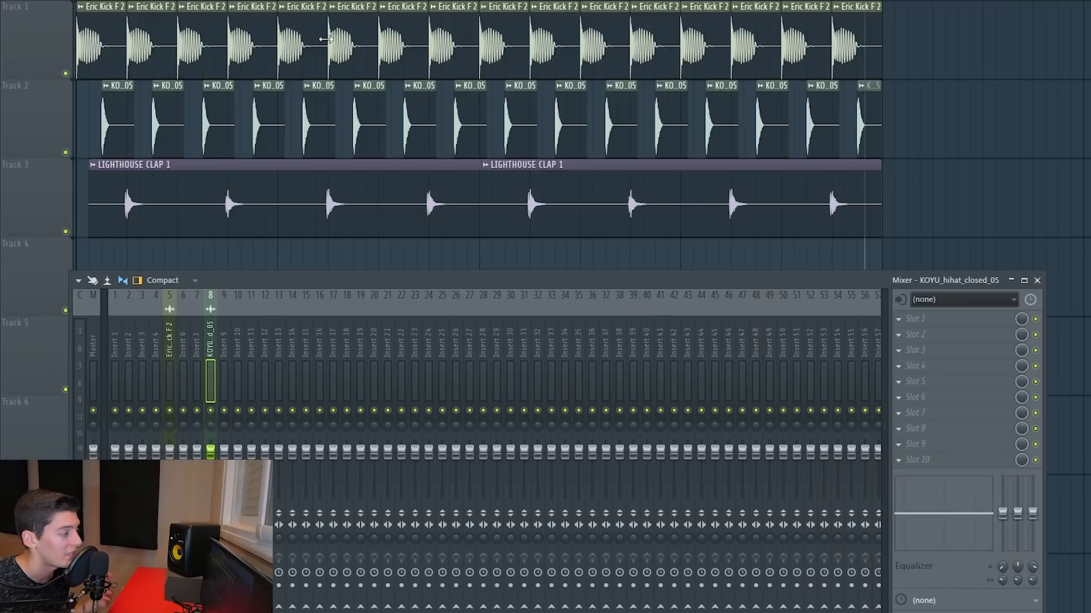
Step: Open the Eric Kick F 2 channel settings and link the channel to mixer track 30
double_click(310, 38)
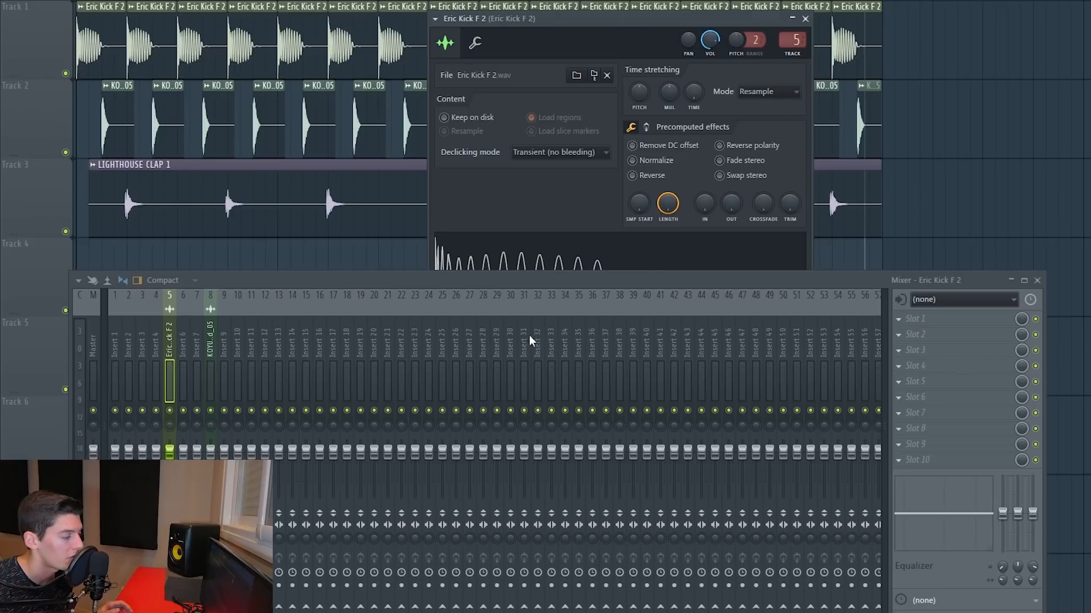
left_click(511, 331)
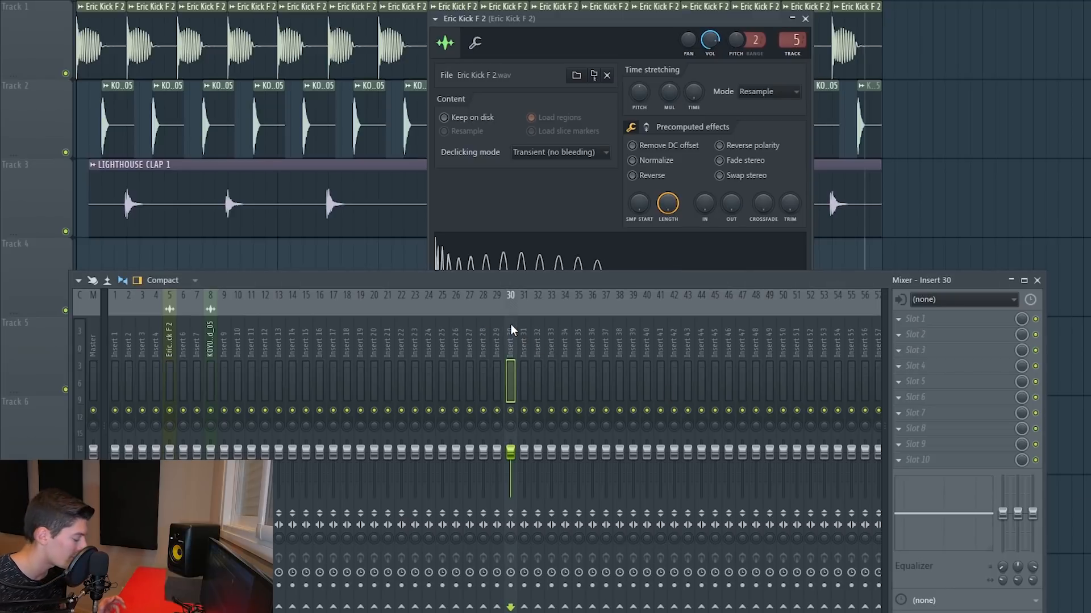
key("ctrl+l")
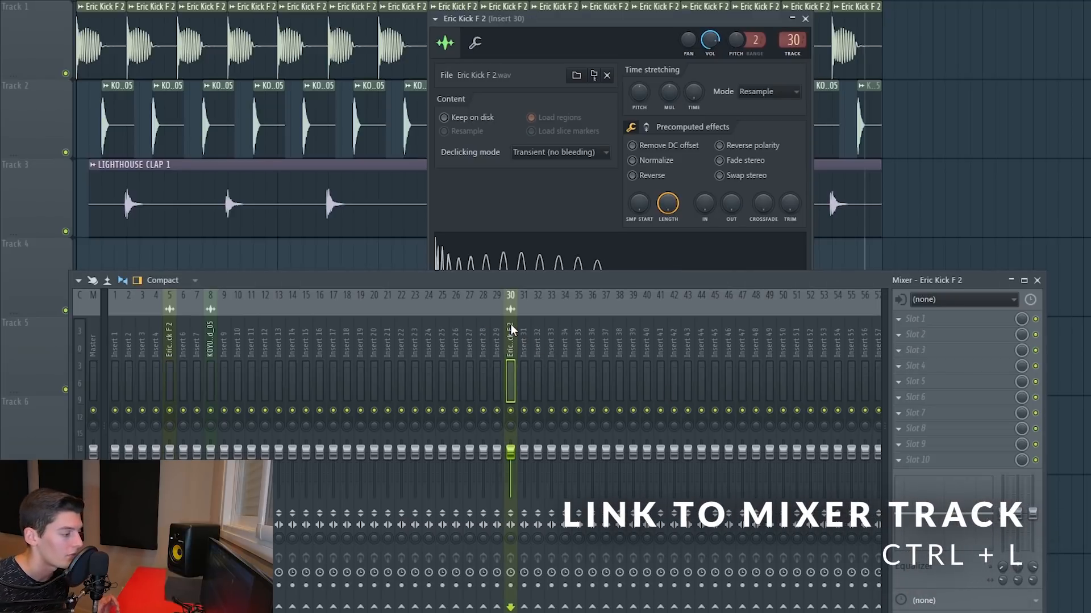
Step: Route the selected Eric Kick F 2 channel to mixer tracks 34 and 35
right_click(567, 333)
mouse_move(596, 401)
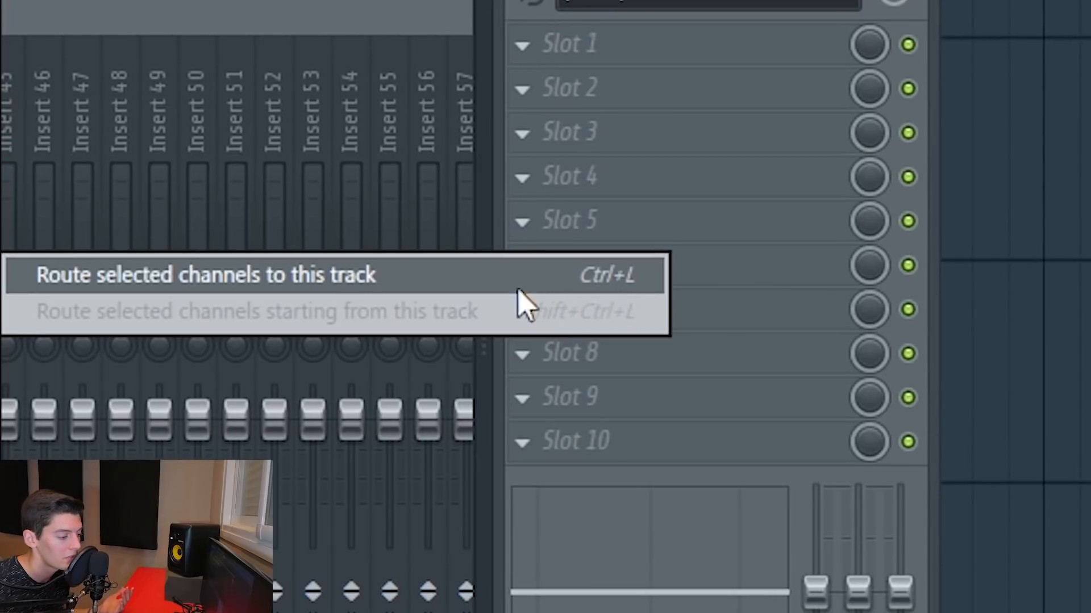
left_click(405, 288)
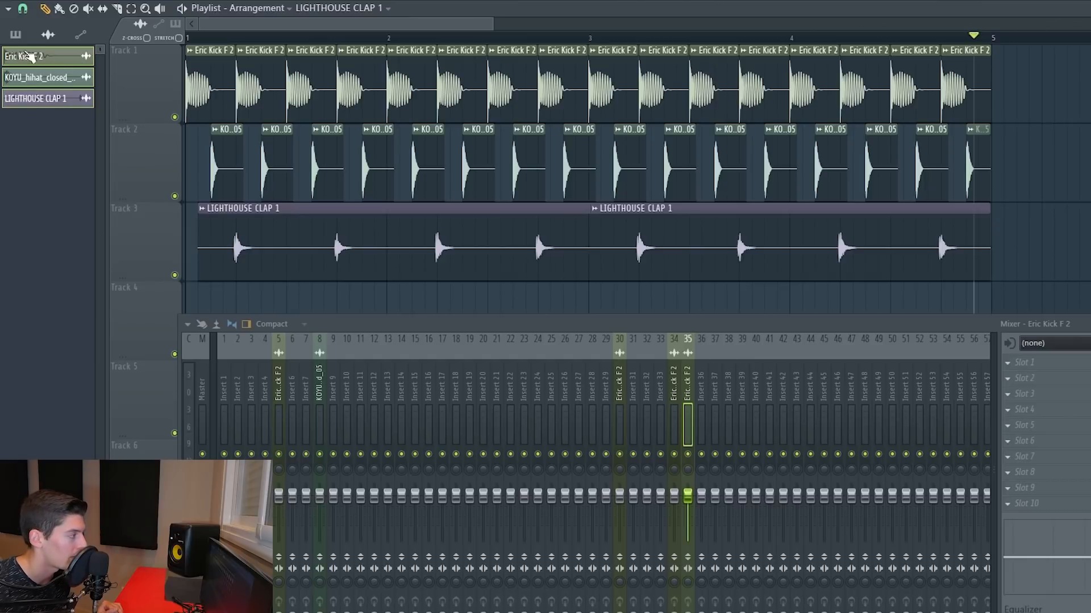
Step: Route the selected kick, hi-hat and clap channels to consecutive mixer tracks starting from track 16
left_click(428, 398)
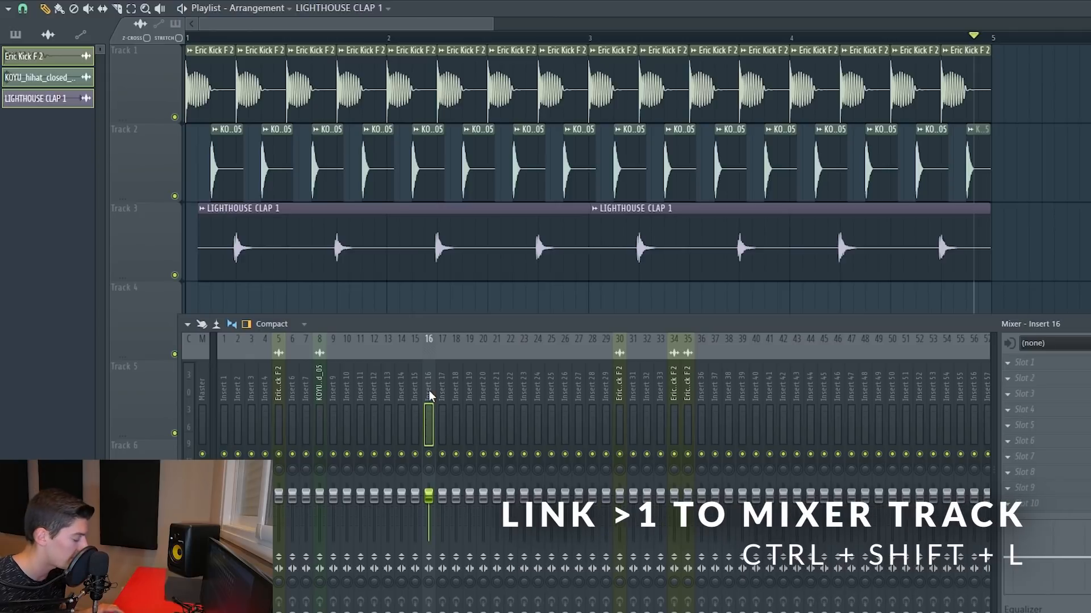
key("ctrl+shift+l")
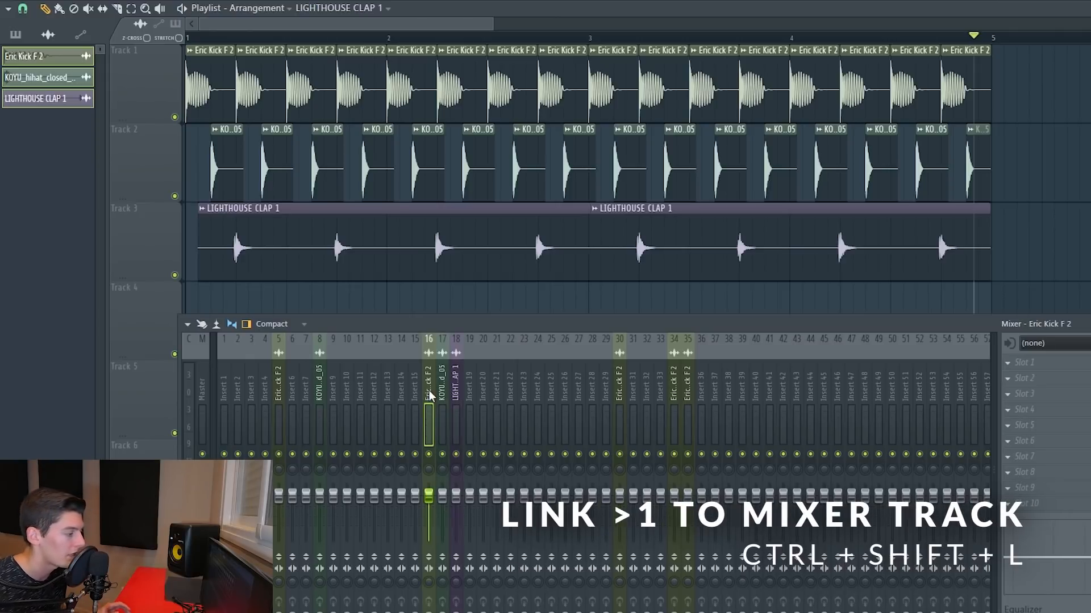
Step: Check the newly linked mixer tracks 16 to 18 and the hi-hat's track assignment in its channel settings
left_click(441, 396)
left_click(455, 396)
left_click(442, 398)
left_click(453, 399)
left_click(414, 400)
left_click(453, 395)
left_click(441, 397)
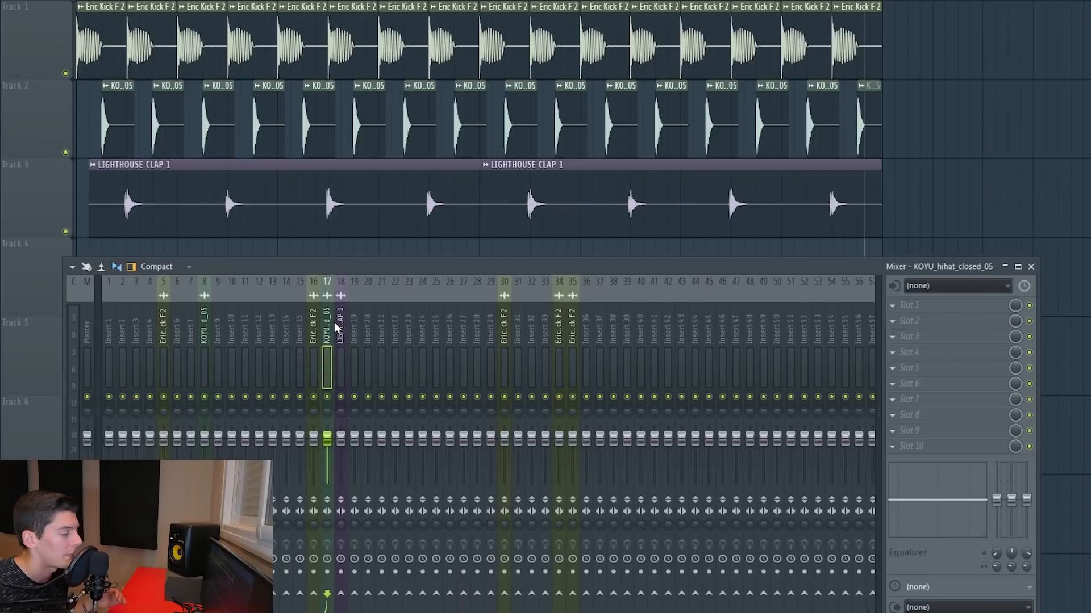
left_click(453, 394)
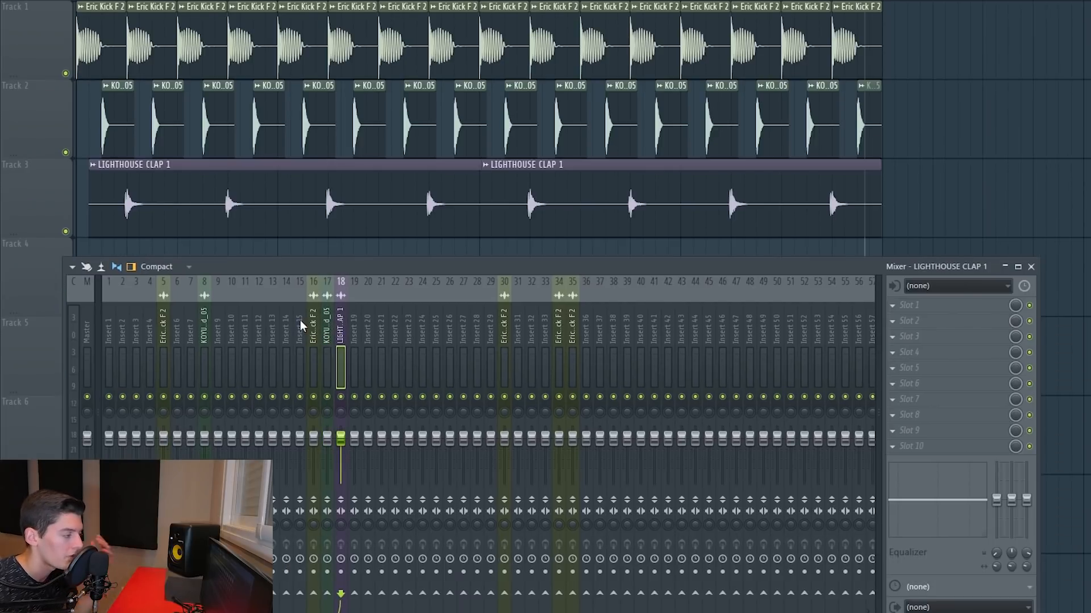
double_click(316, 101)
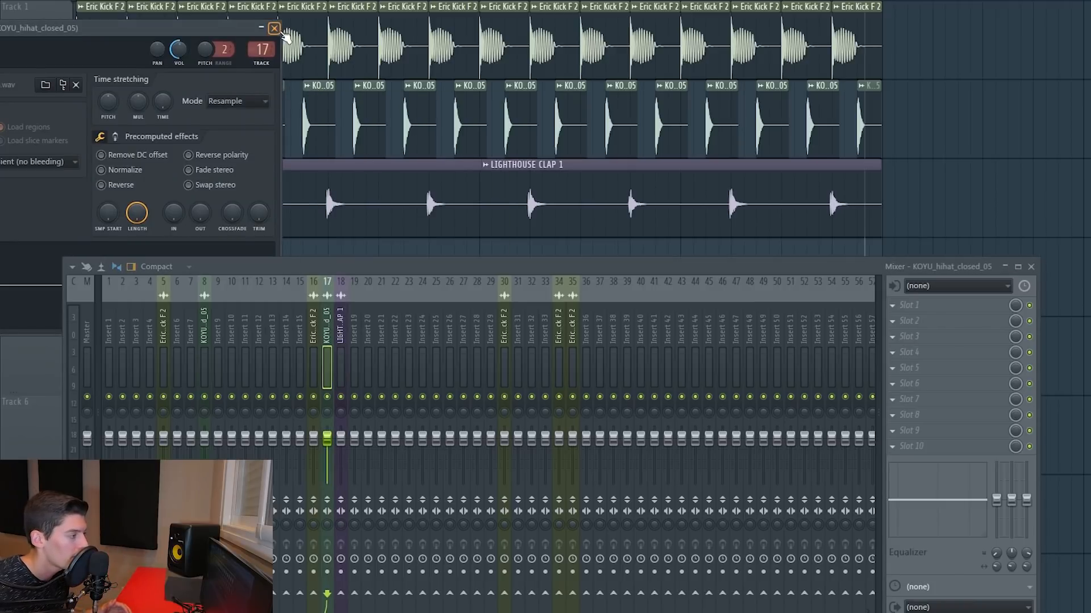
left_click(274, 28)
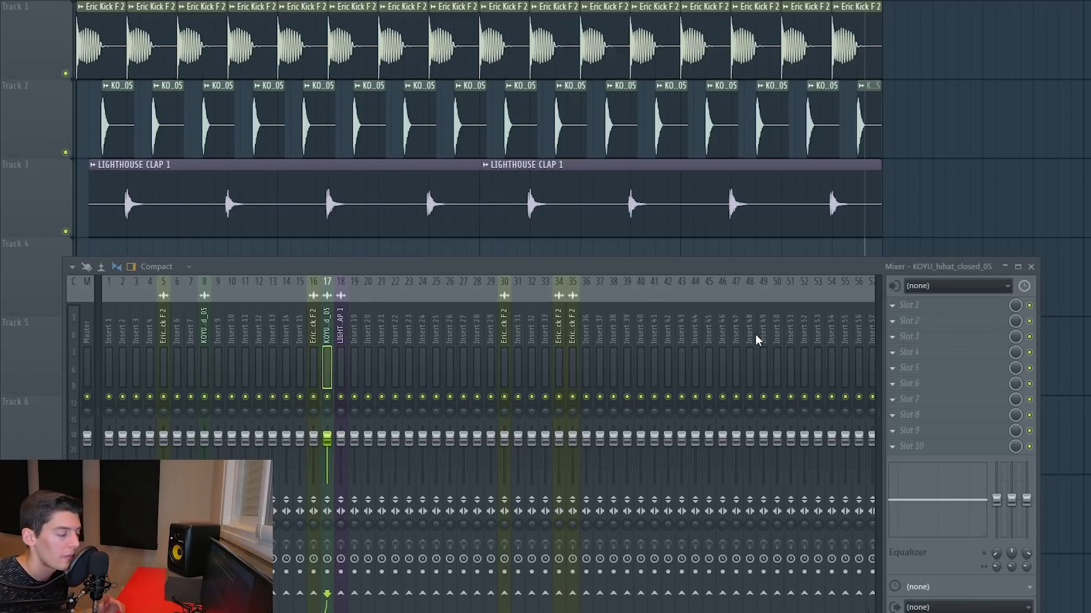
Step: Move the LIGHTHOUSE CLAP 1 mixer track left to insert 16, ahead of the kick and hi-hat tracks
right_click(340, 322)
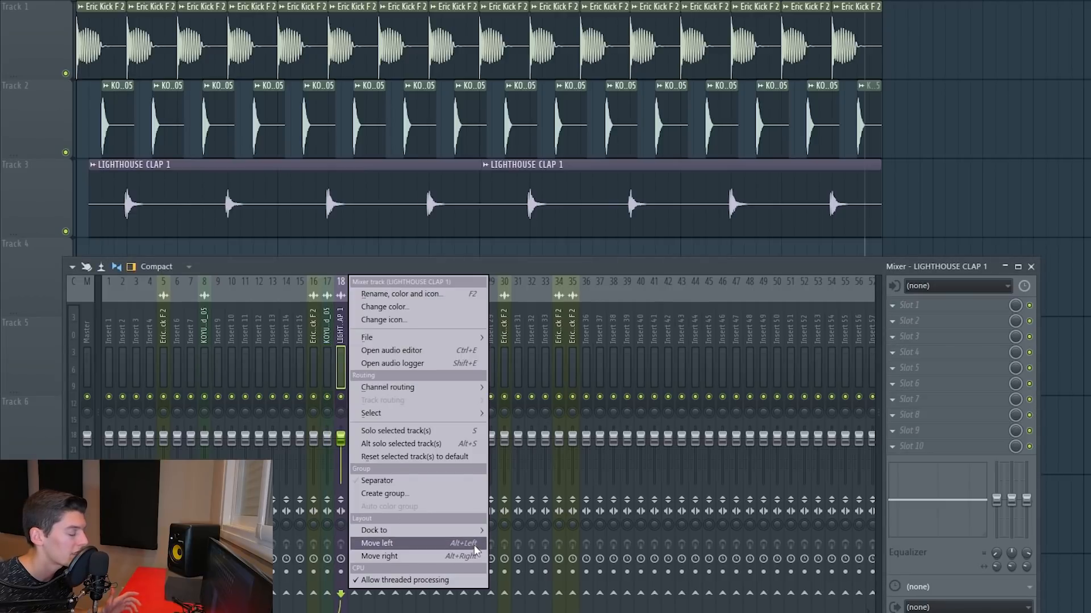
left_click(343, 334)
key("alt+Left")
key("alt+Left")
key("alt+Left")
key("alt+Left")
key("alt+Left")
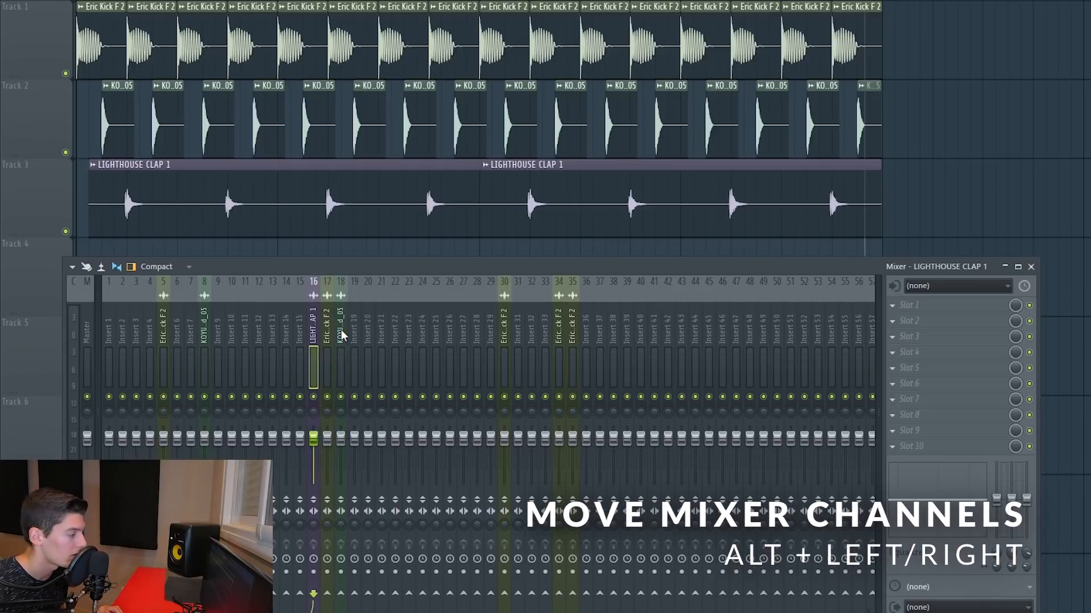
Step: Move the LIGHTHOUSE CLAP 1 mixer track back right to insert 18, after the hi-hat track
key("alt+Right")
key("alt+Right")
key("alt+Right")
key("alt+Right")
key("alt+Right")
key("alt+Right")
key("alt+Left")
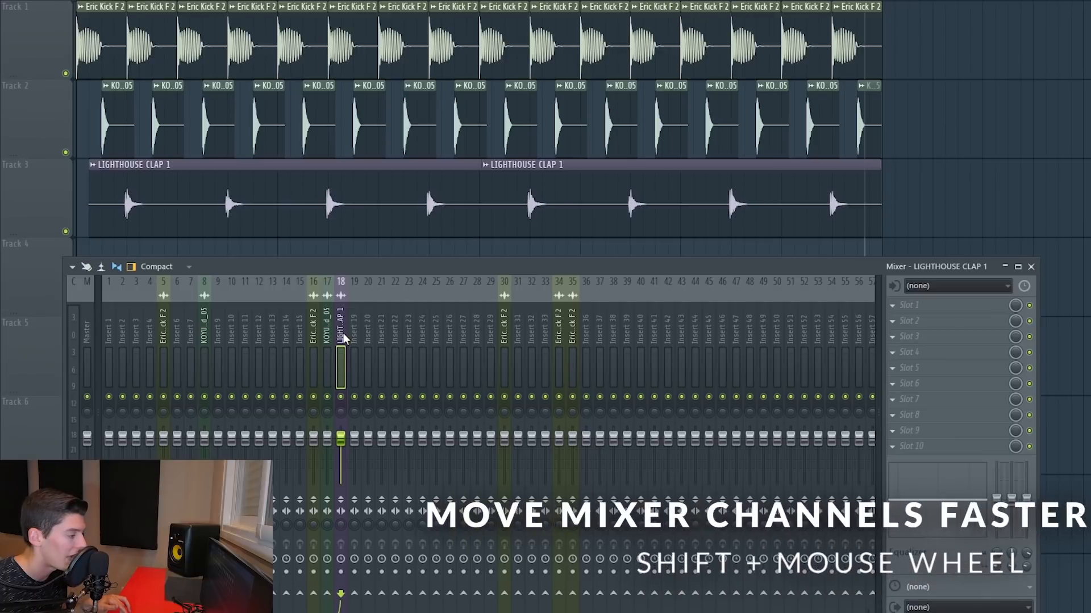
Step: Shift the LIGHTHOUSE CLAP 1 mixer track quickly back and forth along the mixer, leaving it on insert 16
scroll(343, 337, "down", 11)
scroll(479, 339, "up", 20)
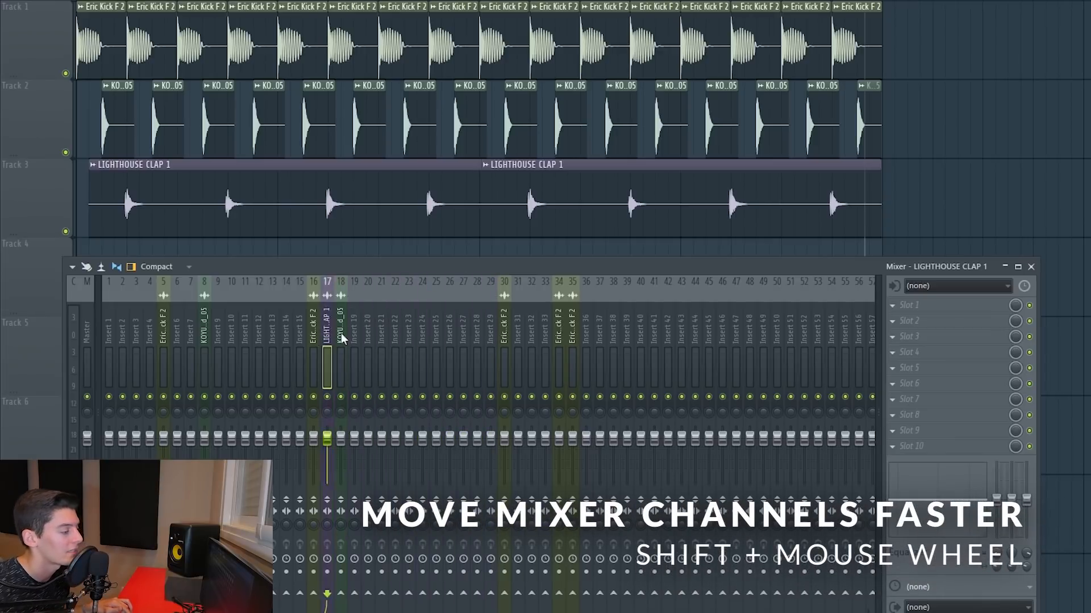
scroll(202, 338, "down", 5)
scroll(314, 339, "down", 2)
scroll(314, 339, "up", 2)
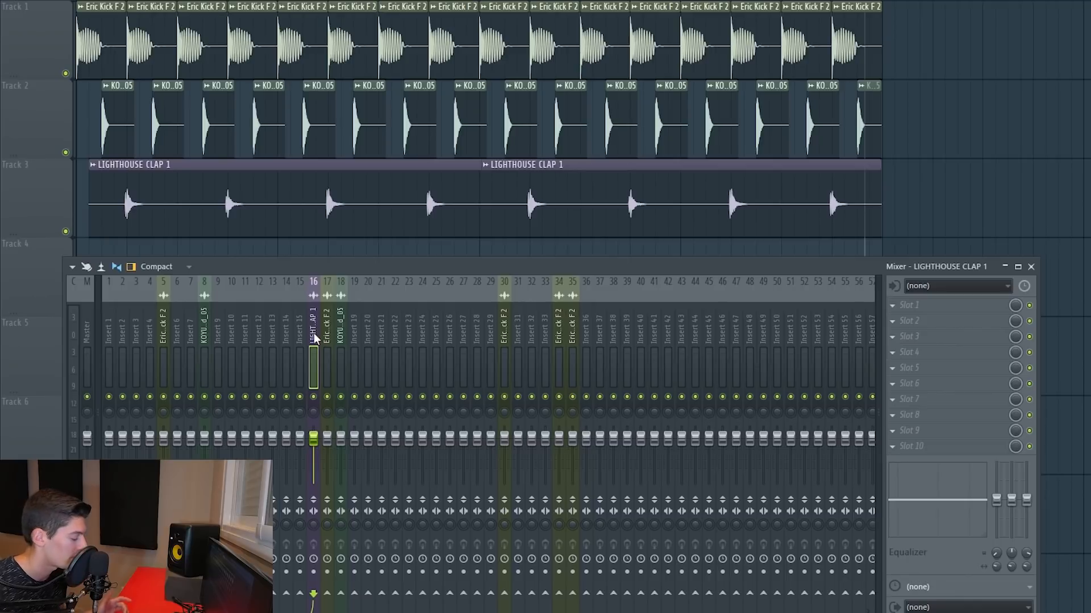
Step: Select mixer tracks 16 to 24 together
mouse_move(315, 332)
left_mouse_down()
mouse_move(699, 333)
mouse_move(328, 337)
left_mouse_up()
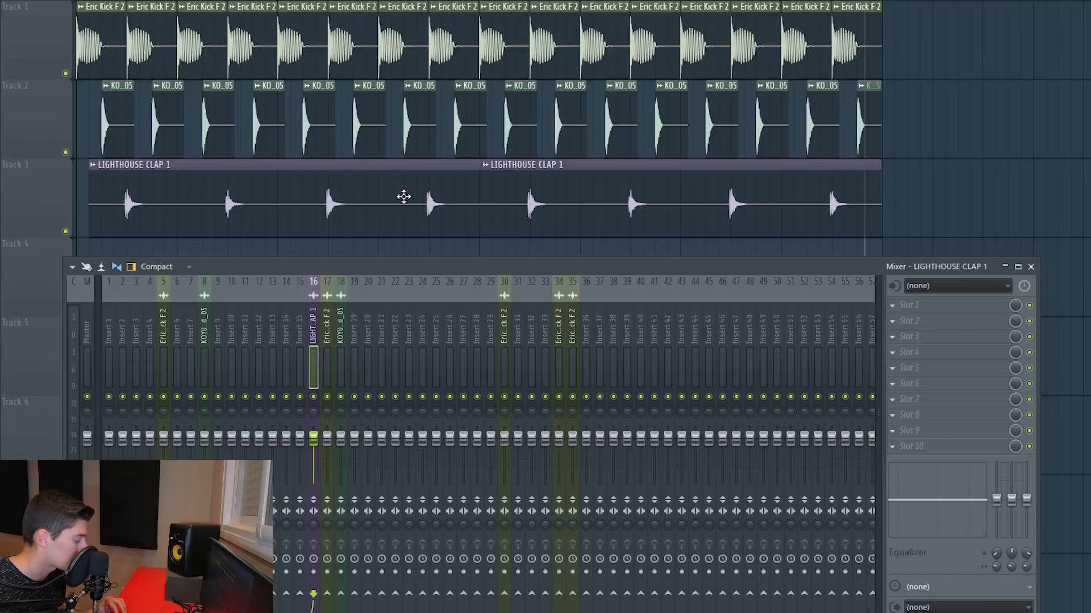
left_click(329, 336, "ctrl")
left_click(341, 335, "ctrl")
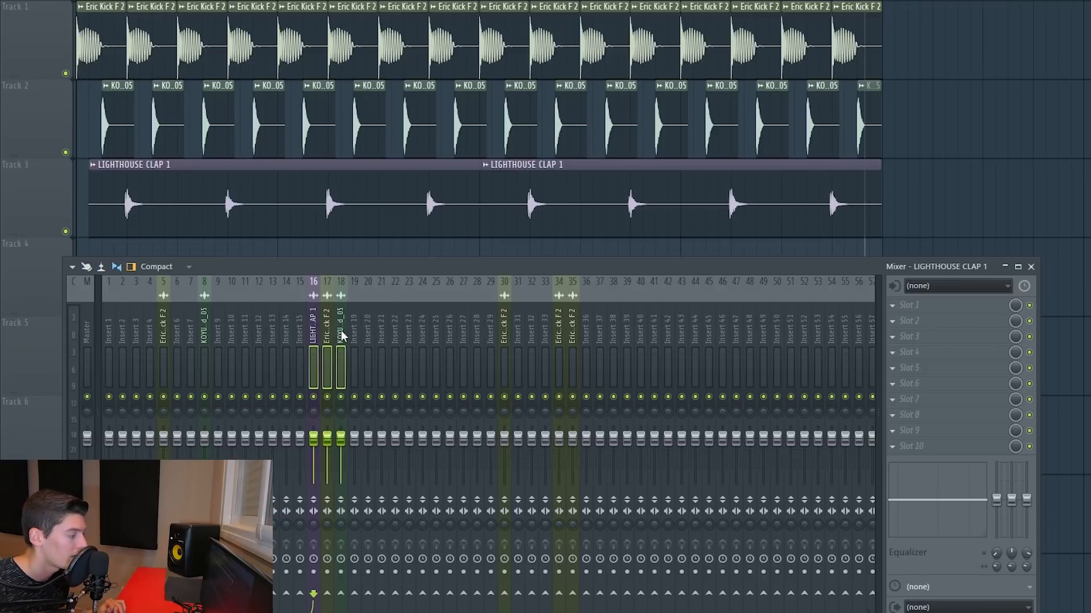
left_click(336, 333, "ctrl+shift")
left_click(326, 334, "ctrl+shift")
left_click(326, 336, "ctrl+shift")
left_click(342, 338, "ctrl+shift")
left_click_drag(354, 341, 423, 338)
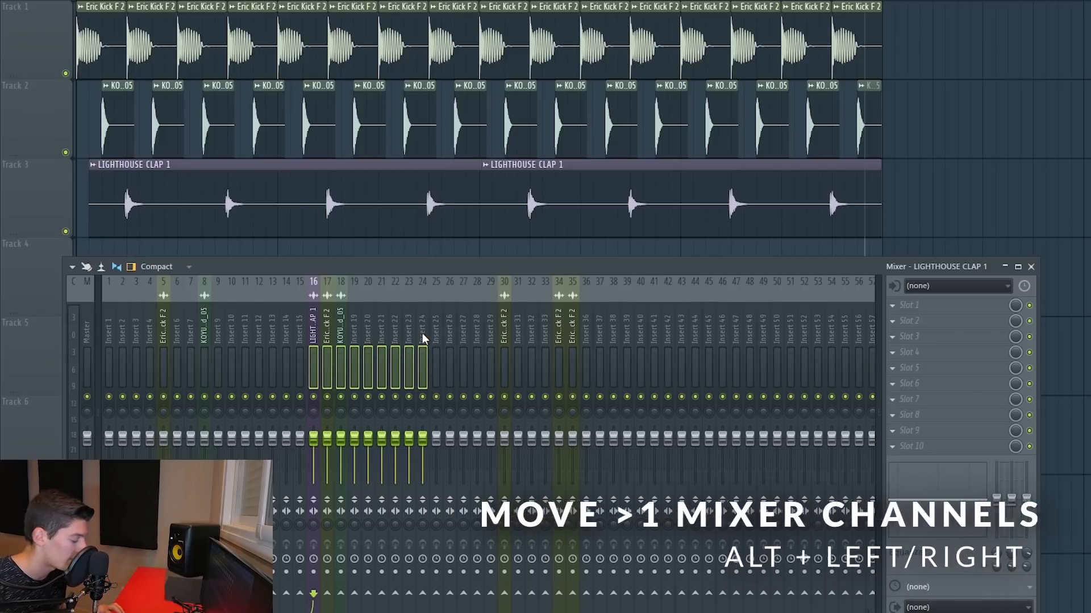
Step: Move the nine selected mixer tracks along the mixer as a group, leaving LIGHTHOUSE CLAP 1 on insert 22
key("alt+Left")
key("alt+Left")
key("alt+Right")
key("alt+Right")
key("alt+Right")
key("alt+Right")
key("alt+Right")
key("alt+Right")
key("alt+Right")
key("alt+Right")
key("alt+Right")
key("alt+Right")
key("alt+Right")
key("alt+Right")
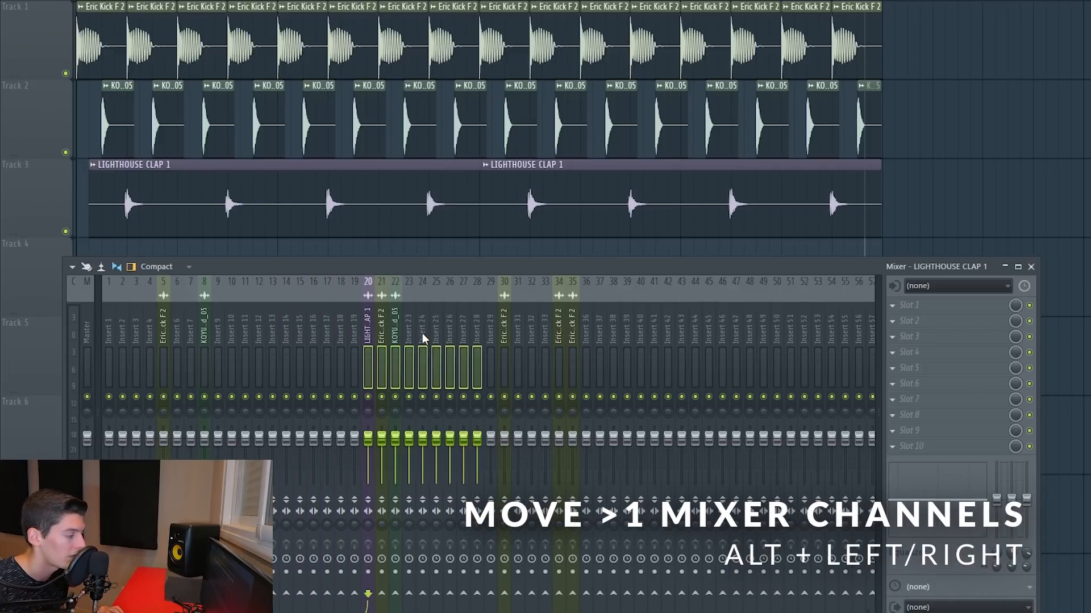
key("alt+Right")
key("alt+Right")
key("alt+Left")
key("alt+Left")
key("alt+Left")
key("alt+Left")
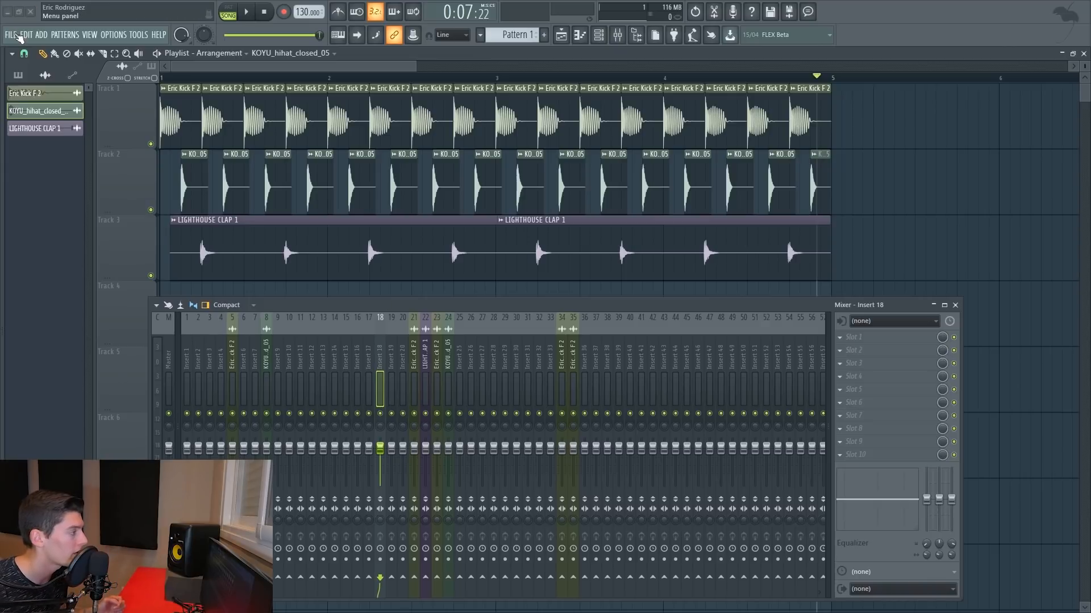
Step: Examine the project's export formats, including the Wave and MP3 file options and their shortcuts
left_click(10, 34)
mouse_move(79, 139)
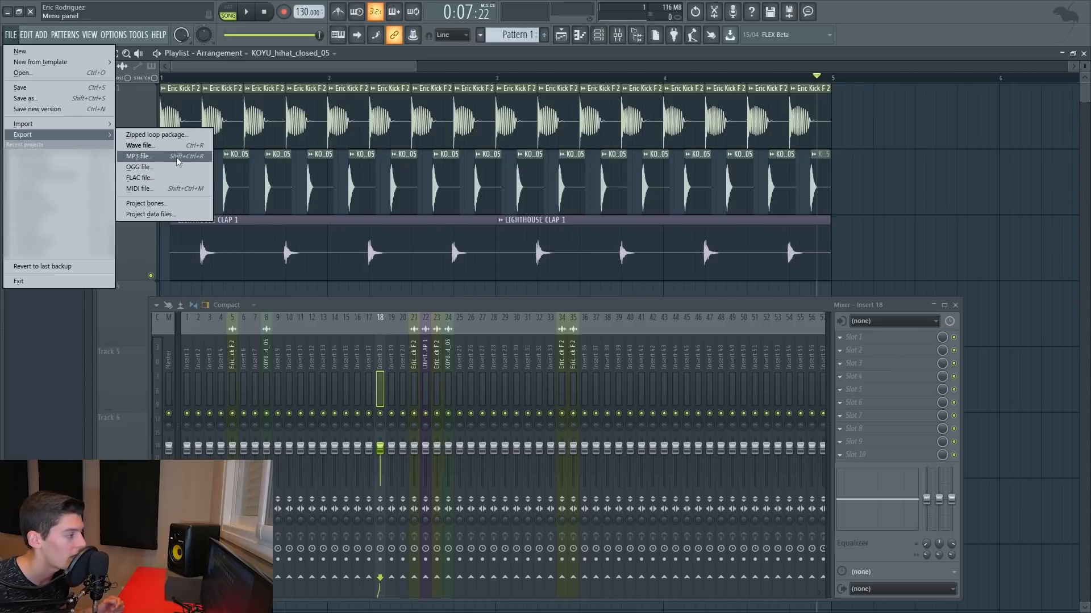
left_click(314, 307)
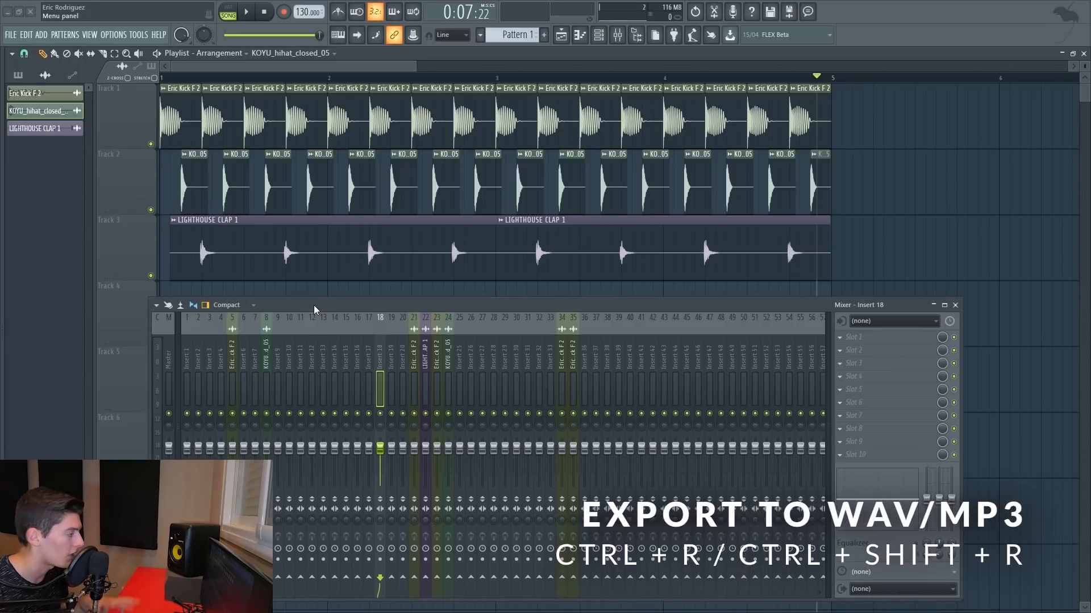
key("Escape")
key("ctrl+r")
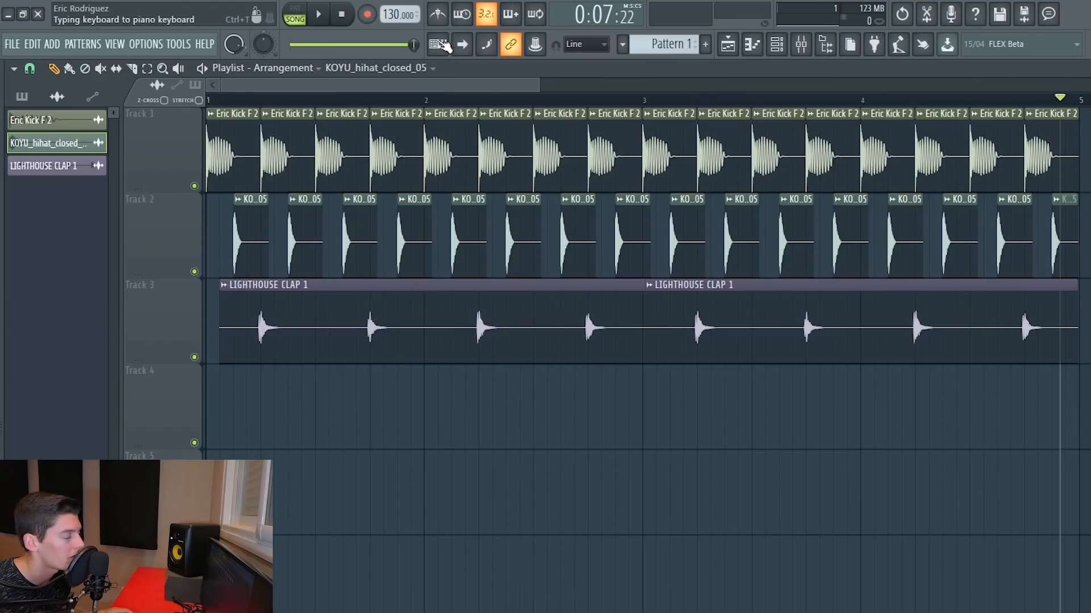
Step: Enable typing keyboard to piano, audition KOYU_hihat_closed_05 at several pitches including F5 and C6, and disable it again
left_click(436, 46)
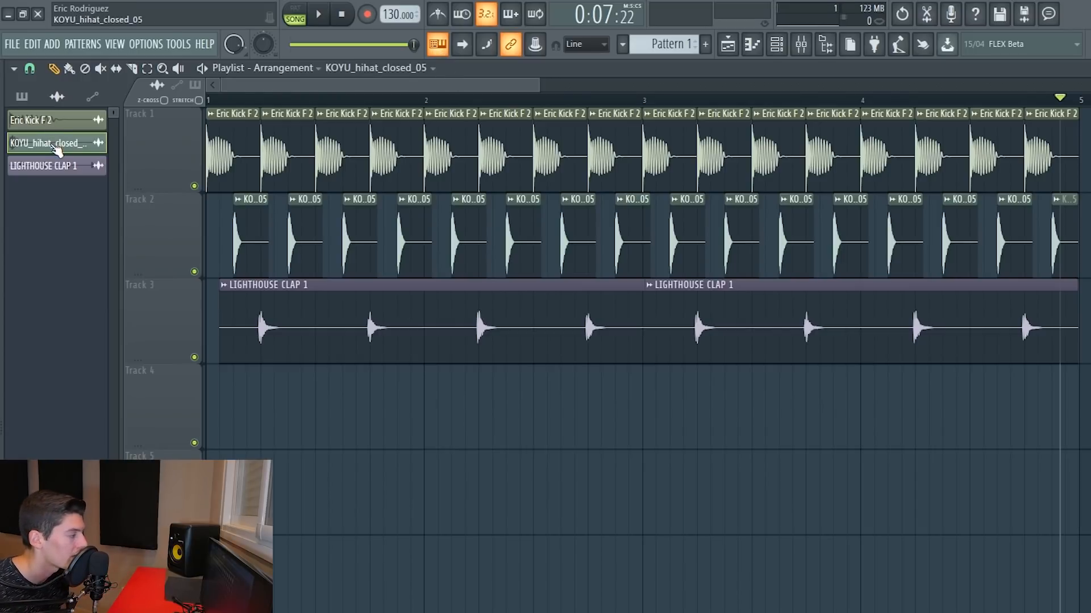
key("z")
key("b")
key("n")
key("m")
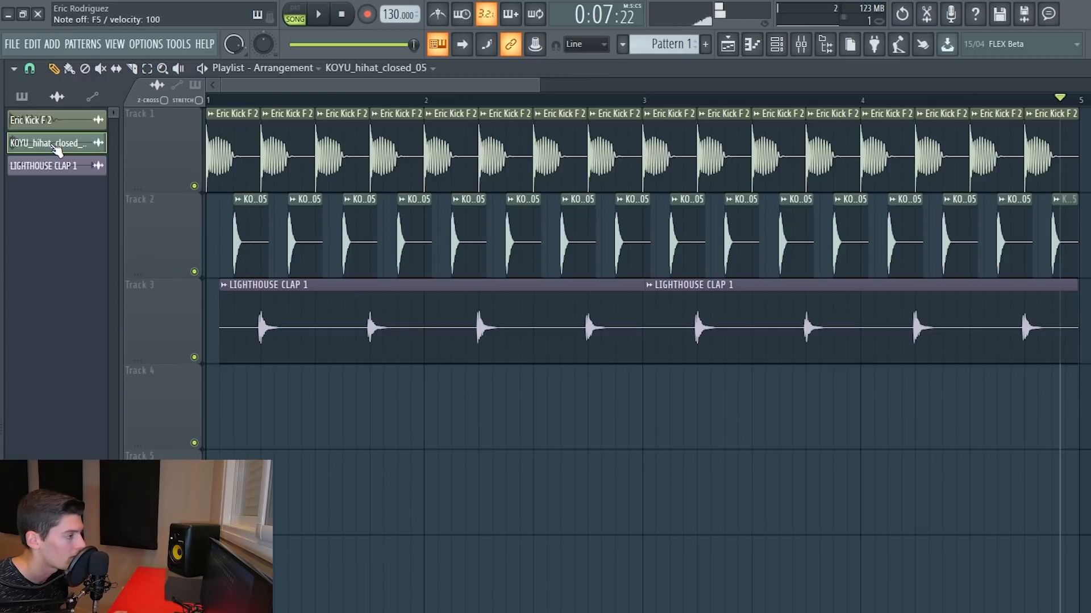
key("comma")
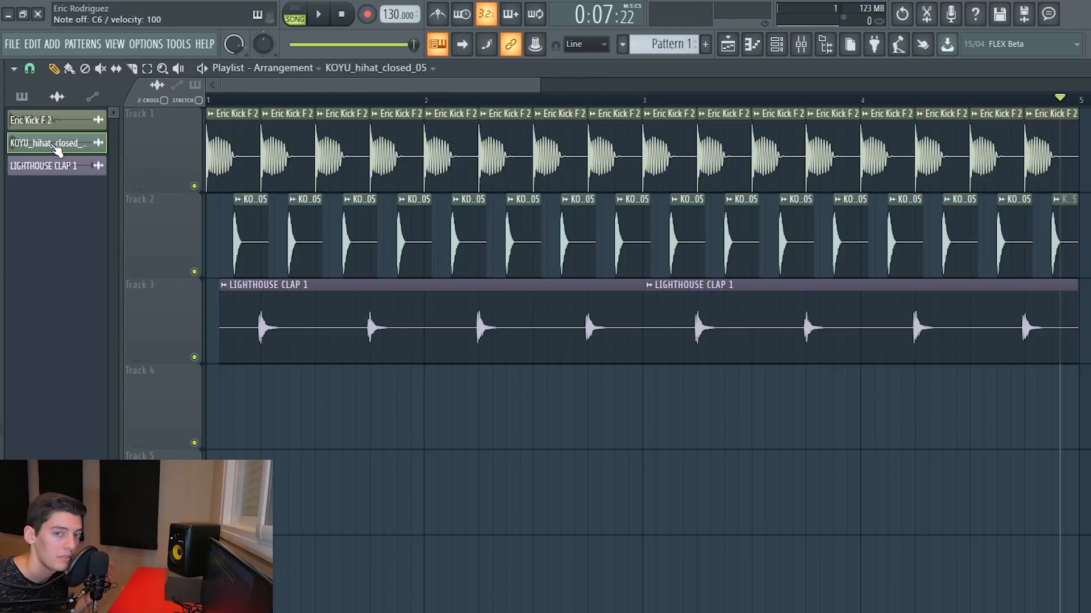
left_click(447, 49)
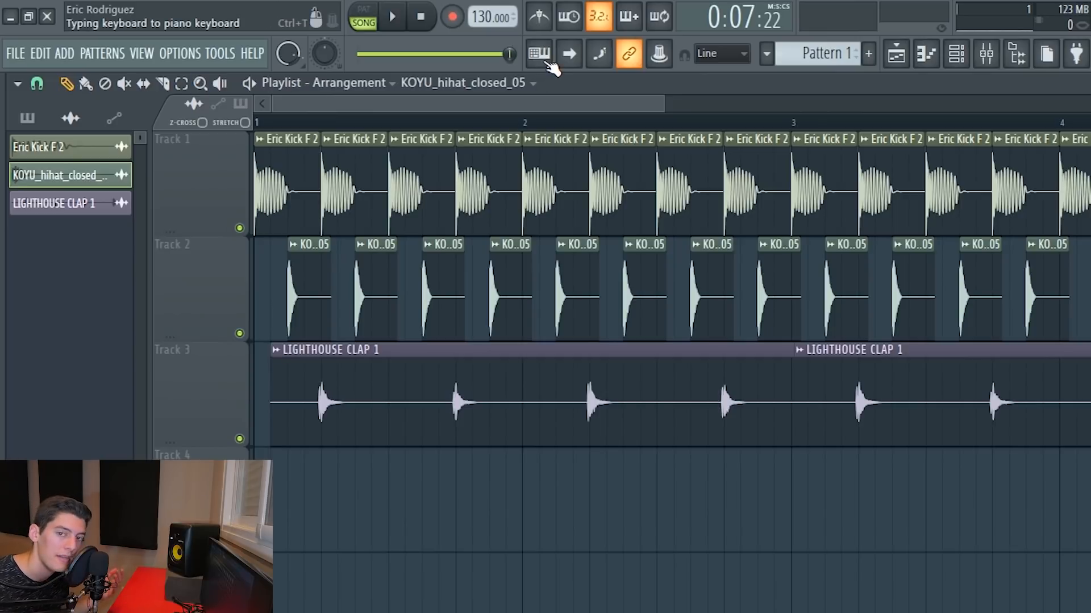
Step: Switch through the playlist's Slice, Mute and Draw tools and try selecting the first LIGHTHOUSE CLAP 1 clip on Track 3
key("c")
key("t")
key("p")
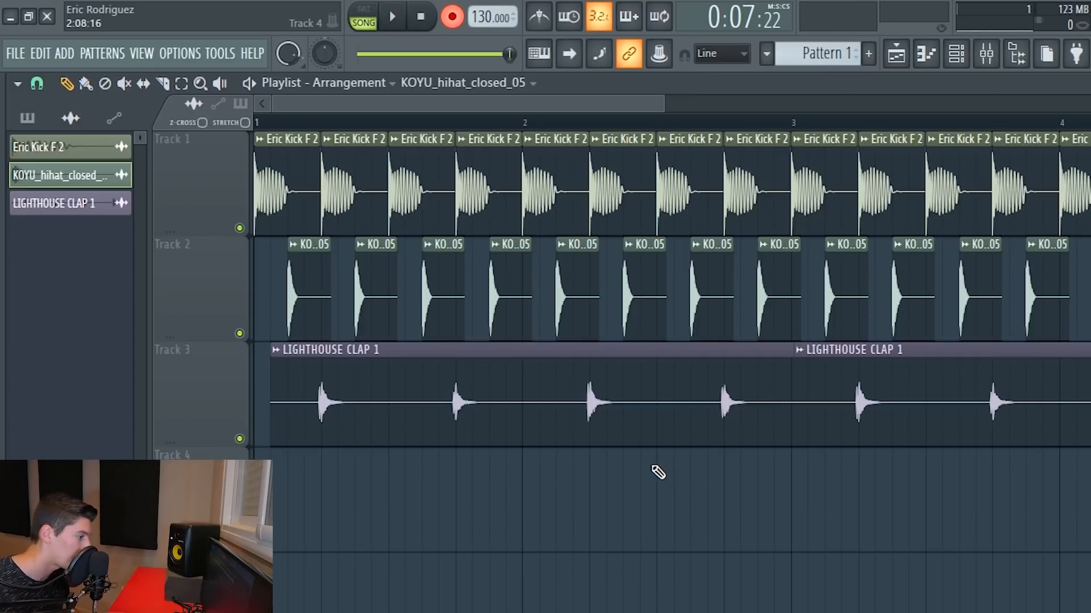
key("p")
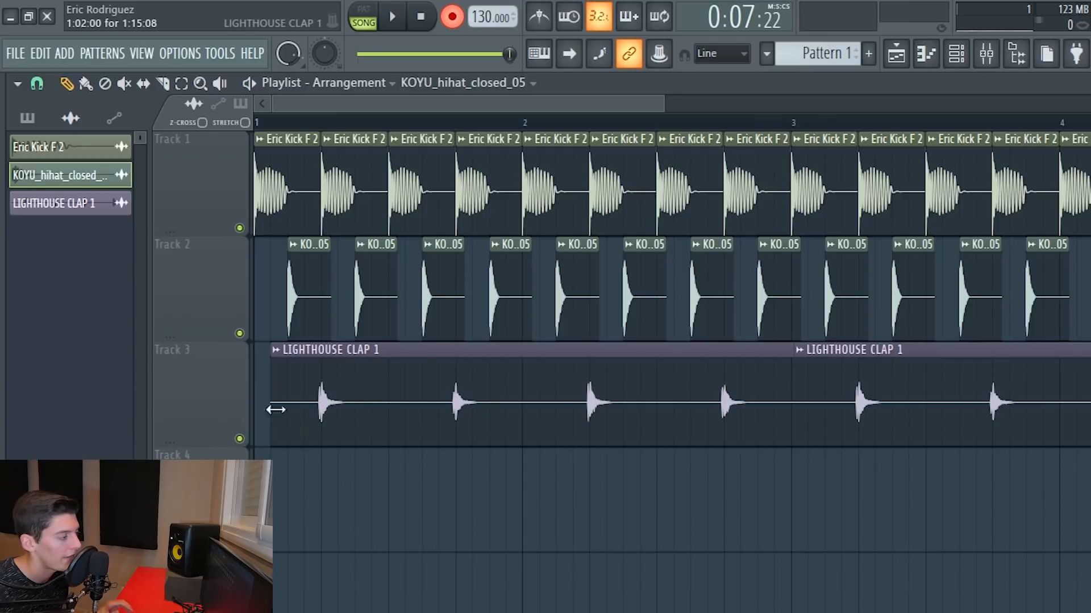
left_click_drag(277, 384, 804, 437, "ctrl")
left_click(617, 527, "ctrl")
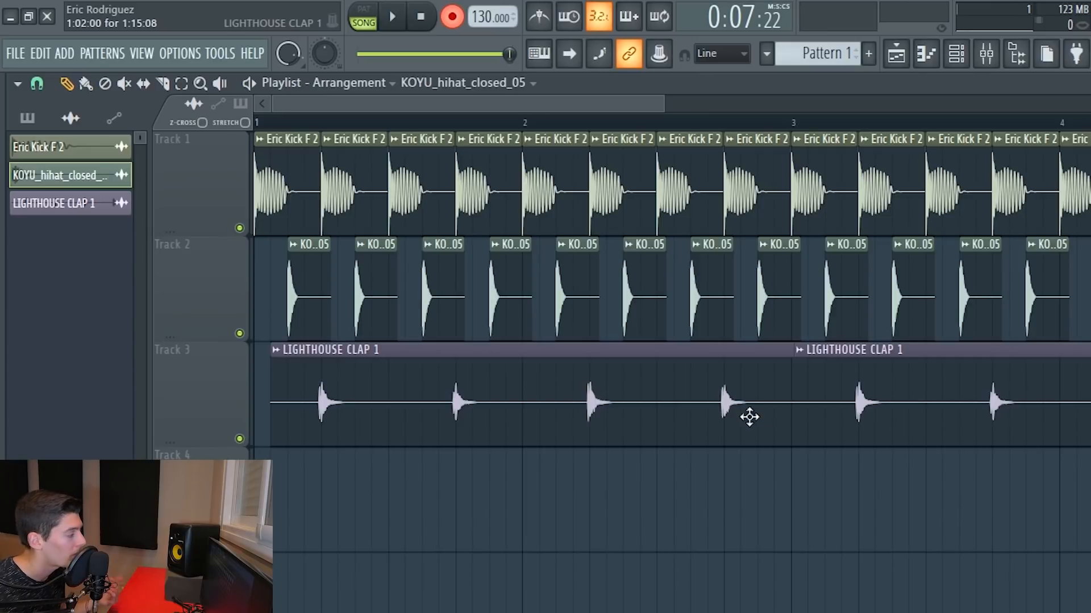
Step: Slice the first LIGHTHOUSE CLAP 1 clip on Track 3 into four pieces, cutting around its second hit and before its fourth
left_click(163, 84)
left_click_drag(438, 455, 445, 348)
left_click_drag(521, 458, 524, 347)
left_click_drag(711, 471, 708, 342)
Step: Delete the second slice of the clap clip, mute the fourth slice, and return to the Draw tool
left_click(67, 85)
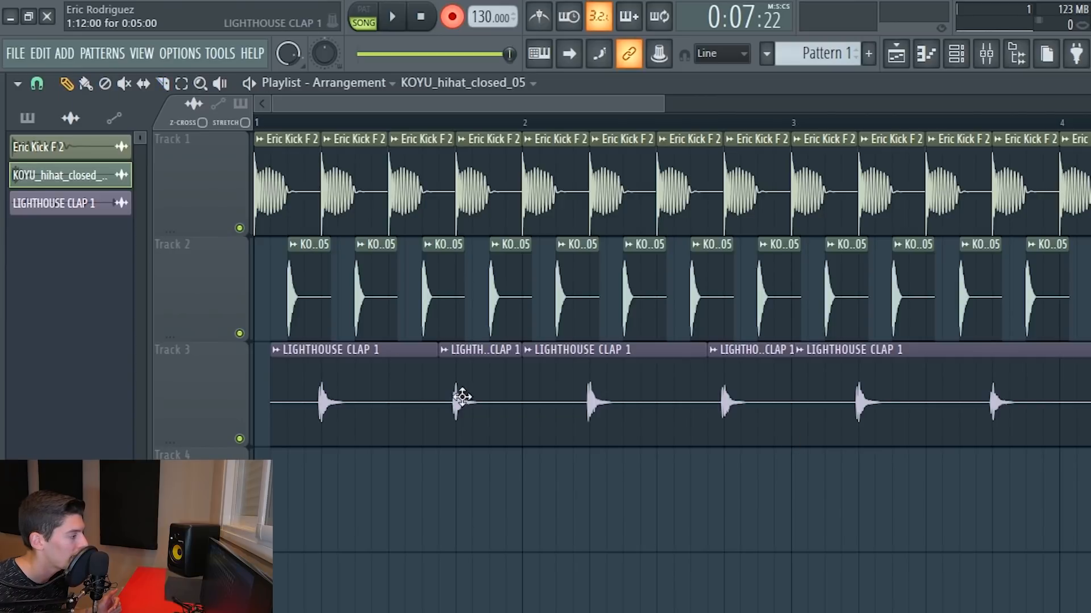
right_click(462, 394)
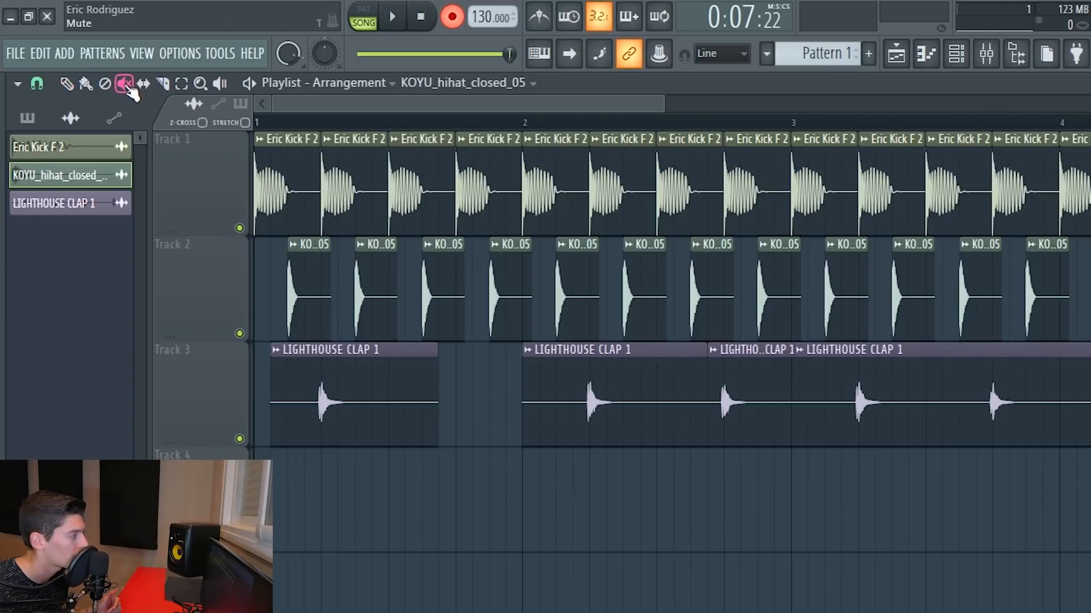
left_click(738, 402)
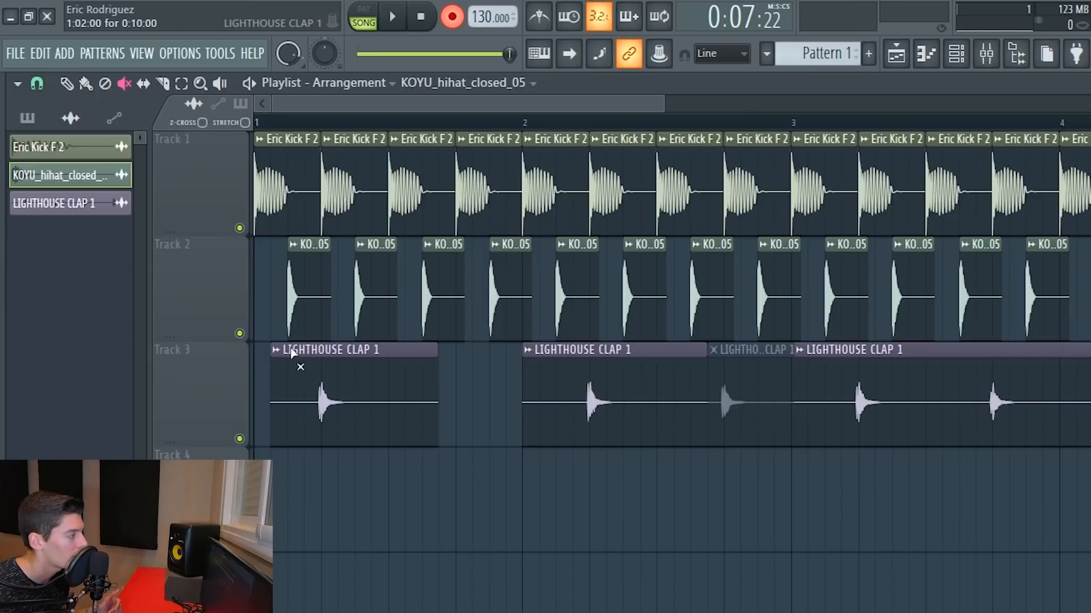
left_click(68, 86)
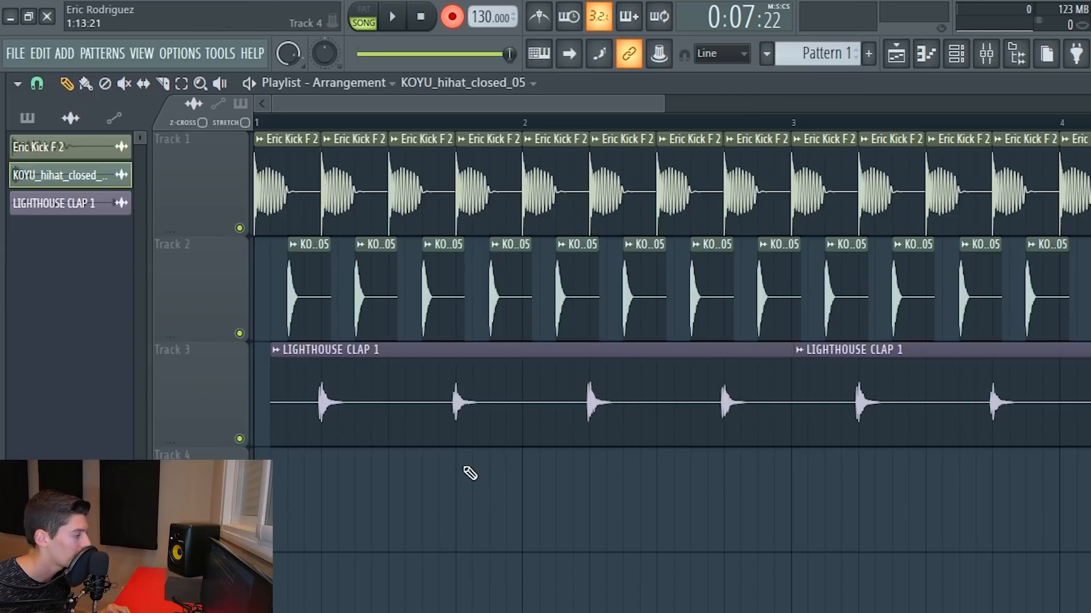
Step: Slice out the second hit of the restored first LIGHTHOUSE CLAP 1 clip and delete that piece
key("c")
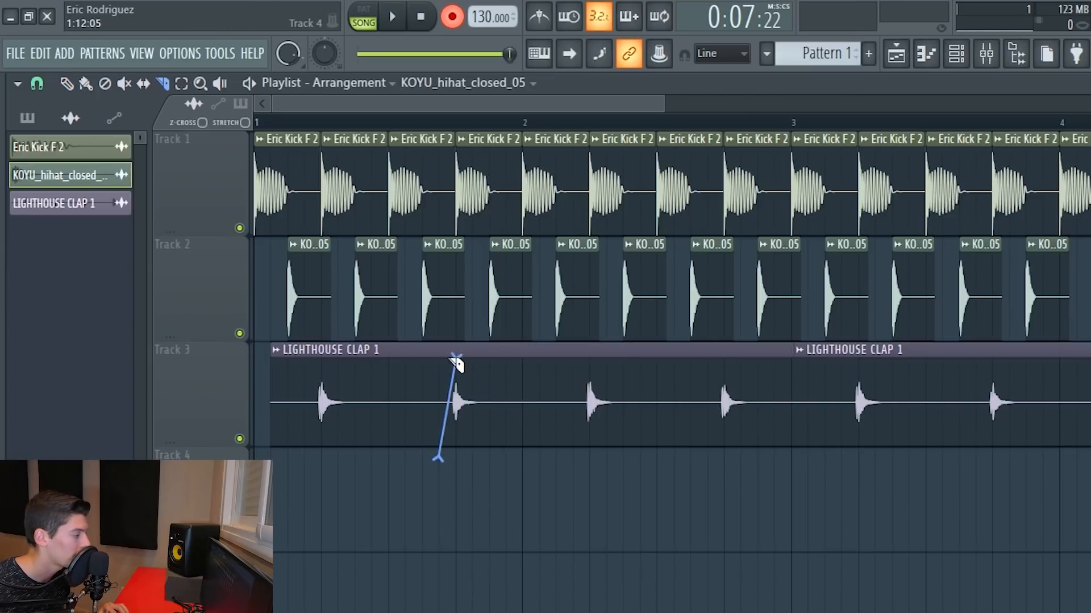
left_click(455, 371)
left_click(528, 364)
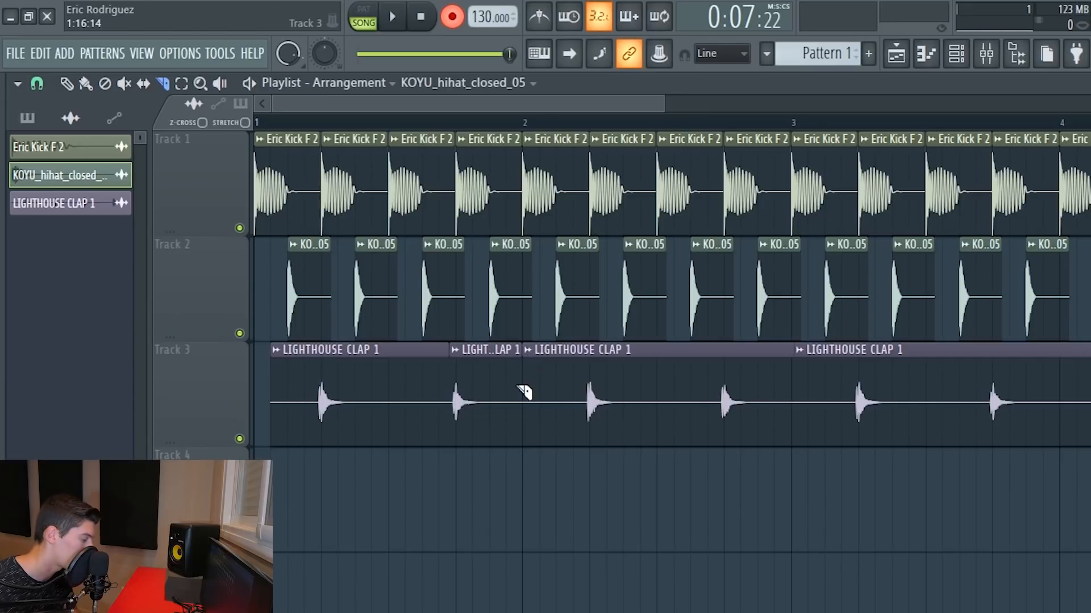
right_click(499, 404)
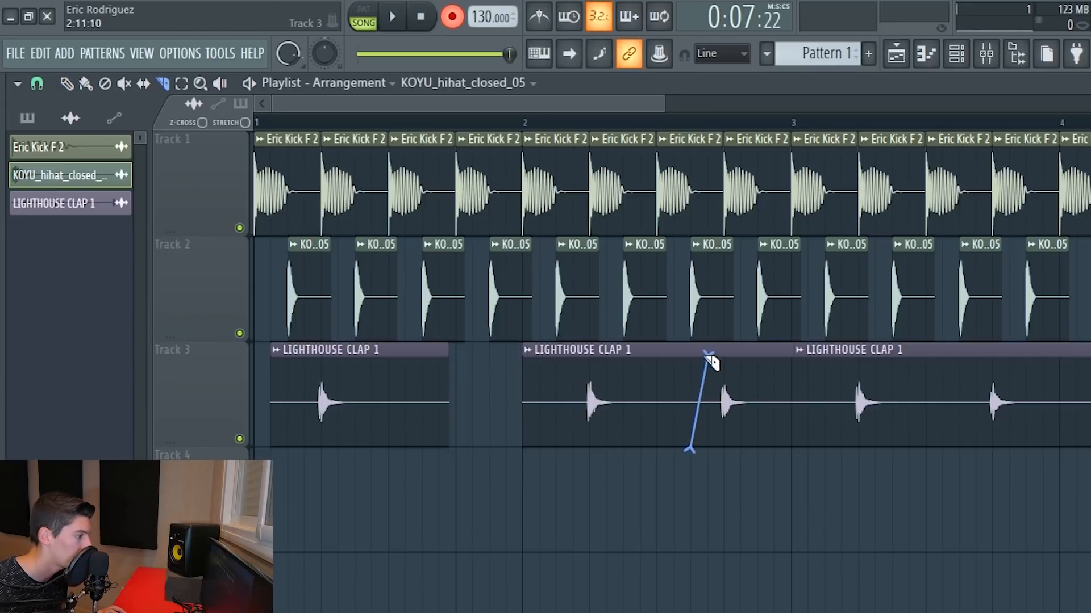
Step: Slice the clap clip just before its fourth hit and mute the piece containing that hit
left_click_drag(710, 364, 712, 364)
key("t")
left_click(759, 445)
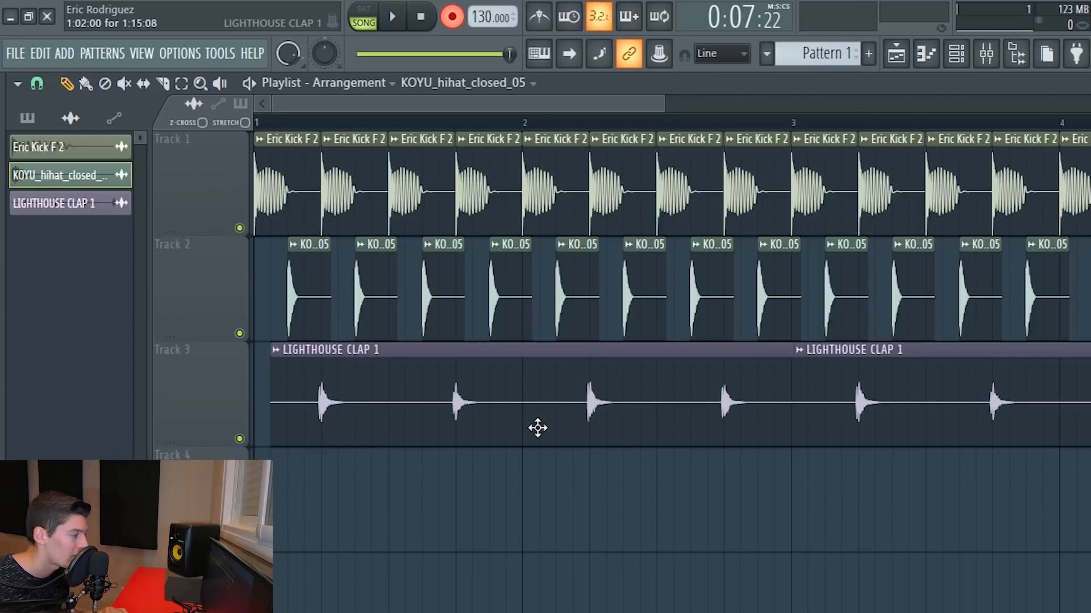
Step: Paint a row of KOYU_hihat_closed_05 clips along Track 4, undo it, and return to the Draw tool
key("b")
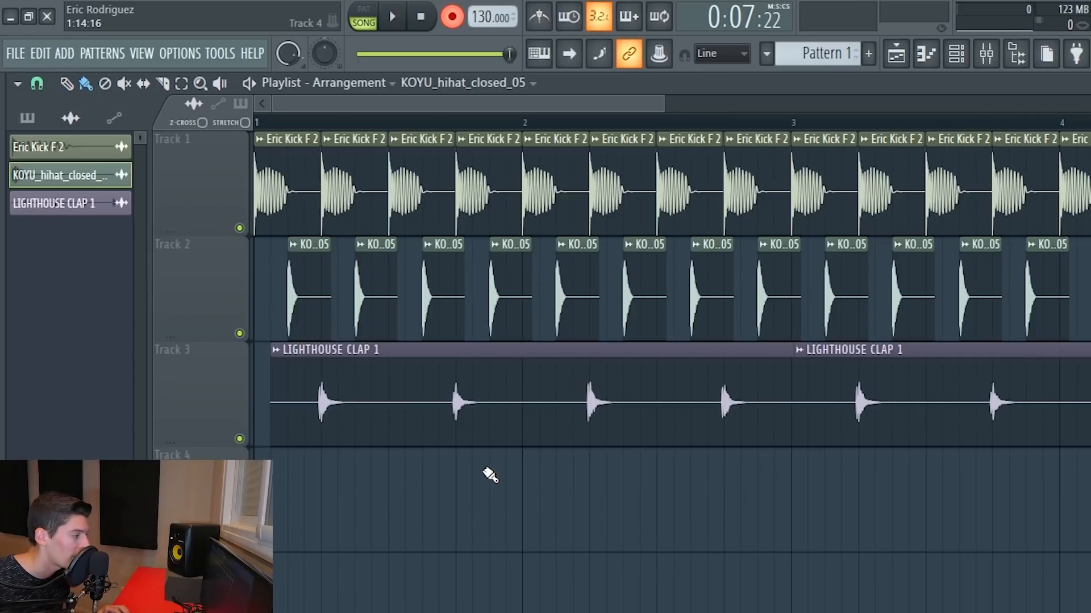
left_click_drag(309, 489, 1082, 493)
key("ctrl+z")
key("p")
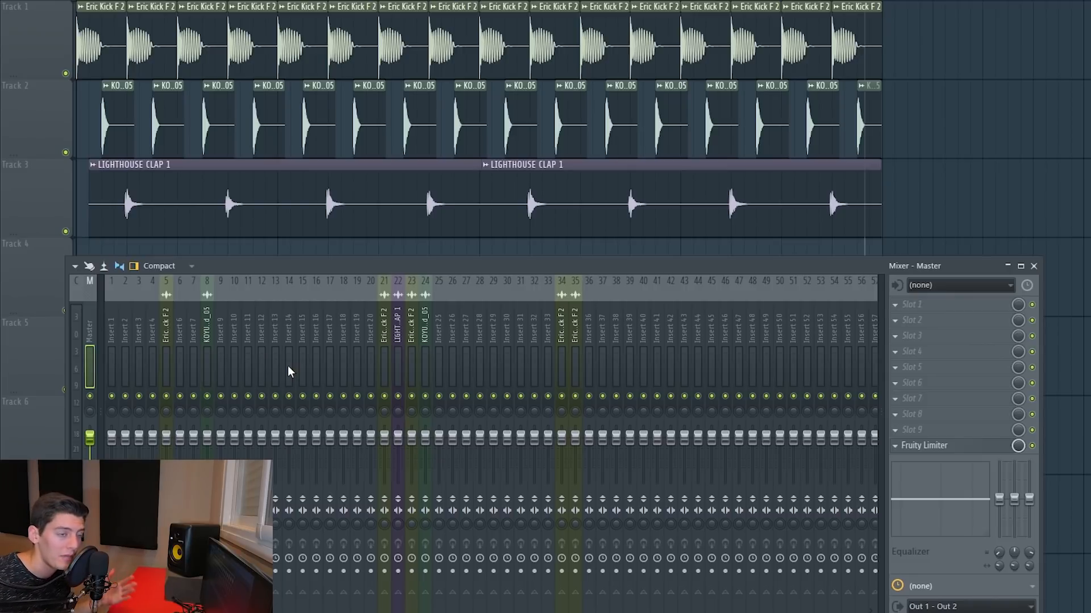
Step: Load Fruity parametric EQ 2 into slot 2 of the Master track, then boost band 3 and cut band 5
left_click(940, 322)
left_click(631, 352)
left_click_drag(178, 78, 573, 26)
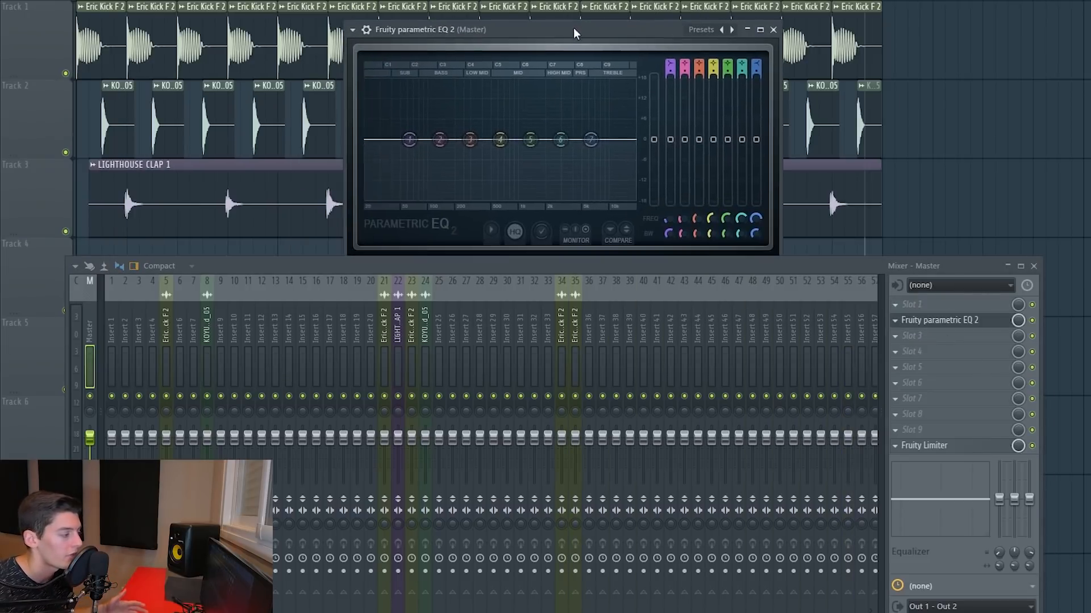
left_click_drag(470, 139, 467, 116)
left_click_drag(530, 140, 551, 160)
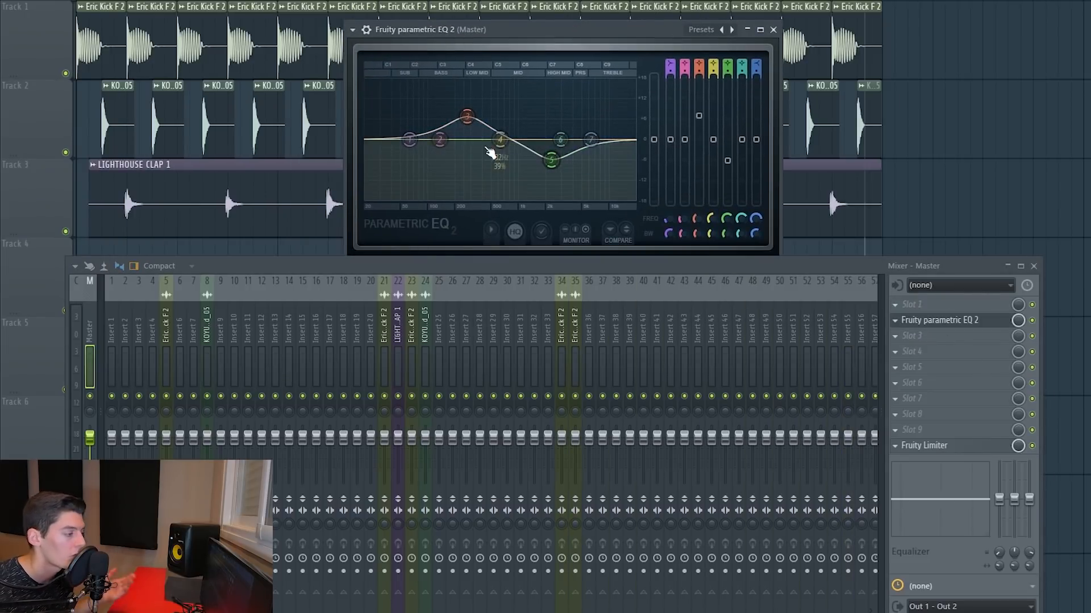
Step: Remove the equalizer from Master slot 2 and load a fresh Fruity parametric EQ 2 into slot 6
left_click(897, 321)
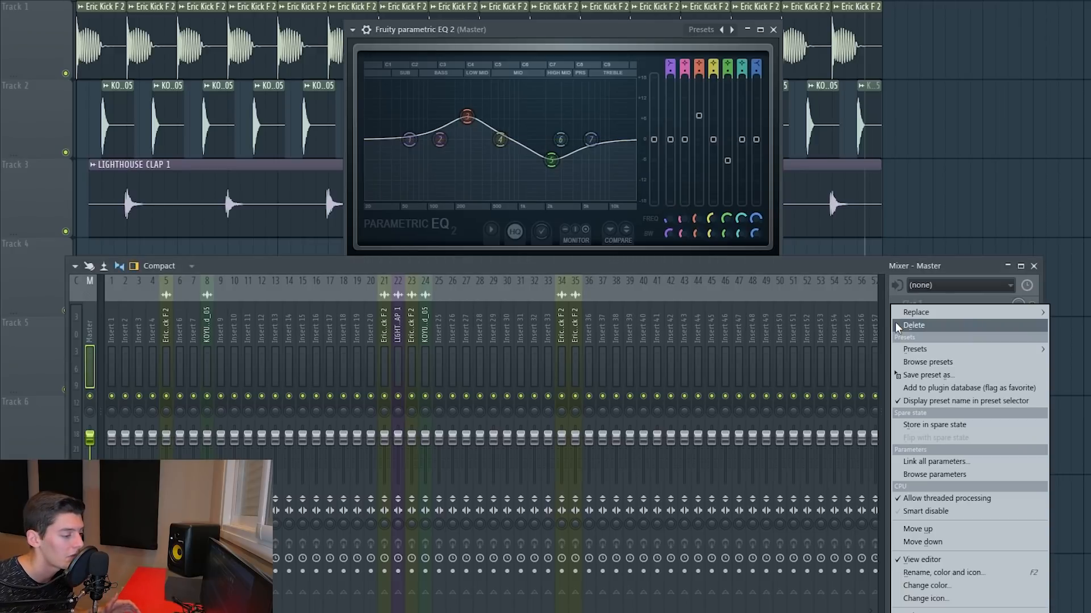
mouse_move(905, 313)
left_click(618, 51)
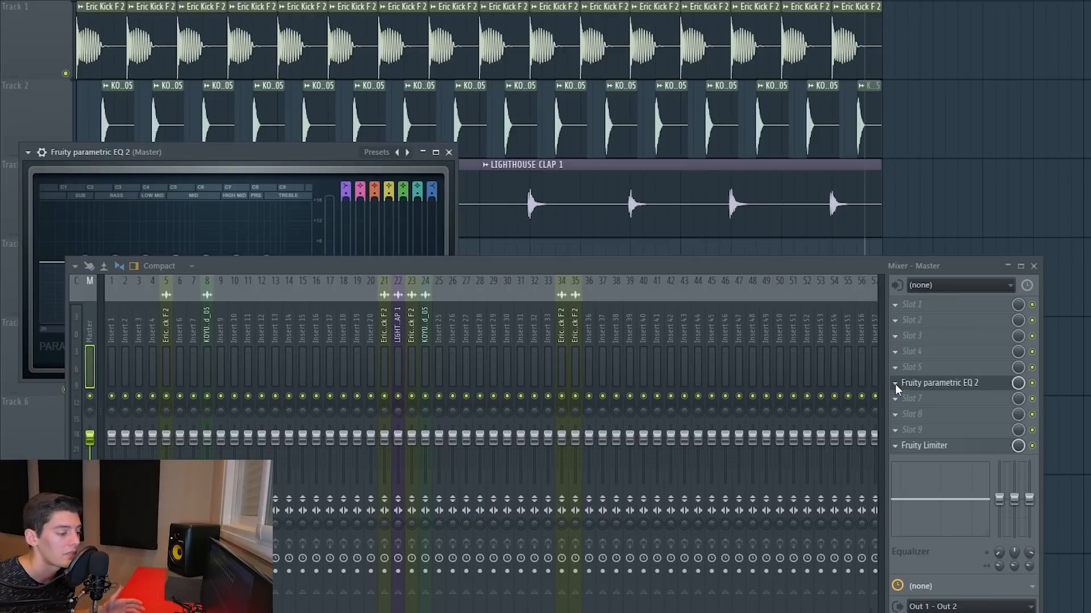
Step: Delete the Fruity parametric EQ 2 from slot 6 of the Master track
left_click(896, 384)
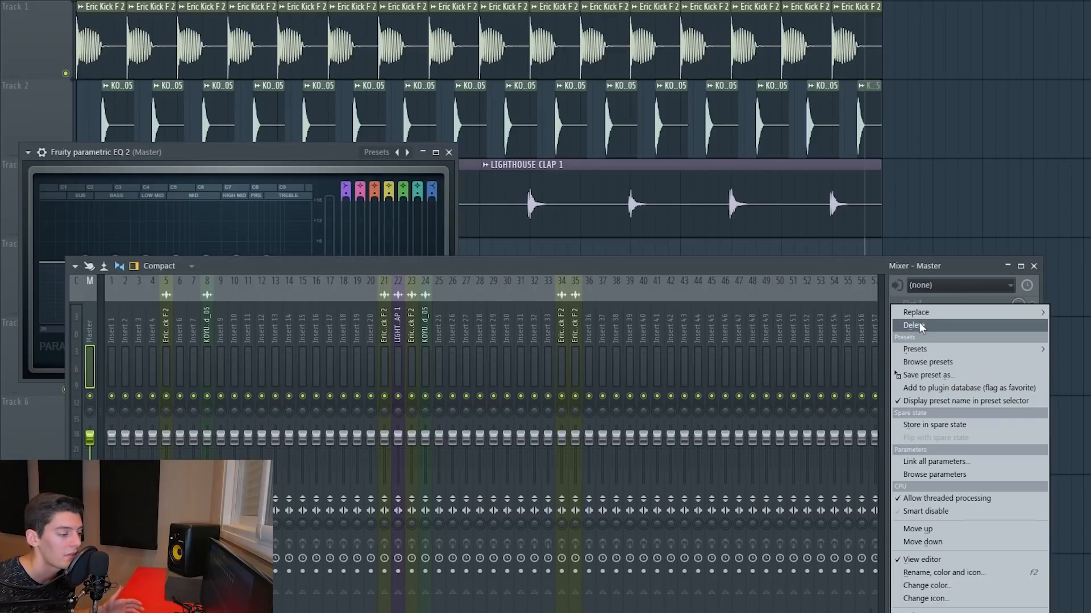
left_click(911, 326)
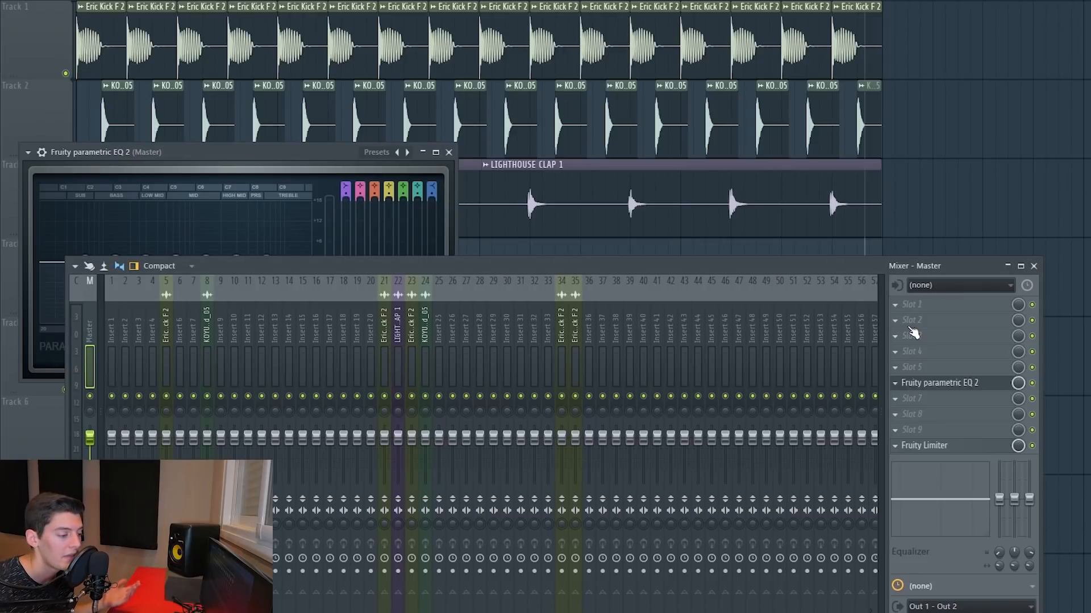
left_click(895, 384)
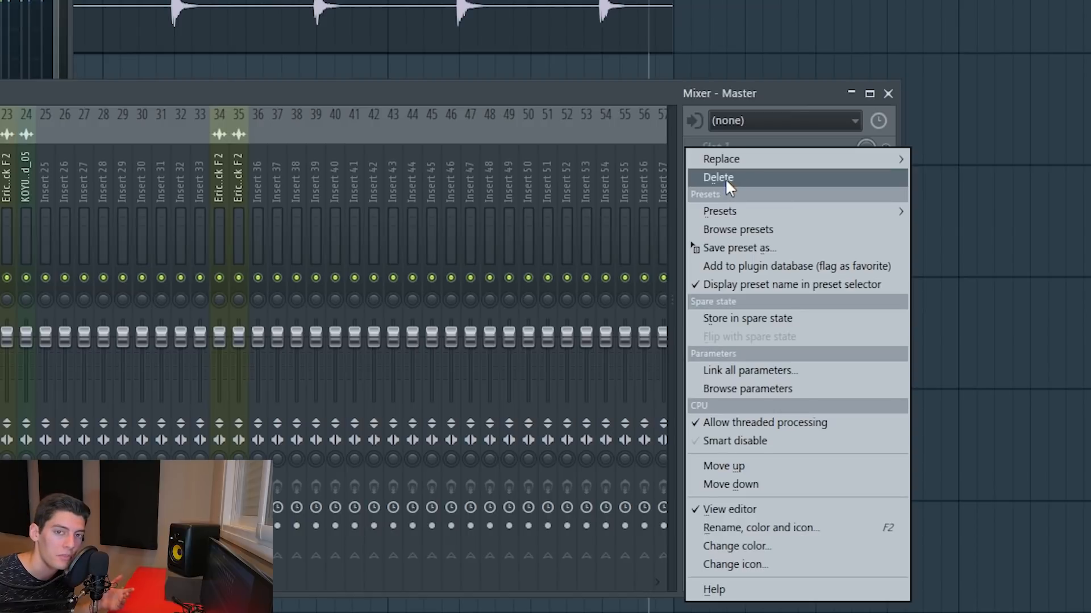
left_click(748, 279)
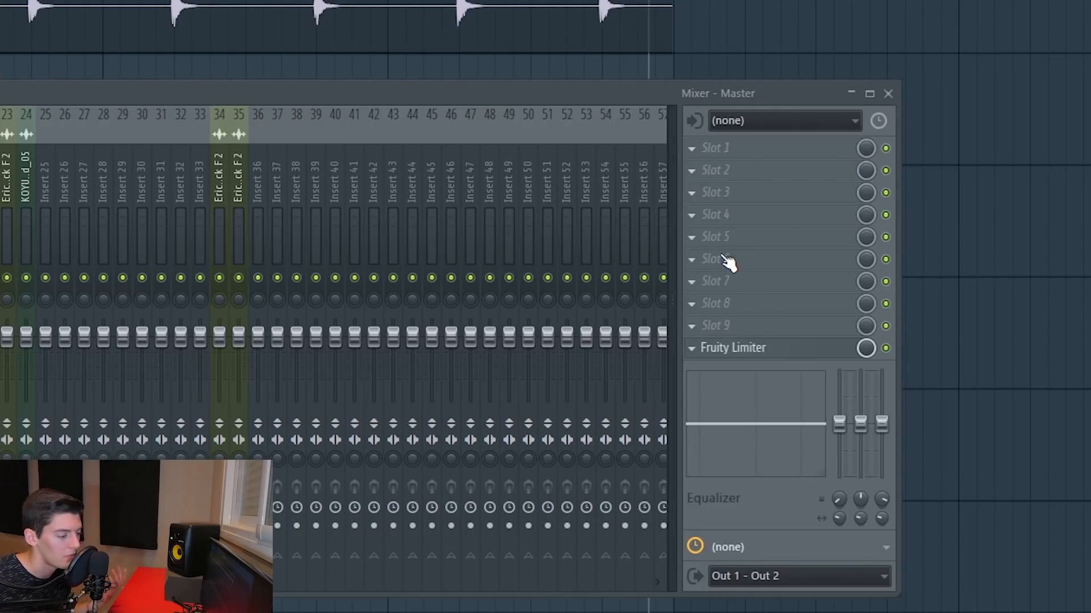
Step: Load Fruity Parametric EQ 2 into Master slot 6 and Fruity Delay 2 into slot 7, and remove both effects again
left_click(727, 261)
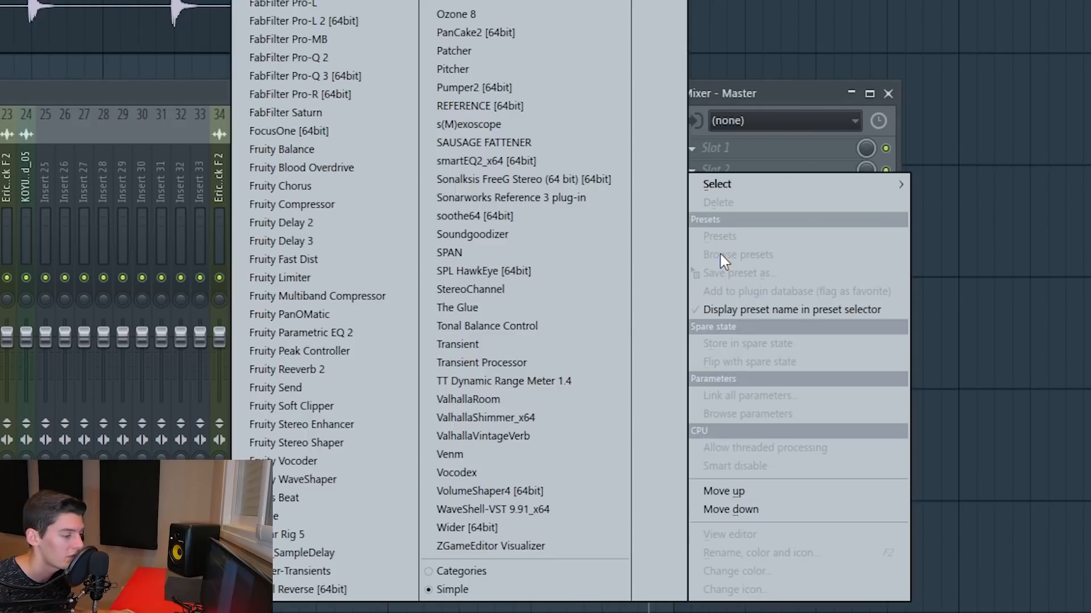
mouse_move(757, 178)
left_click(348, 333)
left_click(737, 289)
left_click(431, 202)
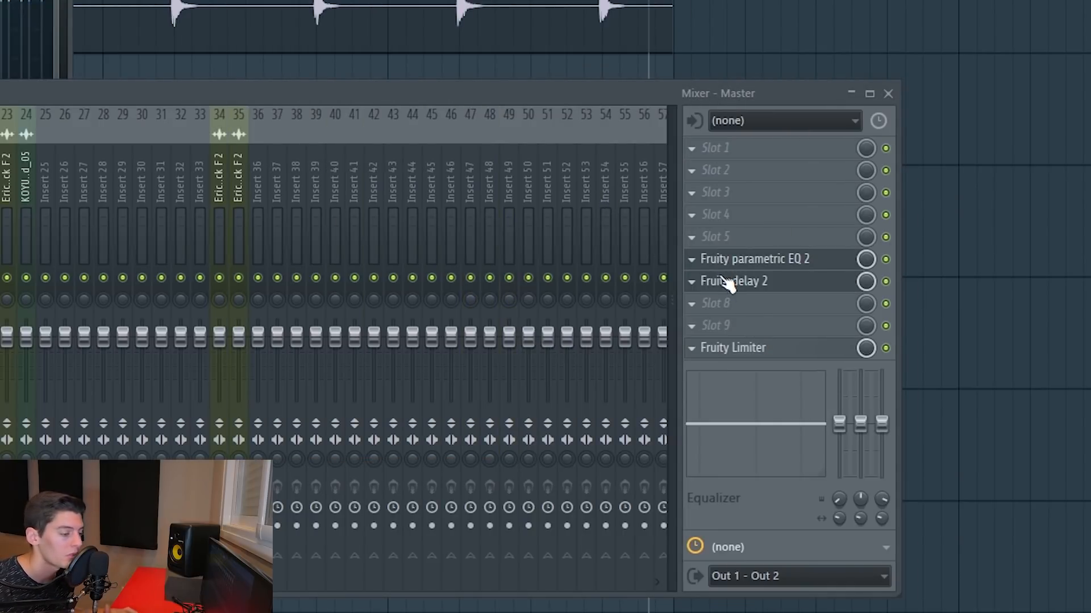
left_click(690, 259, "alt")
left_click(693, 281, "alt")
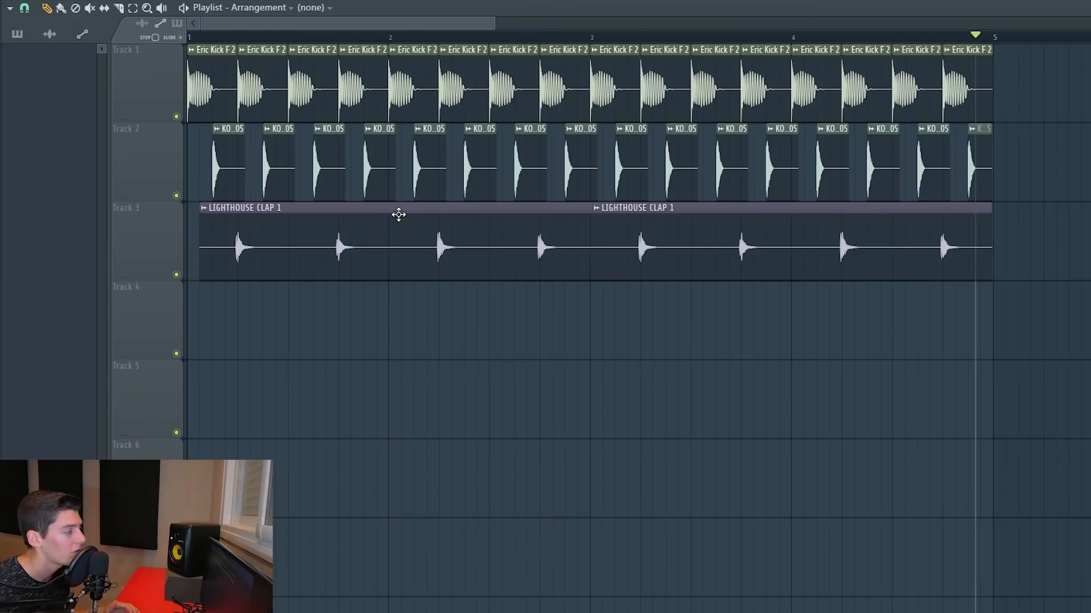
Step: Create automation clips for the channel volume and channel pitch of Eric Kick F 2, and return the clip picker to audio clips
double_click(244, 113)
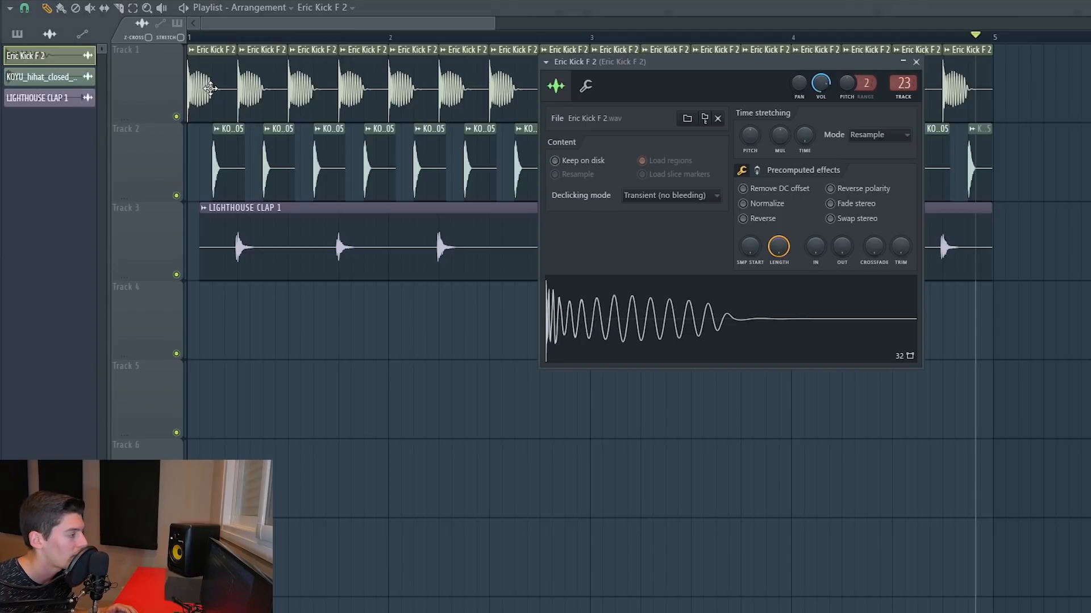
right_click(821, 84)
left_click(874, 168)
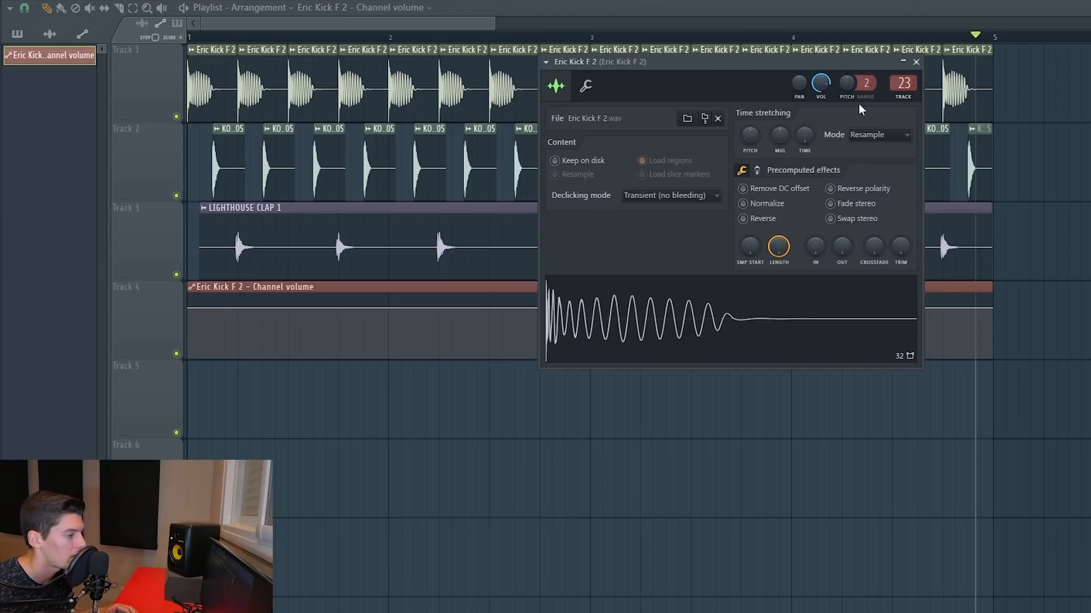
right_click(846, 83)
left_click(900, 168)
left_click(916, 61)
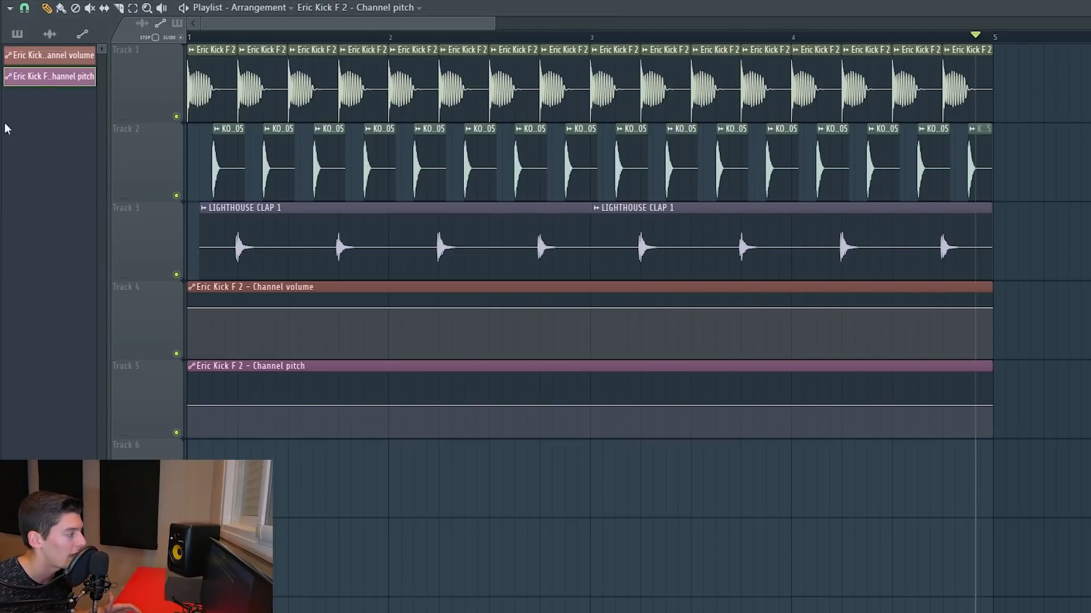
left_click(49, 34)
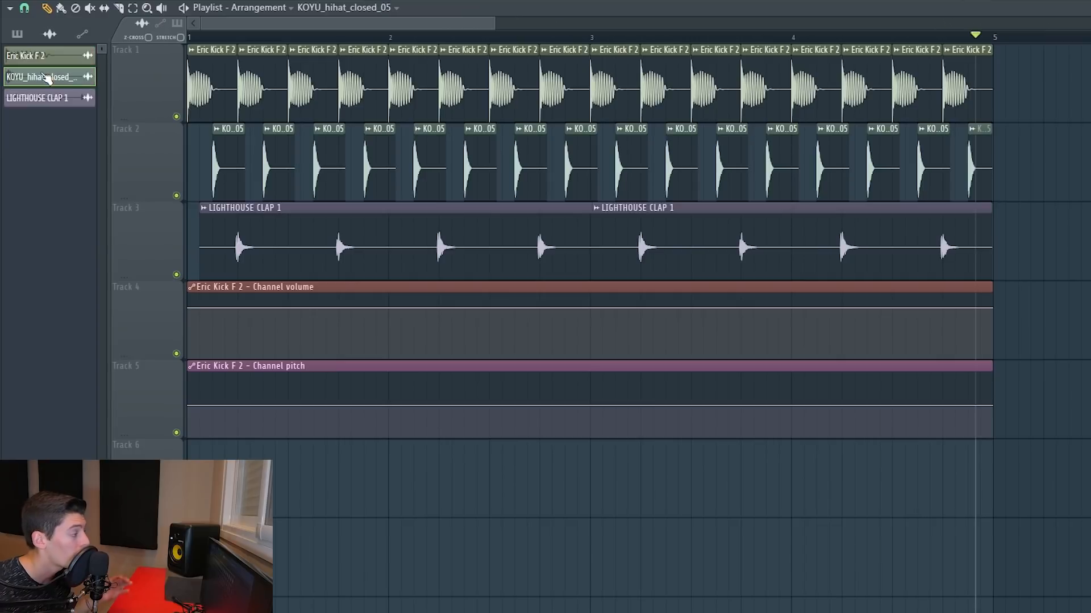
Step: Try to delete KOYU_hihat_closed_05 through its options in the clip picker
right_click(40, 76)
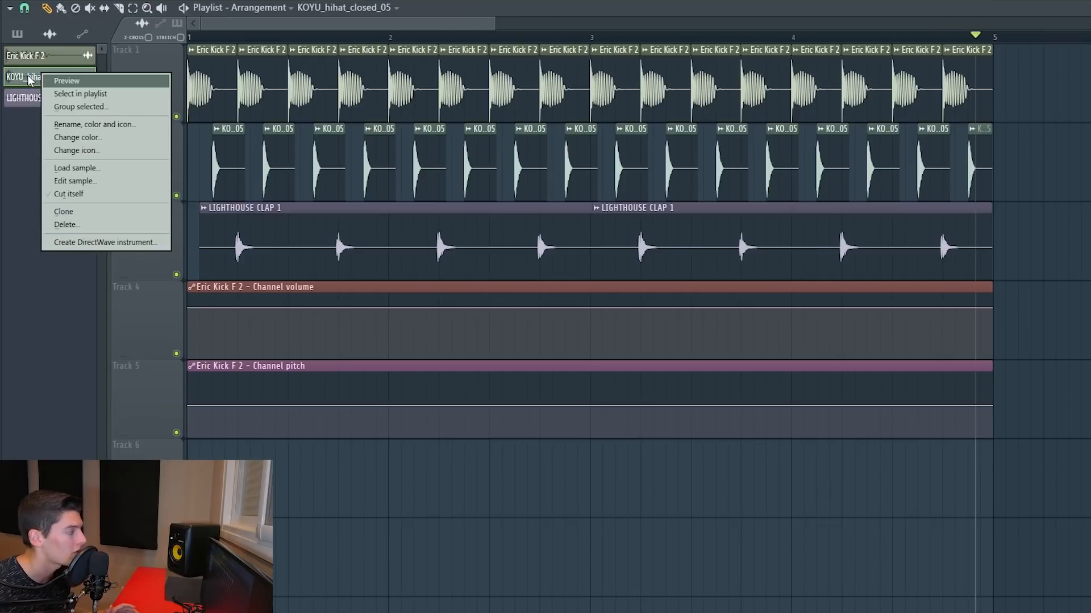
right_click(89, 78)
right_click(59, 74)
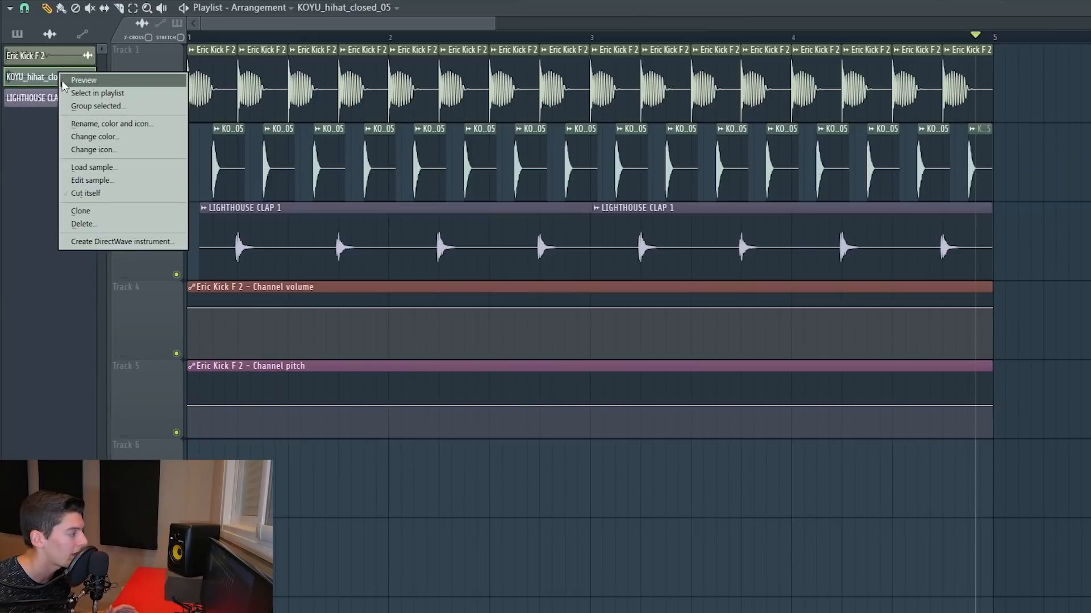
left_click(81, 224)
key("Escape")
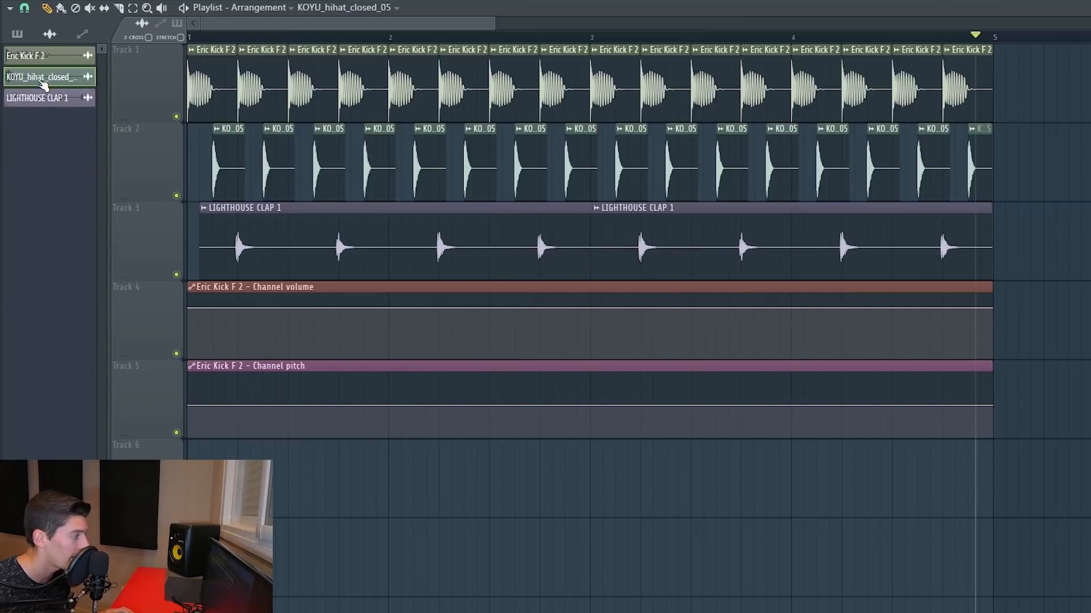
Step: Delete the KOYU_hihat_closed_05 and LIGHTHOUSE CLAP 1 channels and the Eric Kick F 2 channel volume automation
key("alt+Delete")
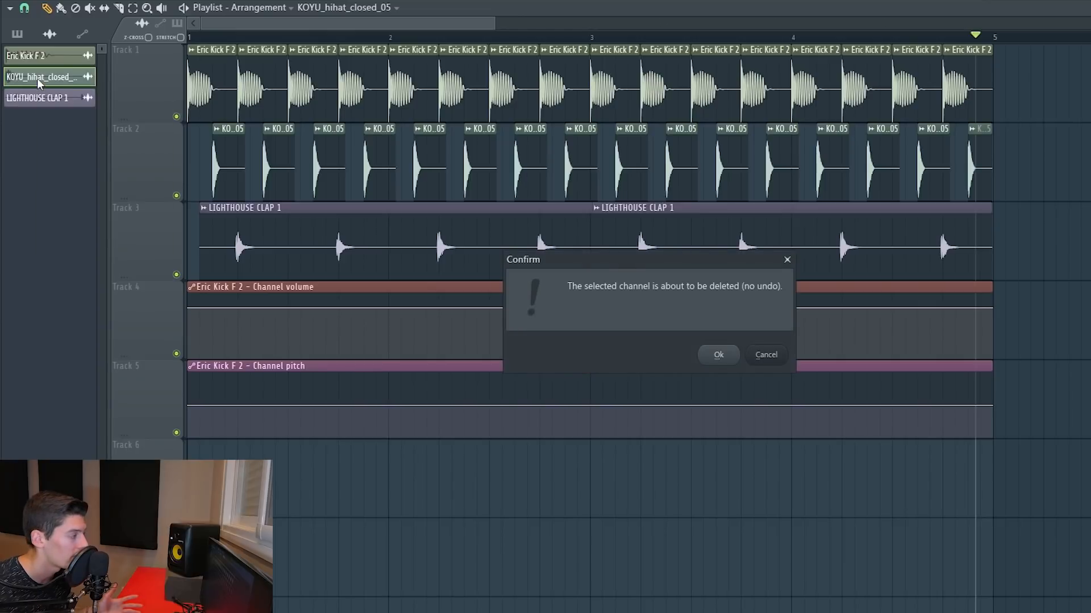
key("Return")
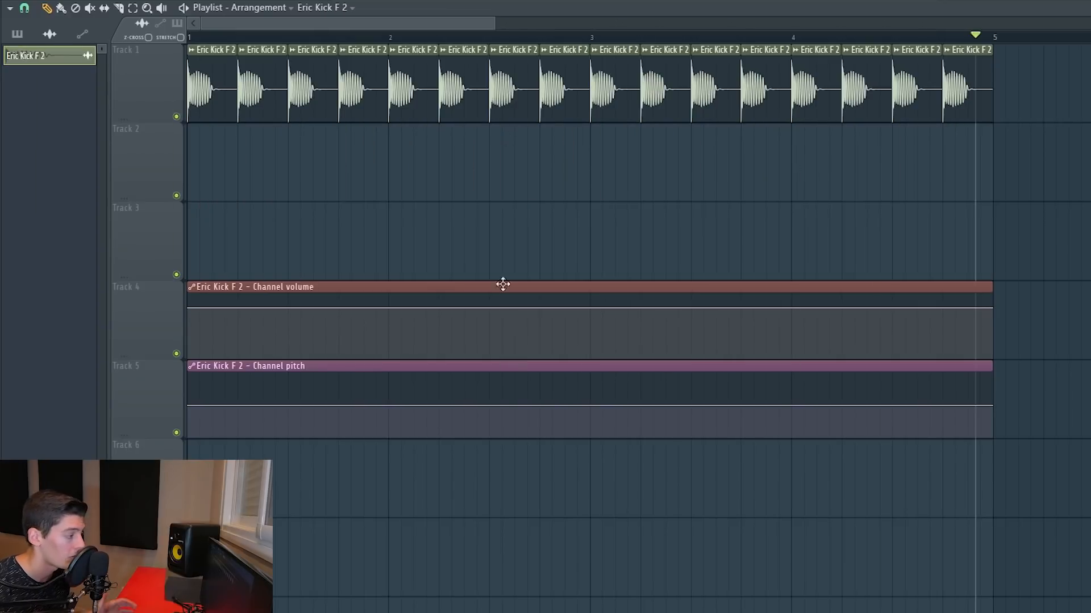
left_click(403, 292)
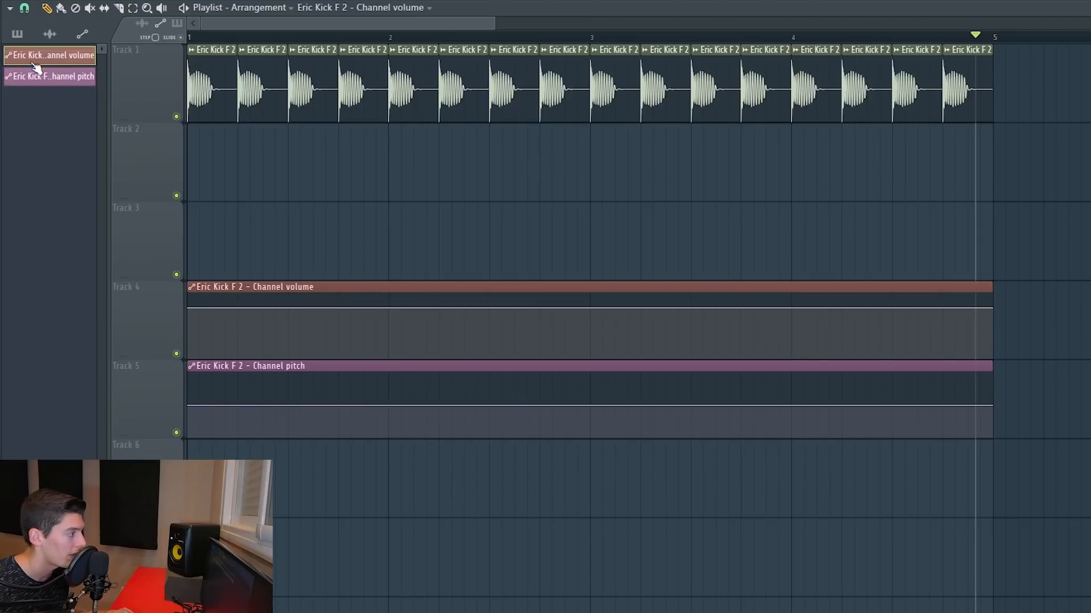
key("Delete")
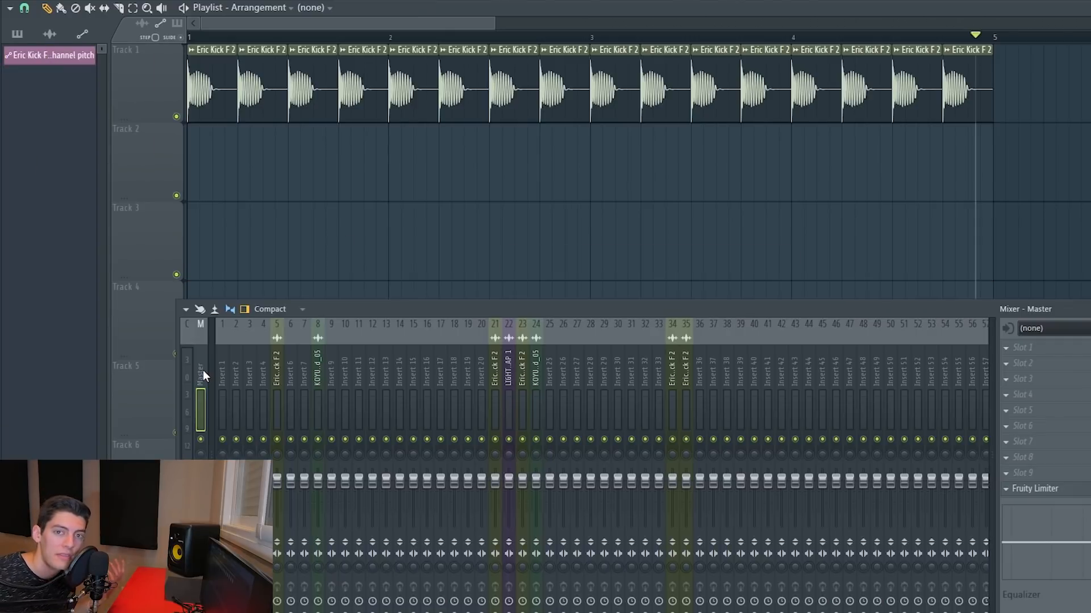
Step: View the Fruity Limiter on the Master track with its window moved over the playlist, and return to the Eric Kick F 2 clips
left_click(1051, 490)
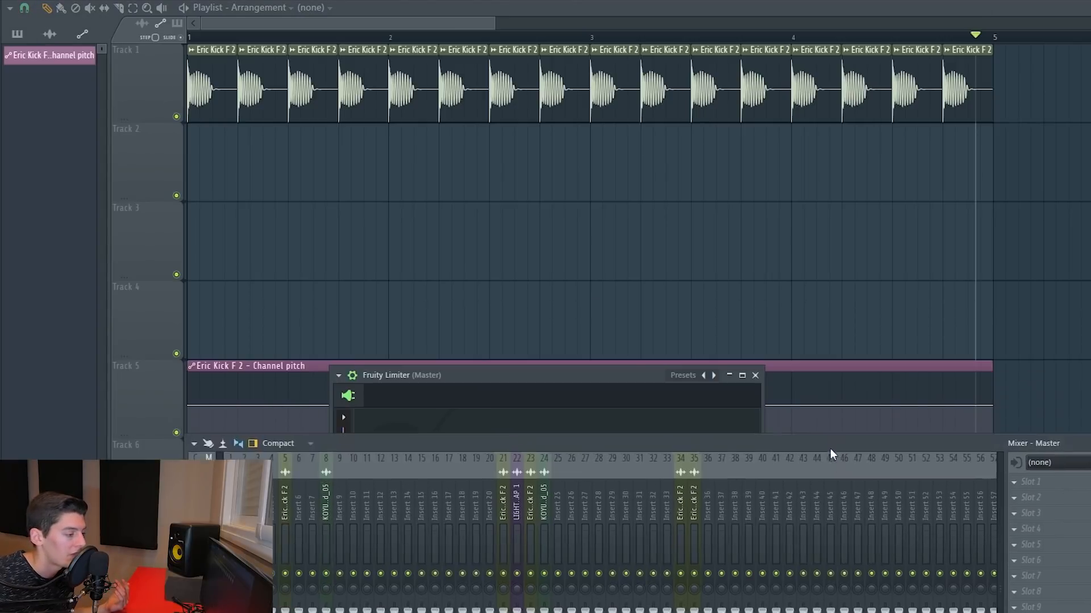
left_click_drag(506, 347, 755, 79)
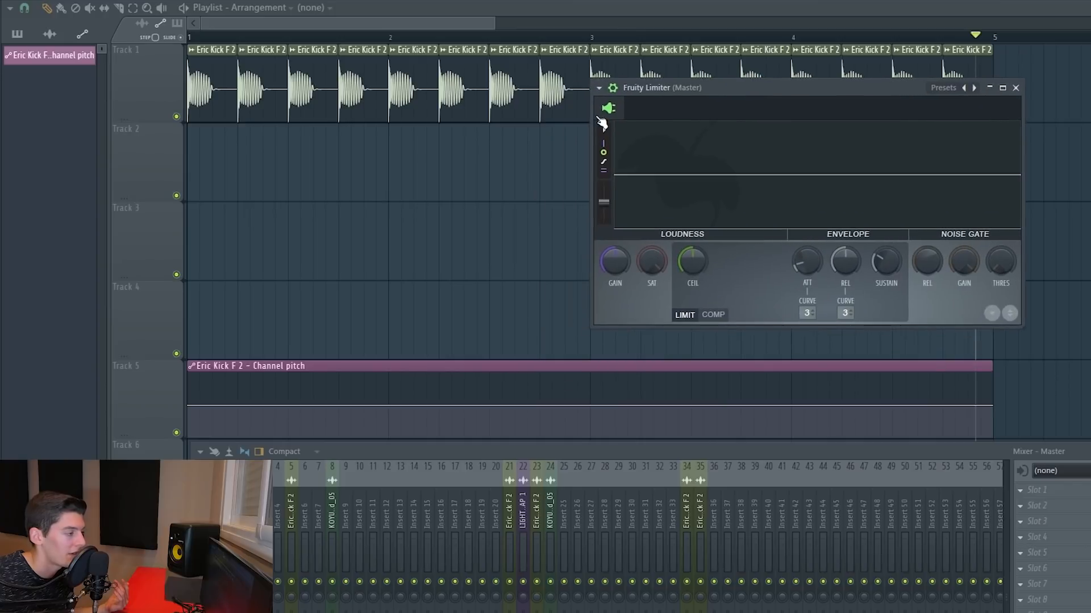
left_click(507, 103)
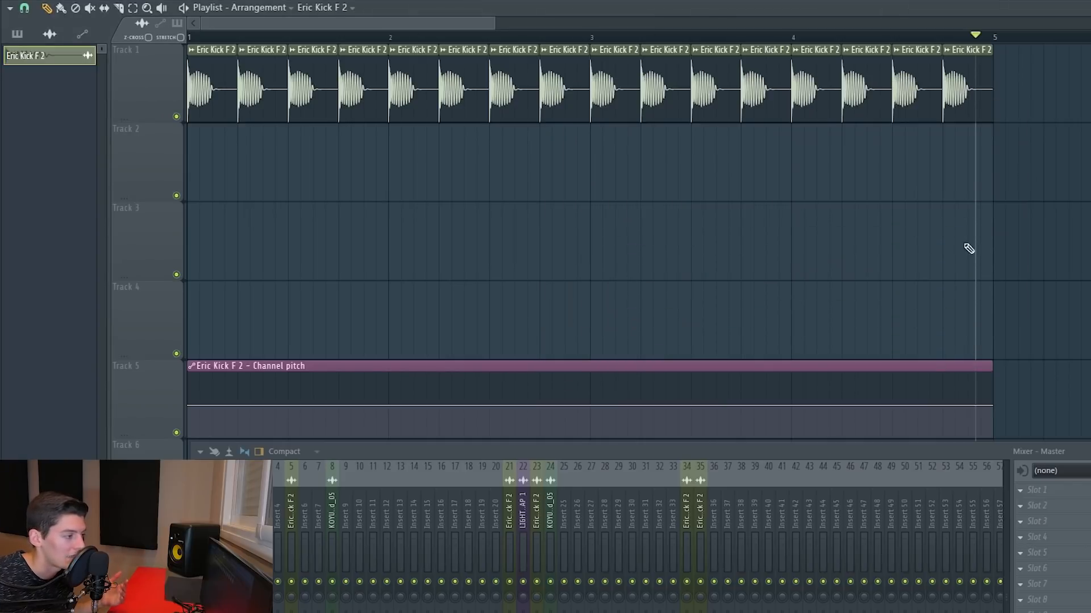
Step: Move the Fruity Limiter window over the playlist and toggle its Detached option
left_click_drag(695, 87, 719, 89)
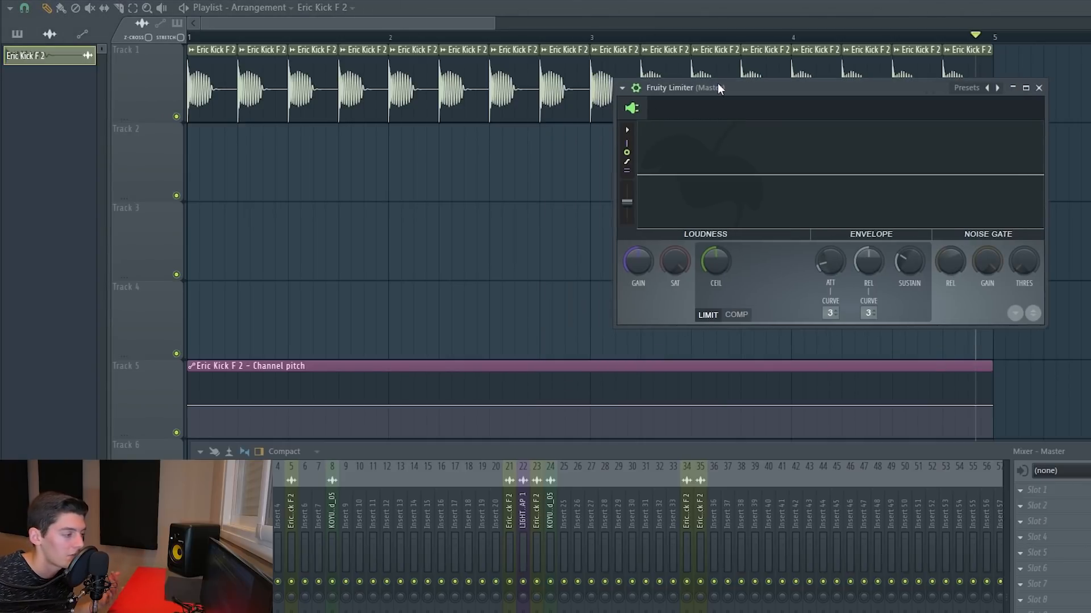
left_click(622, 87)
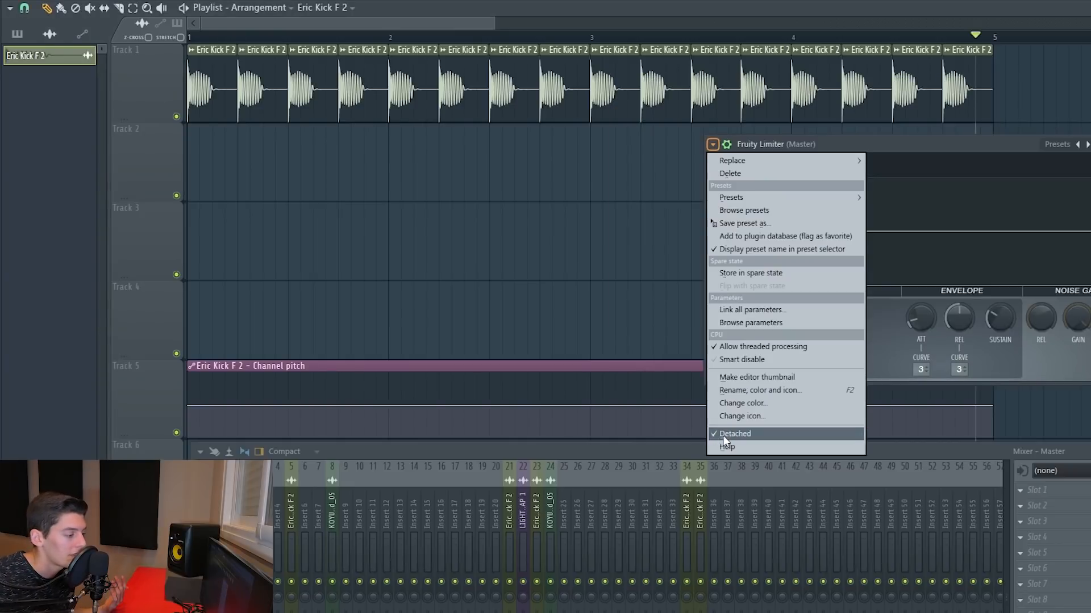
left_click(721, 435)
left_click(714, 145)
left_click(714, 146)
left_click_drag(752, 144, 748, 122)
left_click(711, 122)
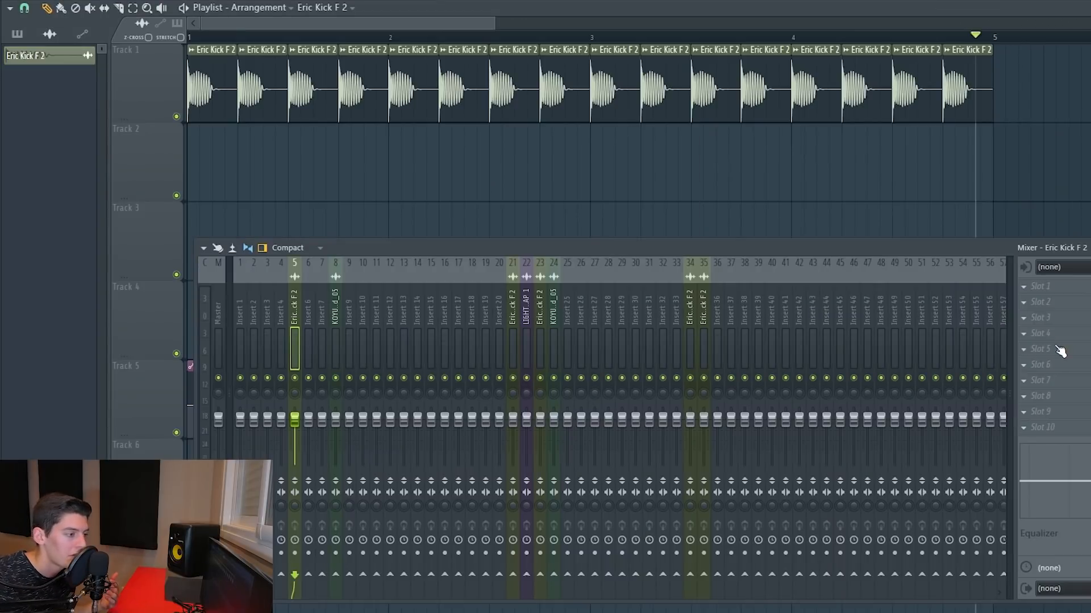
Step: Rename the Eric Kick F 2 channel to "hello" from its last clip on Track 1
right_click(944, 50)
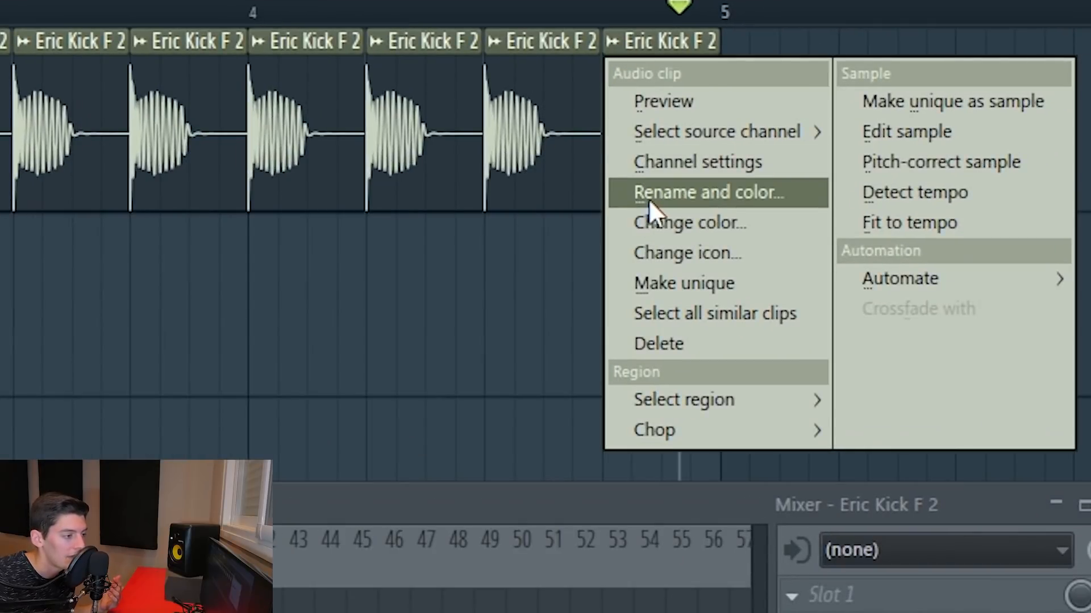
right_click(506, 303)
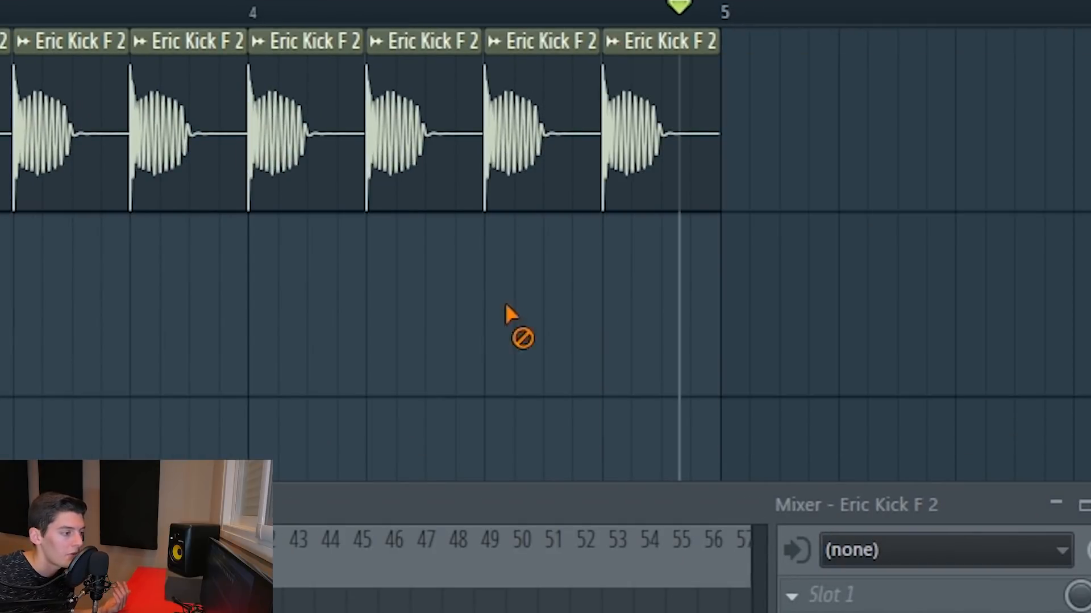
middle_click(611, 42)
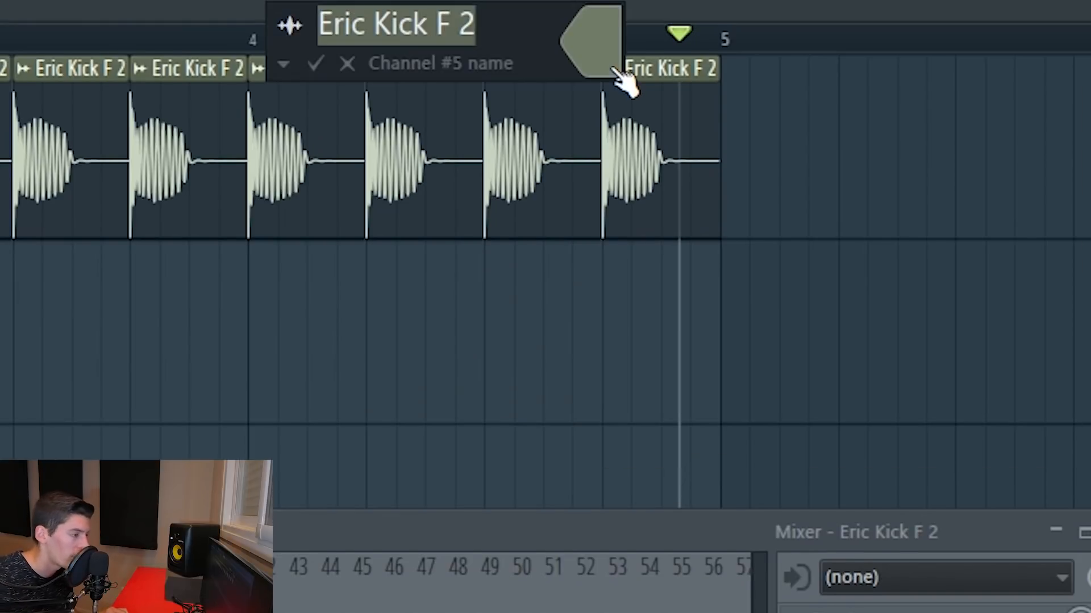
type("hello")
key("Return")
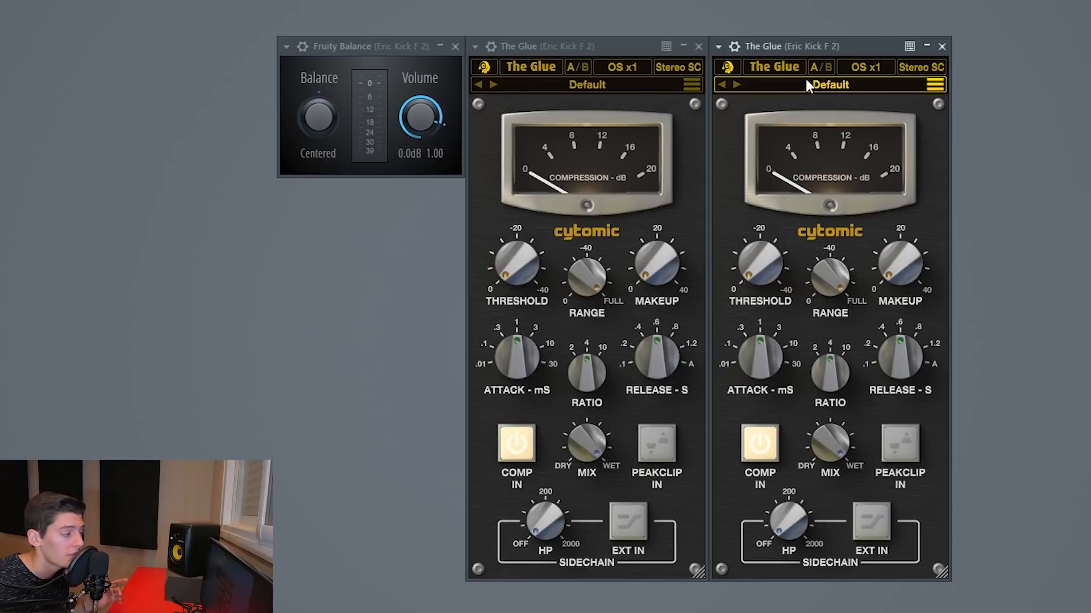
Step: Set the Fruity Balance volume to -7.4 dB and view the volume knob's automation and value options
left_click_drag(421, 117, 420, 170)
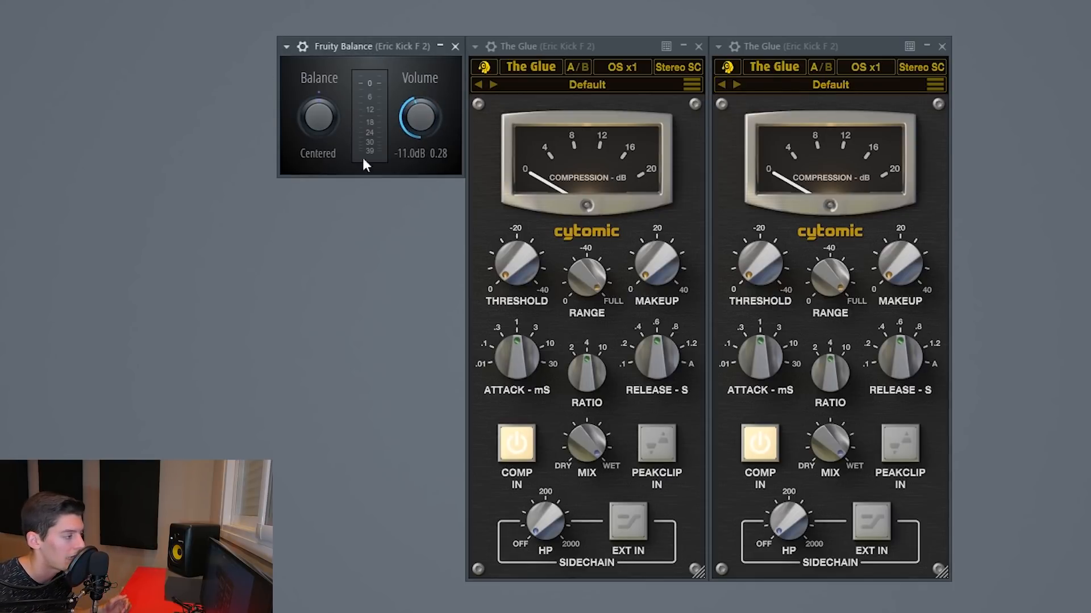
left_click_drag(420, 131, 420, 113)
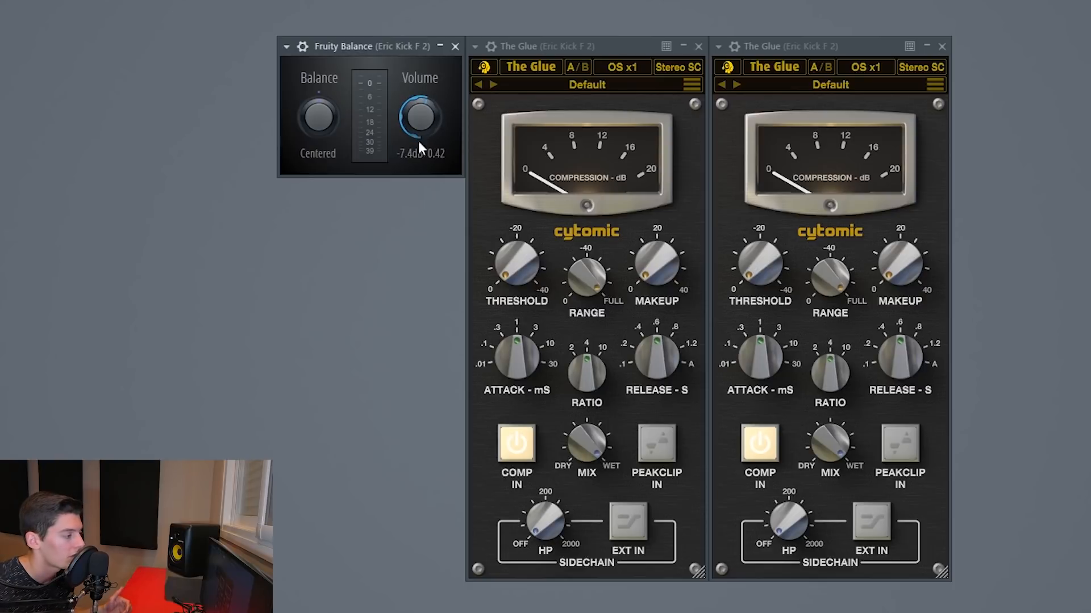
right_click(417, 112)
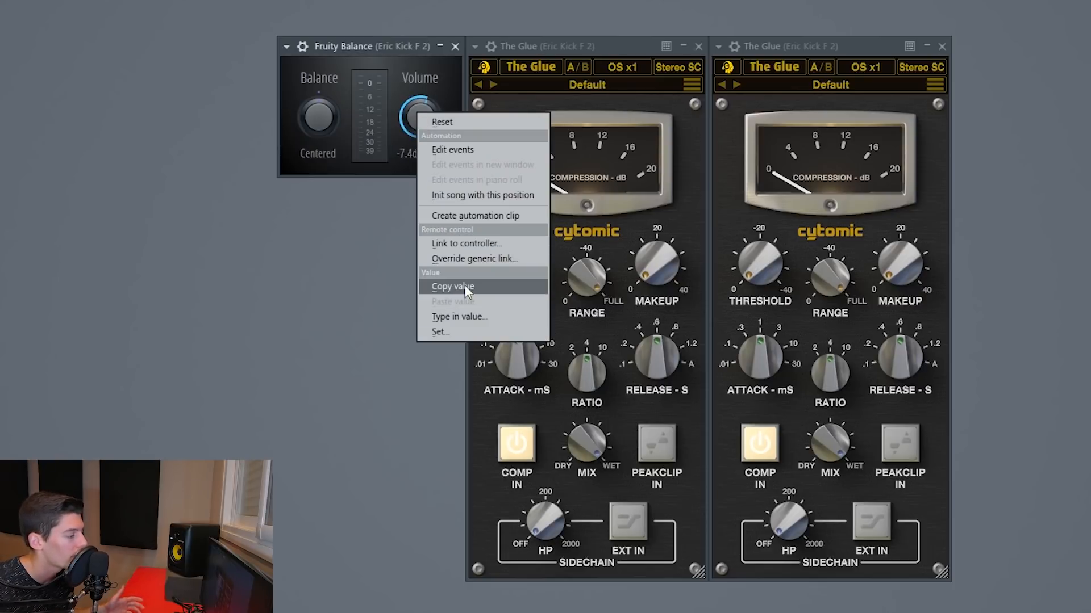
left_click(369, 46)
Step: Turn the Threshold of the first The Glue to about -17.6 dB and look for its automation options
left_click_drag(501, 239, 512, 252)
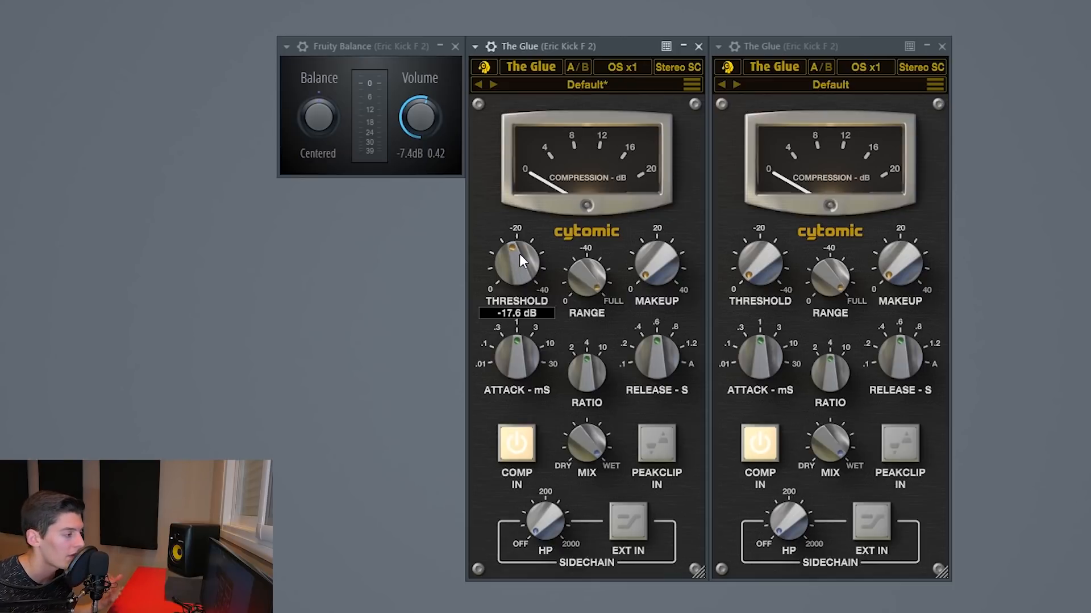
mouse_move(509, 255)
left_mouse_down()
mouse_move(509, 244)
mouse_move(513, 255)
left_mouse_up()
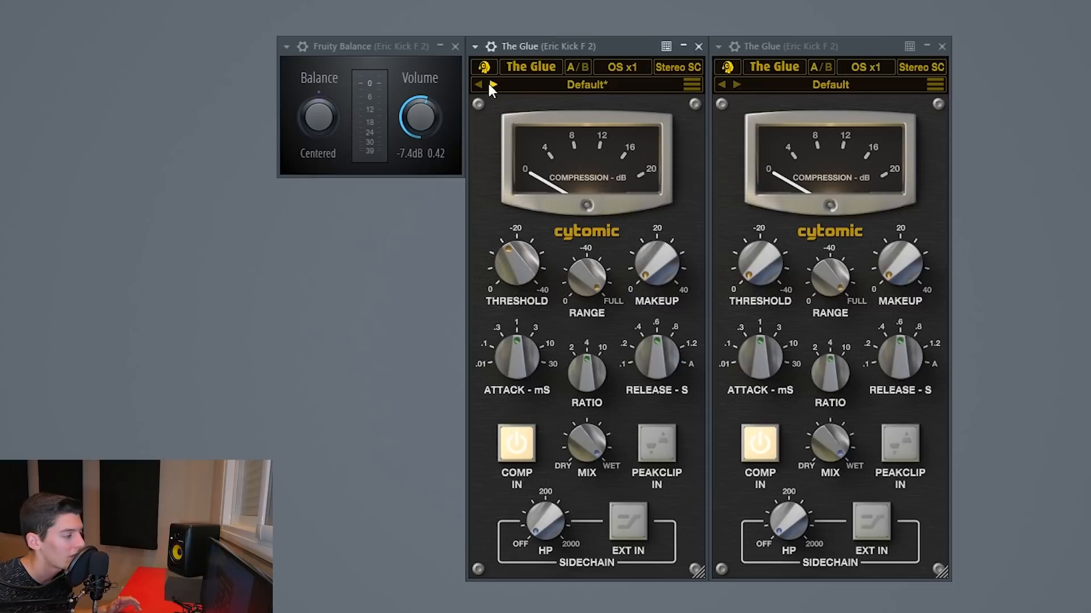
left_click(475, 46)
left_click(518, 254)
right_click(92, 118)
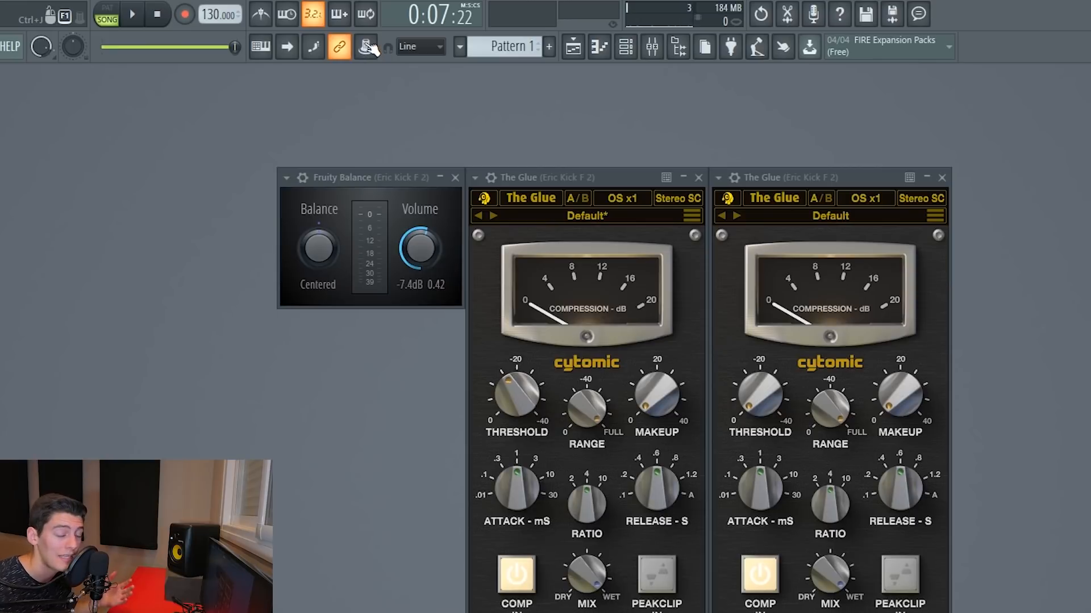
Step: Set the first The Glue's Threshold to about -14.2 dB and view the options for the last tweaked parameter
mouse_move(509, 396)
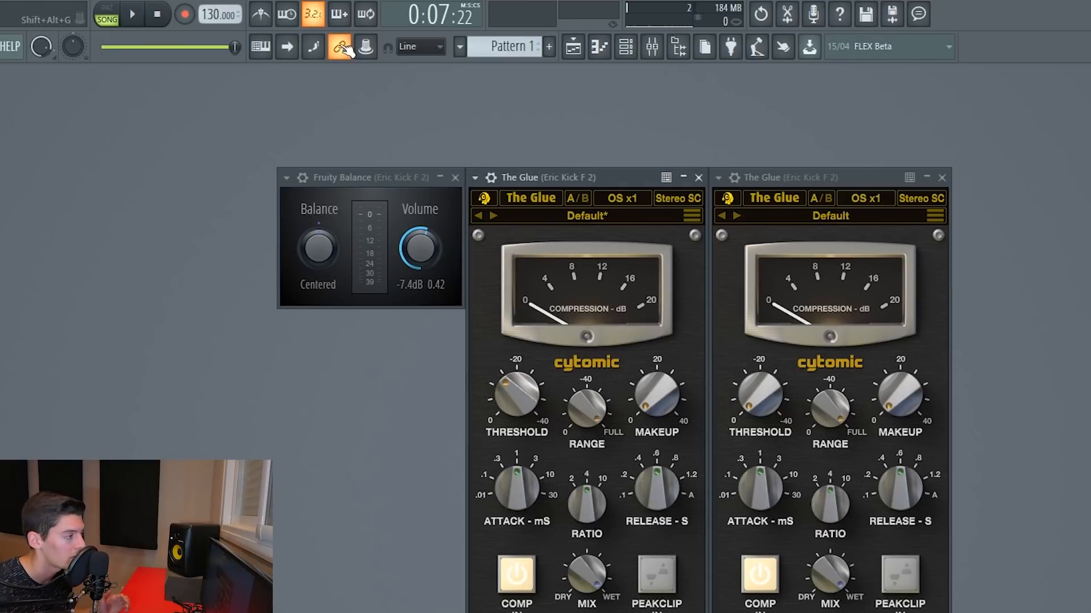
left_click(366, 48)
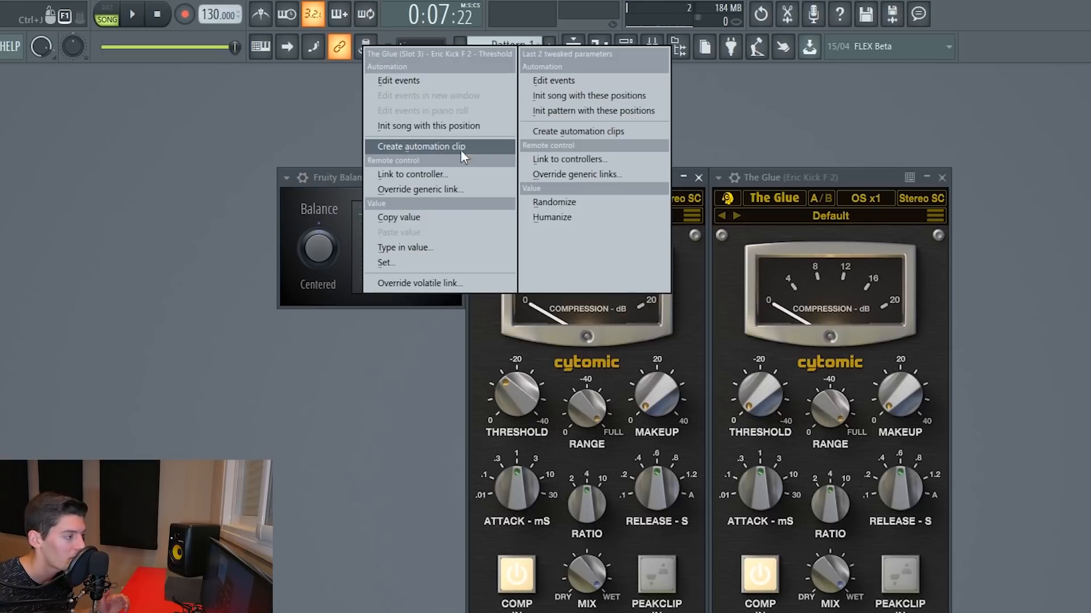
left_click(581, 330)
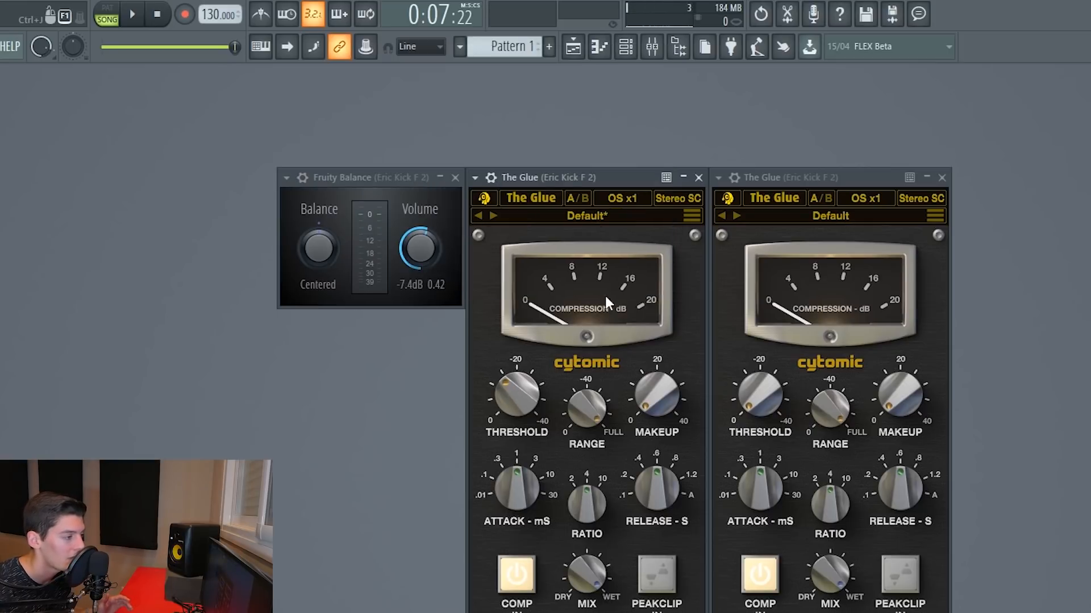
Step: Make the first The Glue's Threshold the last tweaked parameter and copy its value
mouse_move(582, 409)
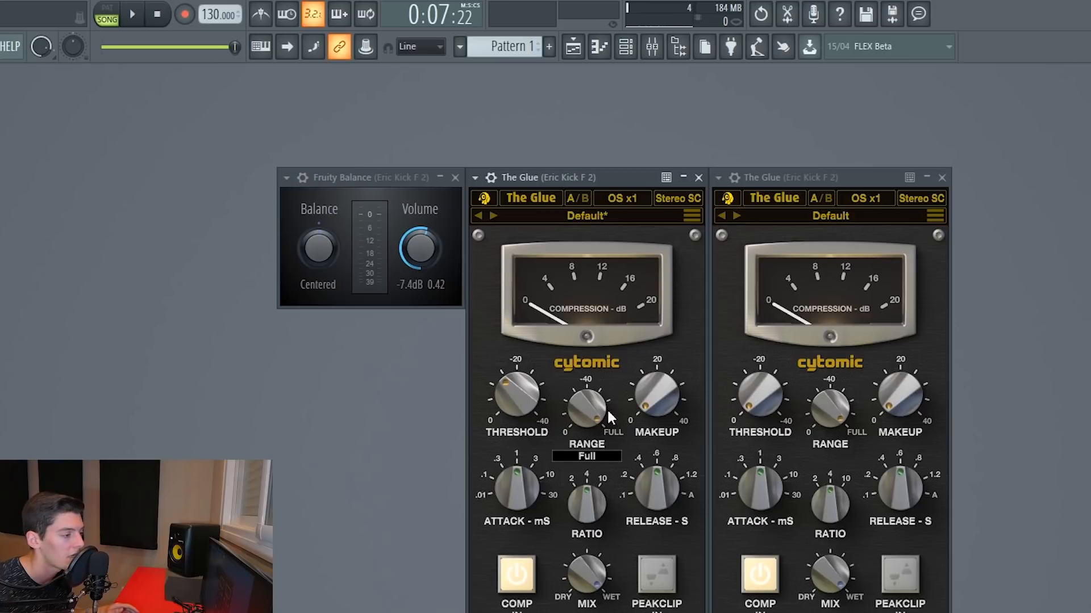
left_click_drag(518, 399, 518, 397)
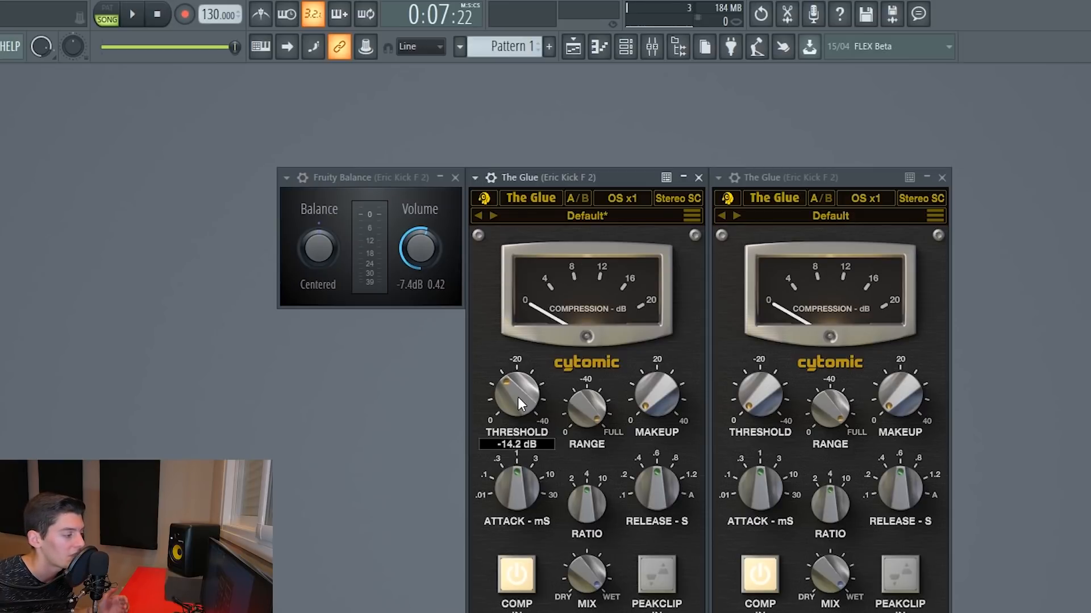
scroll(518, 397, "down", 1)
scroll(518, 398, "up", 1)
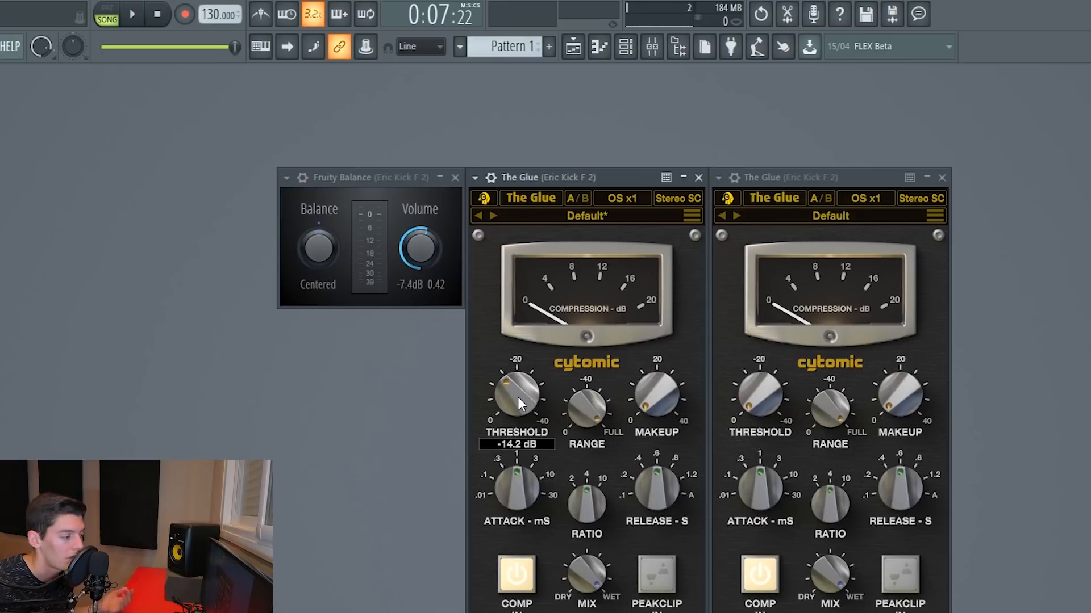
left_click(375, 45)
left_click(350, 79)
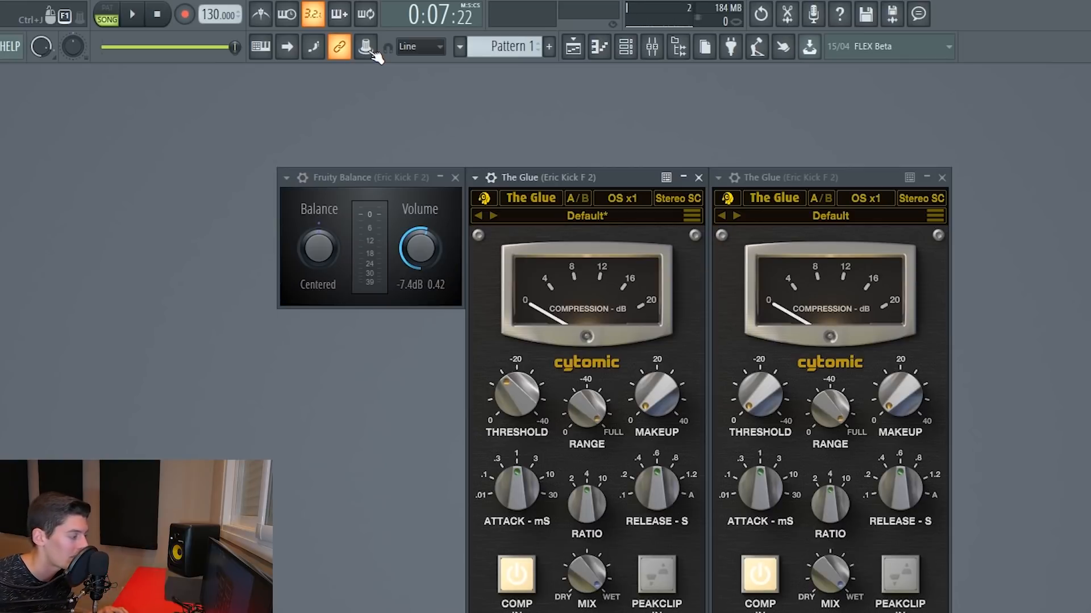
Step: Match the second The Glue's Threshold to the copied 35% value and view its last tweaked parameter options
left_click_drag(759, 396, 737, 341)
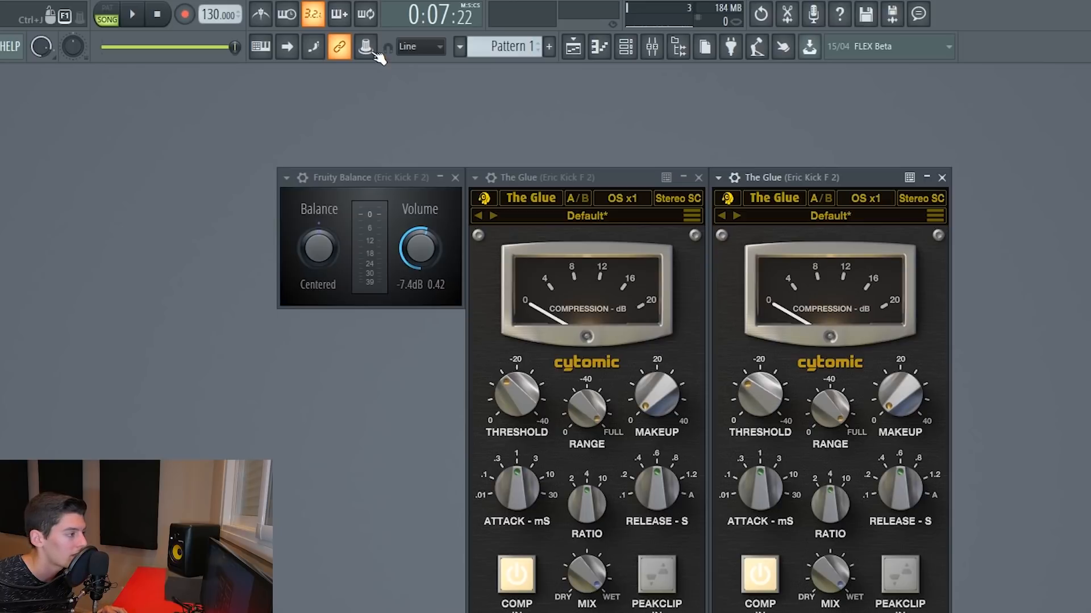
right_click(373, 50)
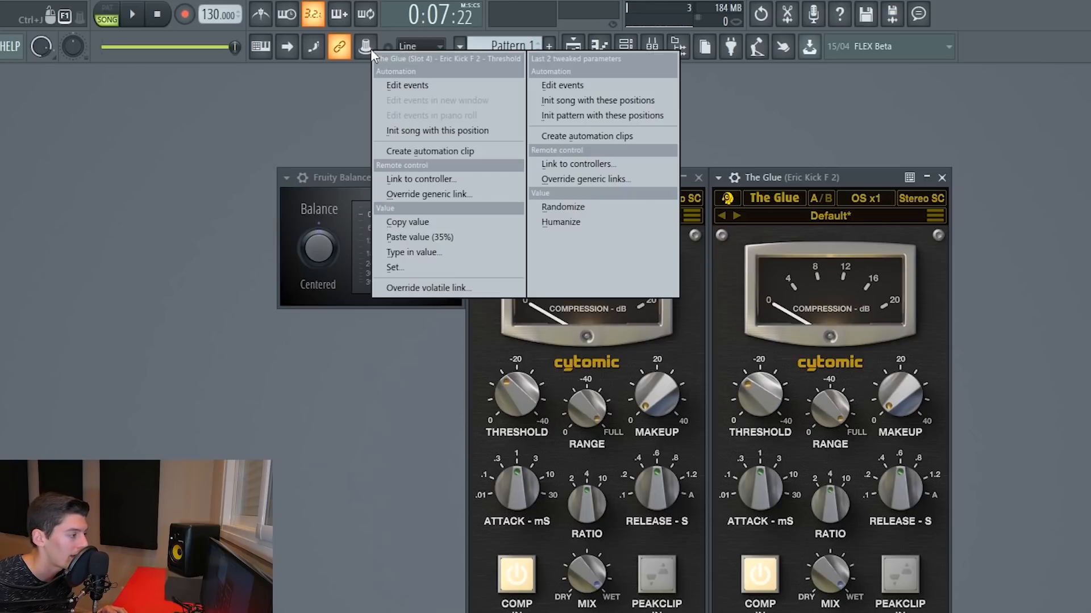
left_click(339, 131)
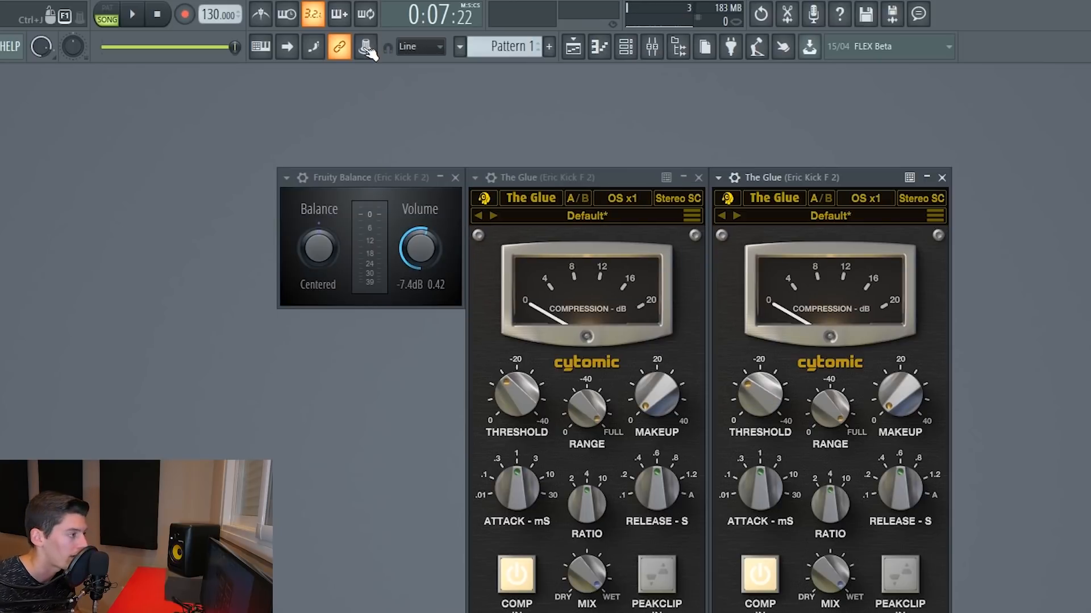